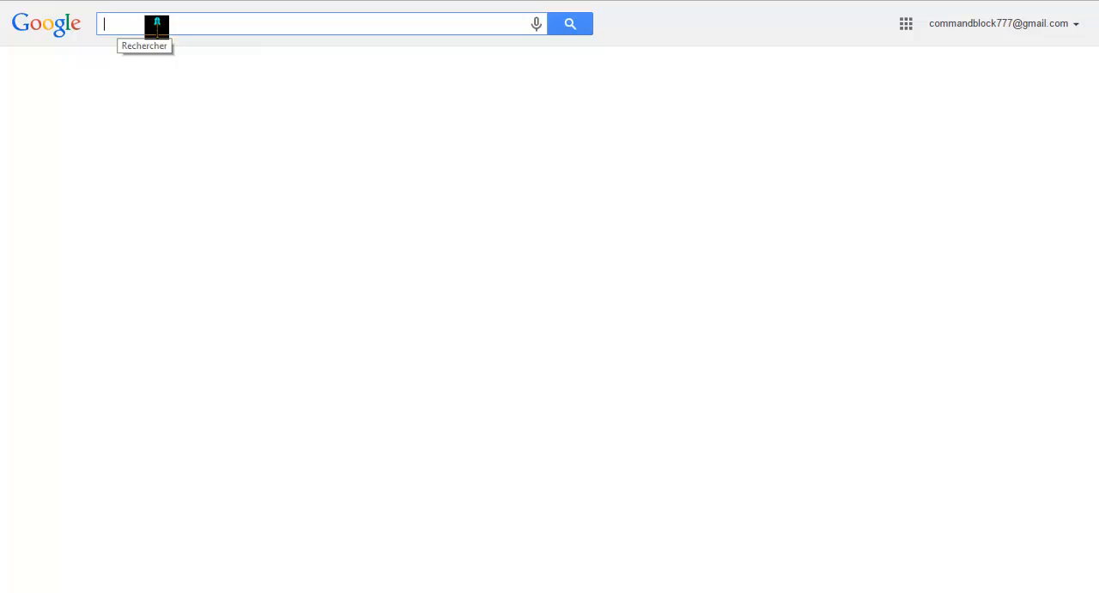
type("http://minecraft.tools/fr/spawn.php")
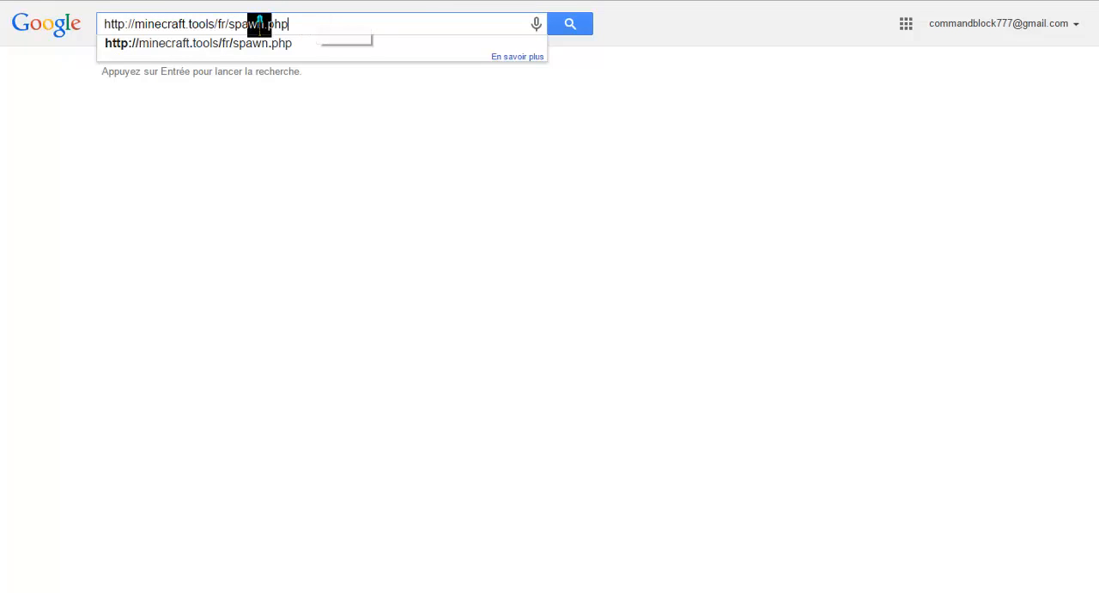
left_click(569, 25)
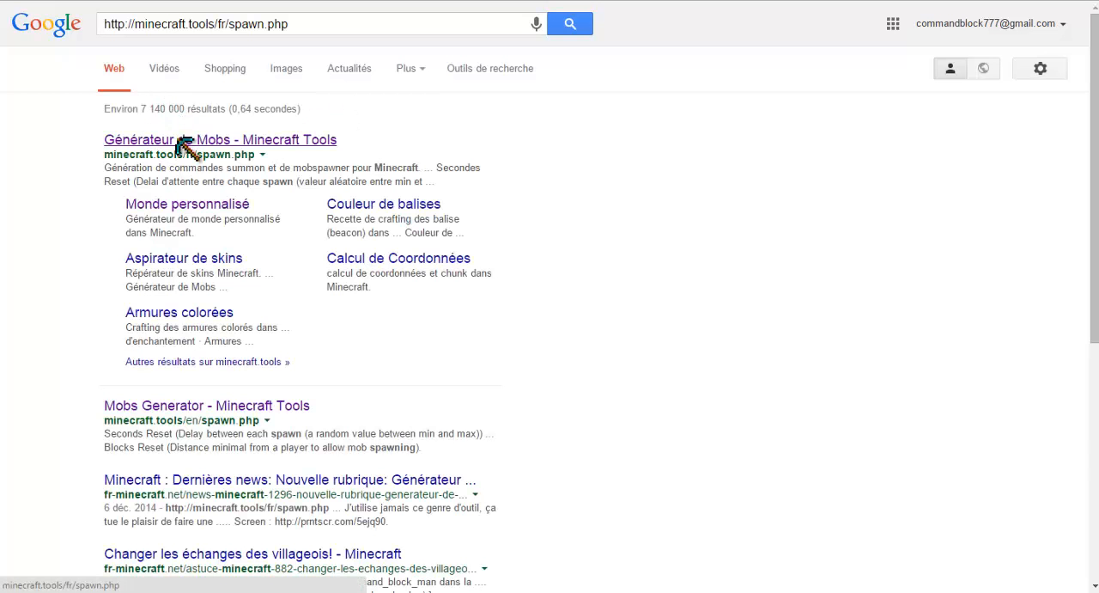
left_click(179, 141)
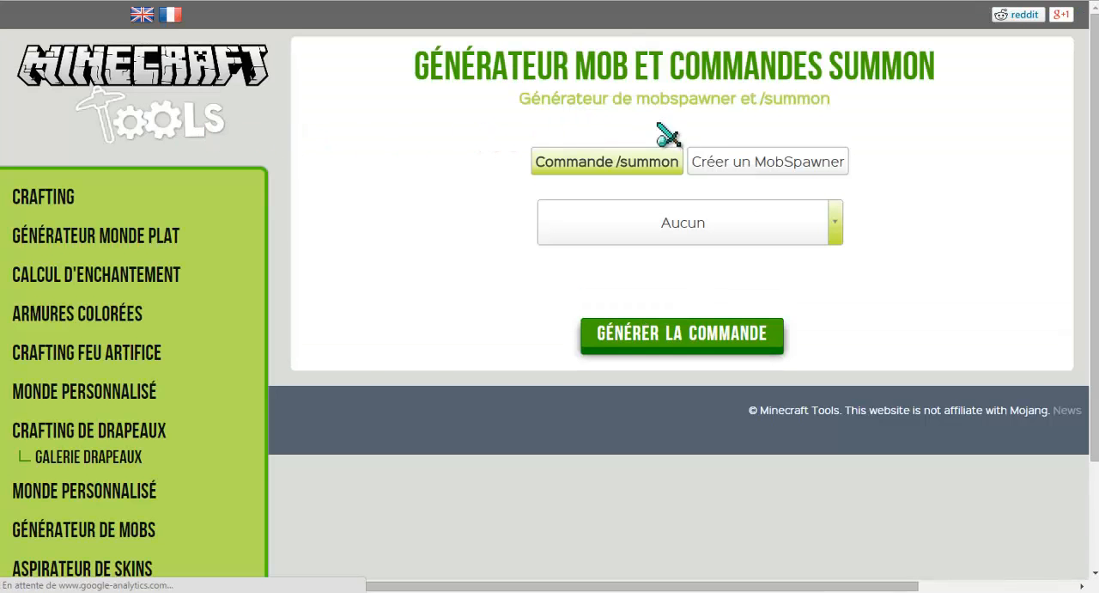
scroll(640, 86, "down", 1)
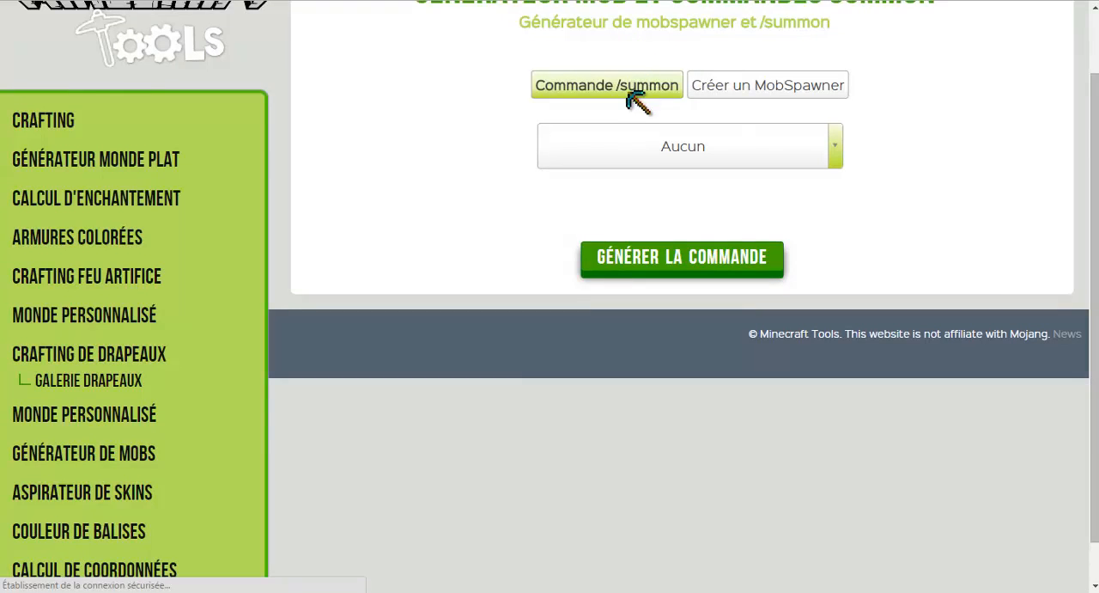
scroll(624, 92, "up", 1)
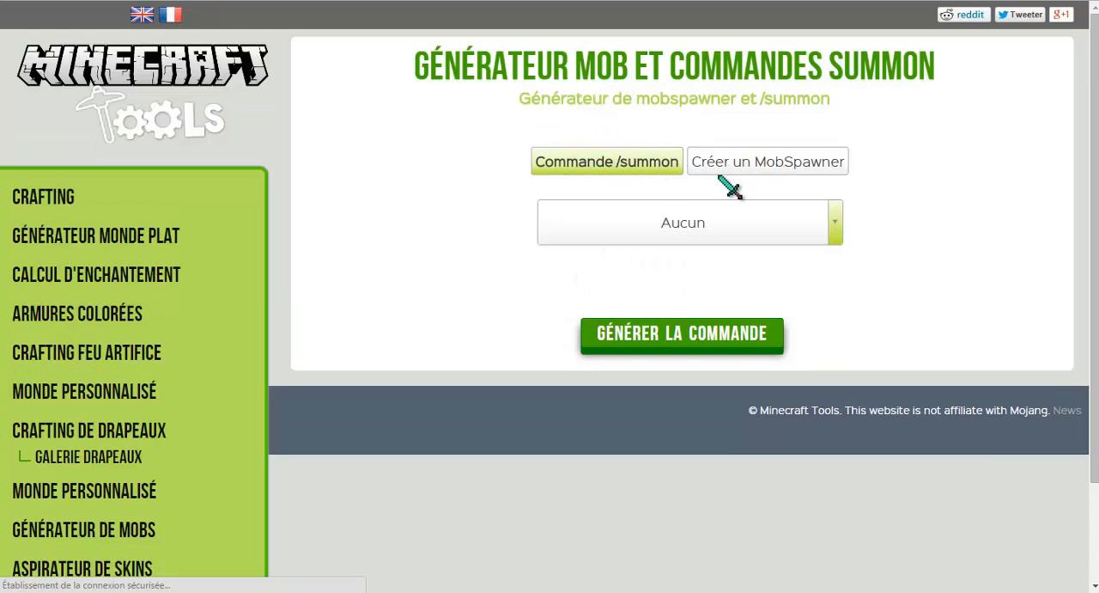
left_click_drag(782, 99, 763, 113)
triple_click(763, 97)
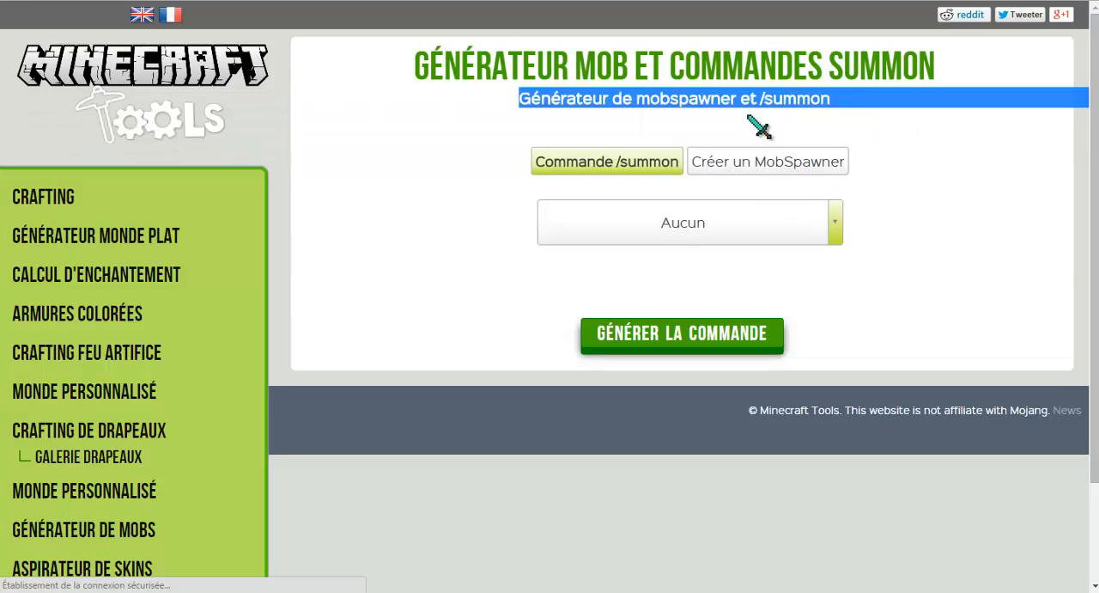
Choose Zombie as the mob for the Commande /summon generator.
left_click(646, 151)
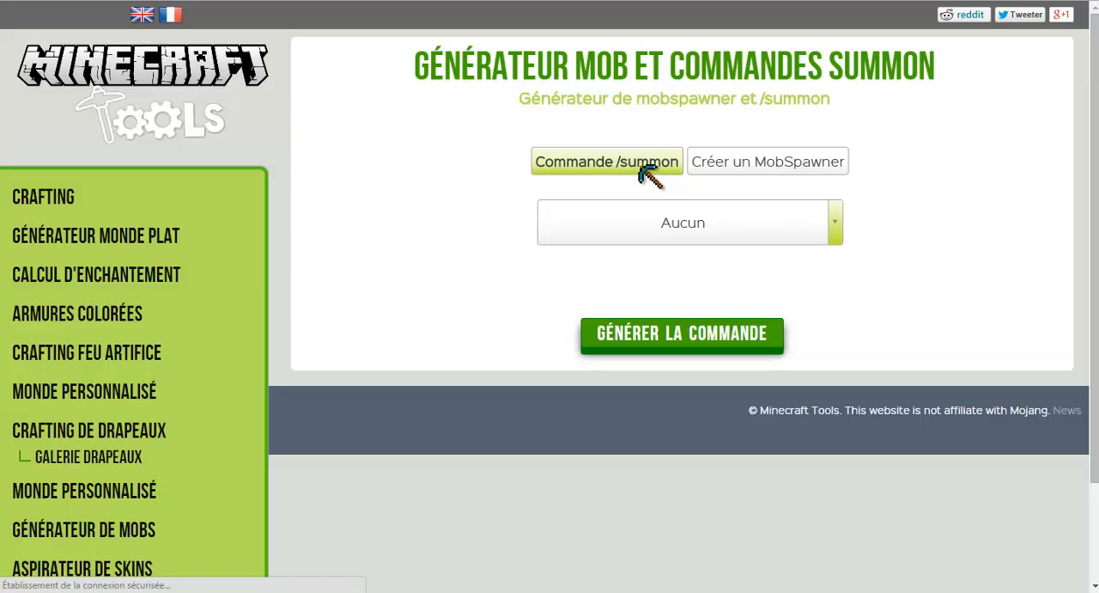
left_click(666, 223)
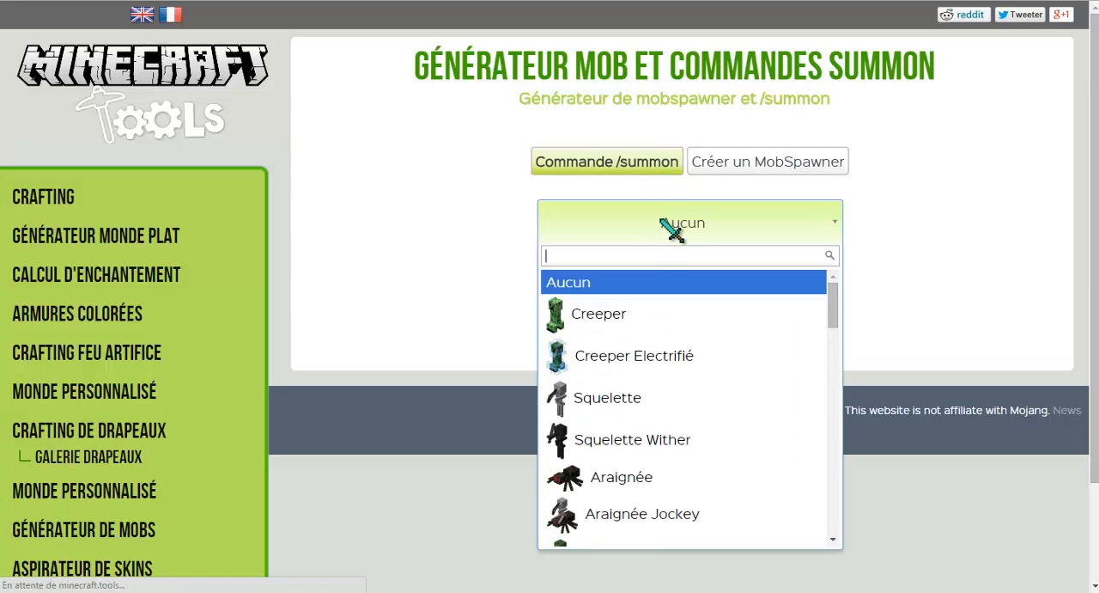
scroll(644, 352, "down", 10)
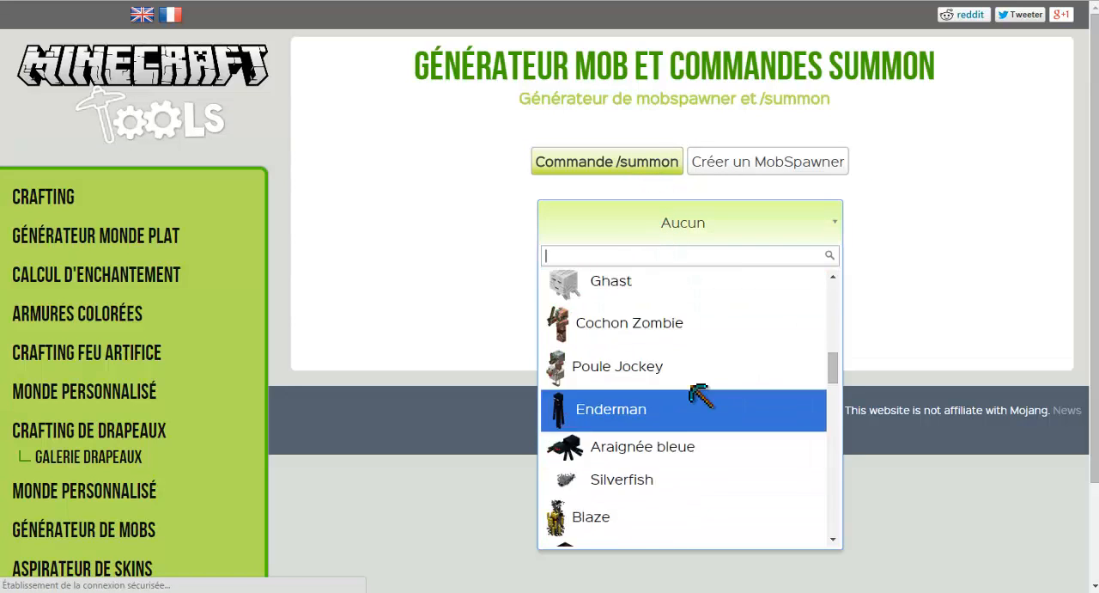
scroll(644, 352, "down", 12)
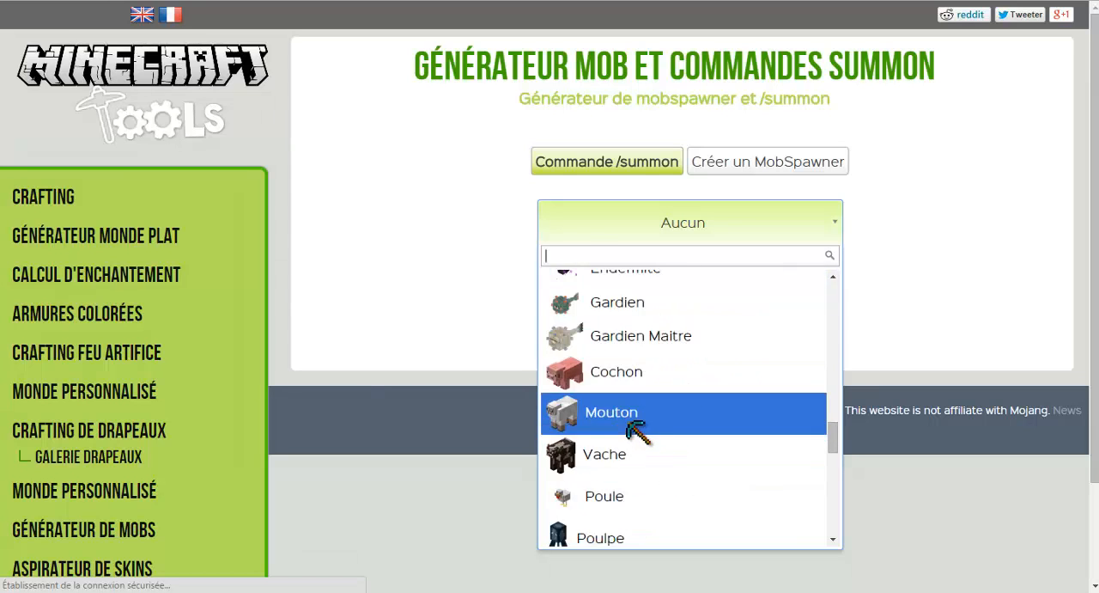
scroll(636, 425, "down", 6)
scroll(601, 377, "up", 15)
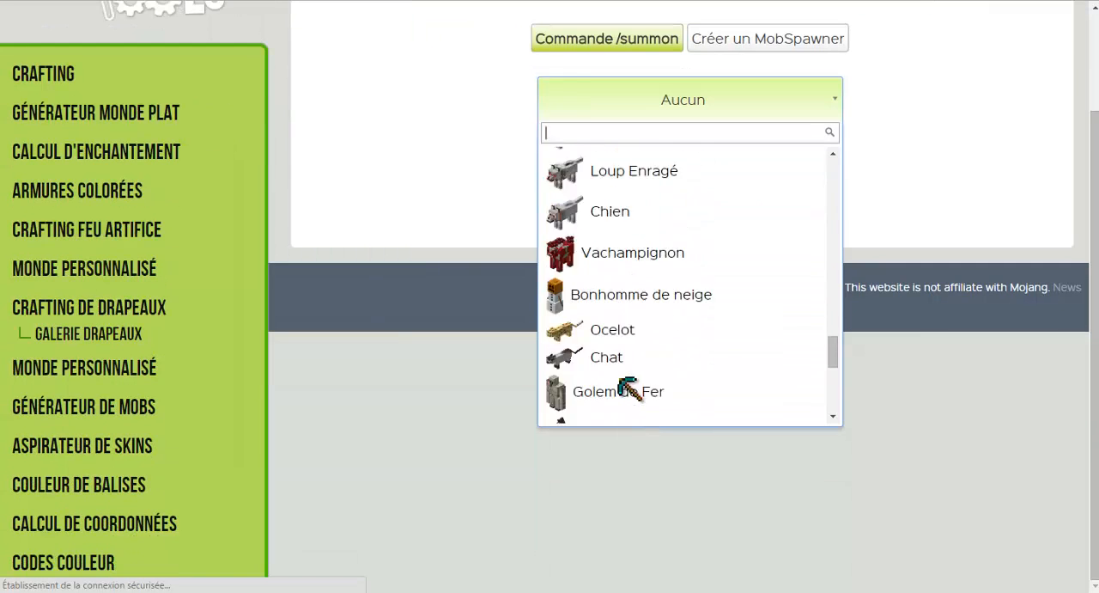
scroll(612, 325, "up", 12)
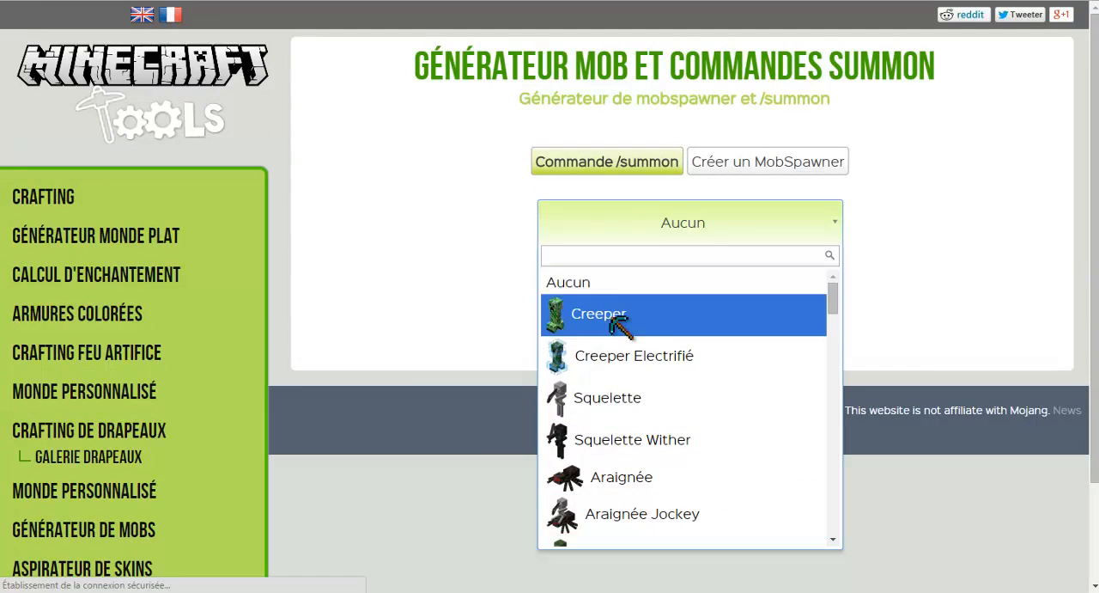
scroll(643, 422, "down", 2)
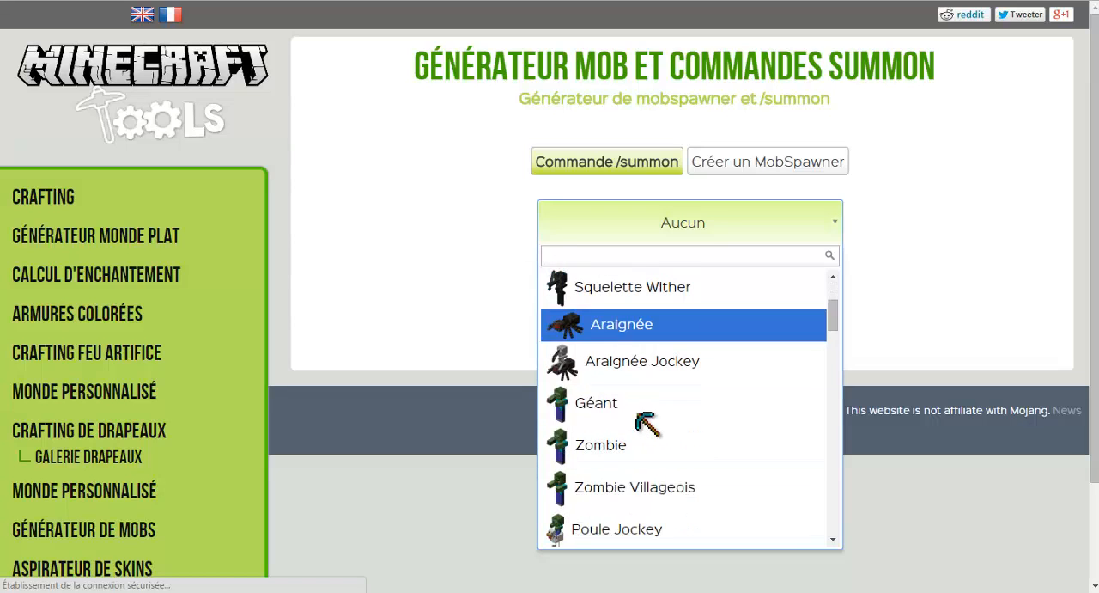
scroll(640, 408, "down", 2)
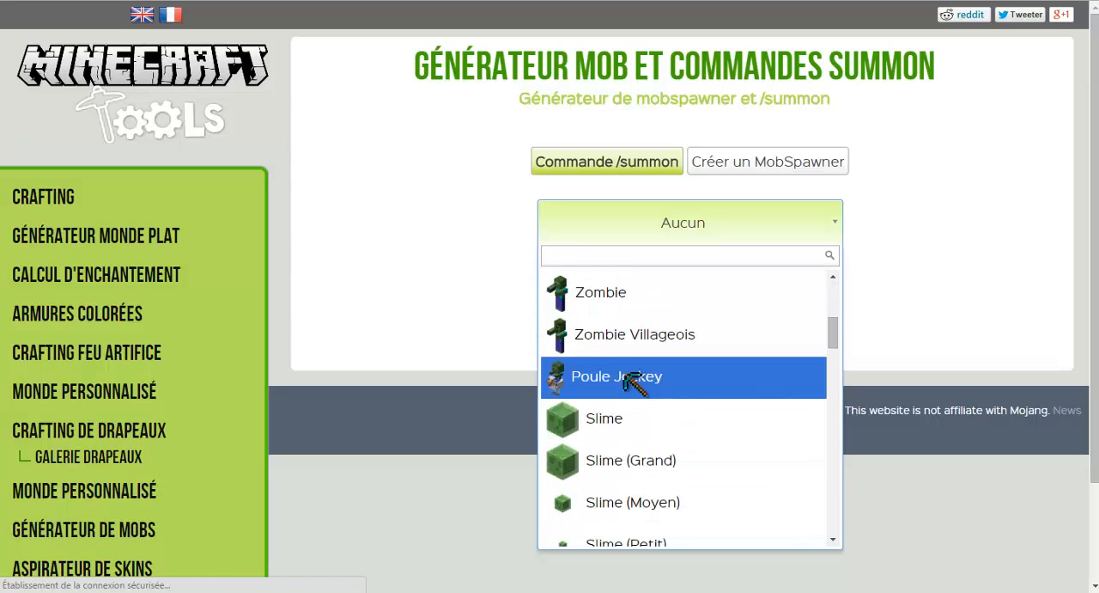
left_click(592, 305)
Name the zombie "Trololol".
left_click(430, 280)
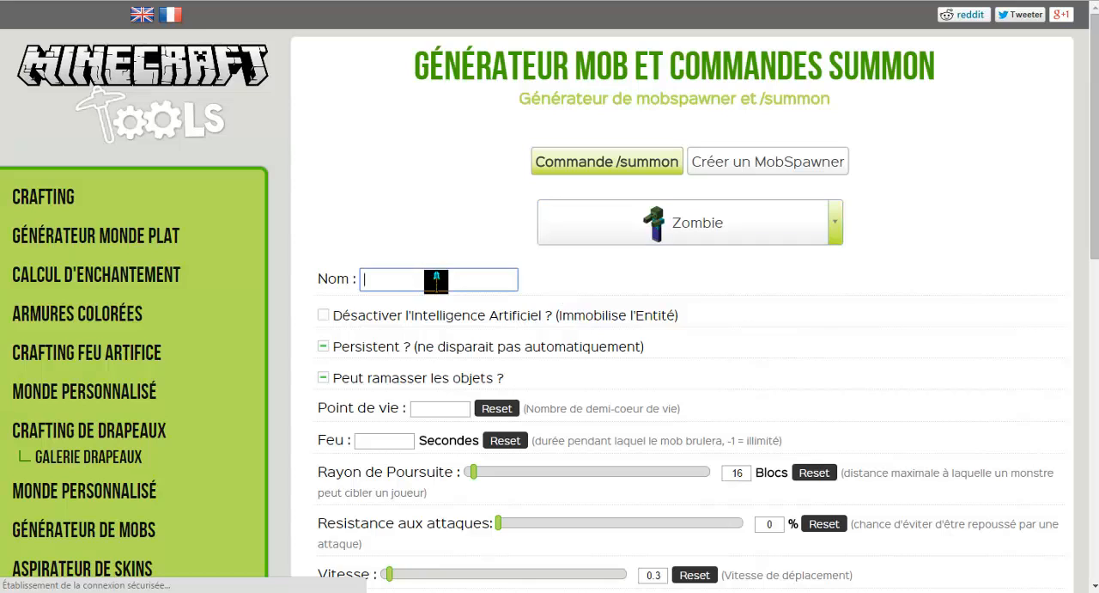
scroll(429, 285, "down", 5)
scroll(449, 299, "up", 5)
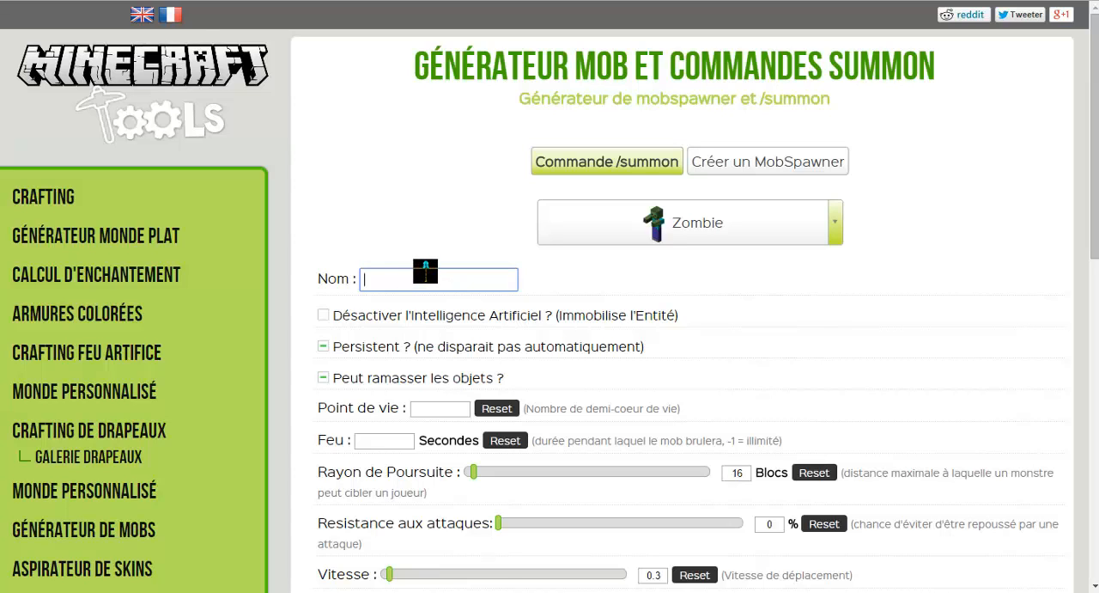
type("Trololol")
left_click_drag(310, 298, 342, 316)
left_click(345, 318)
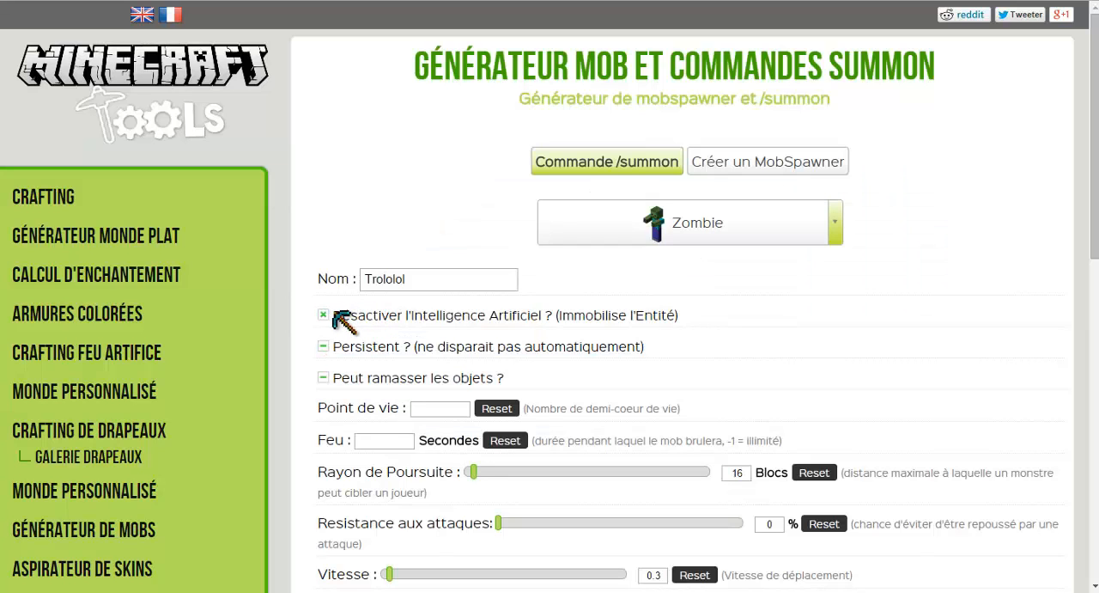
scroll(369, 322, "down", 2)
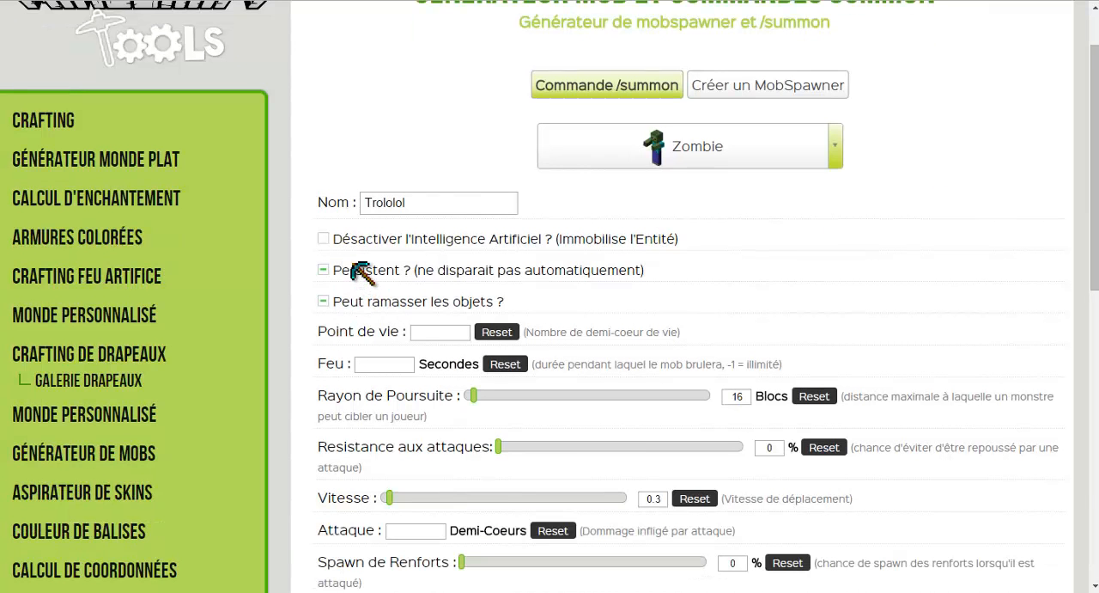
Clear the Peut ramasser les objets option for the zombie and set its Point de vie to 50.
scroll(368, 290, "down", 2)
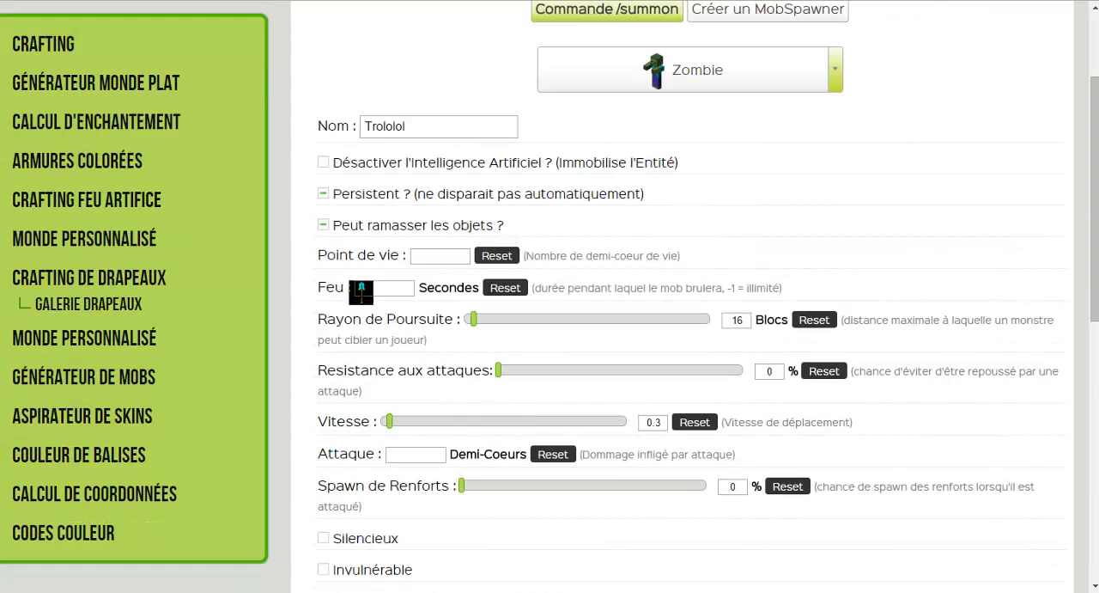
left_click(322, 224)
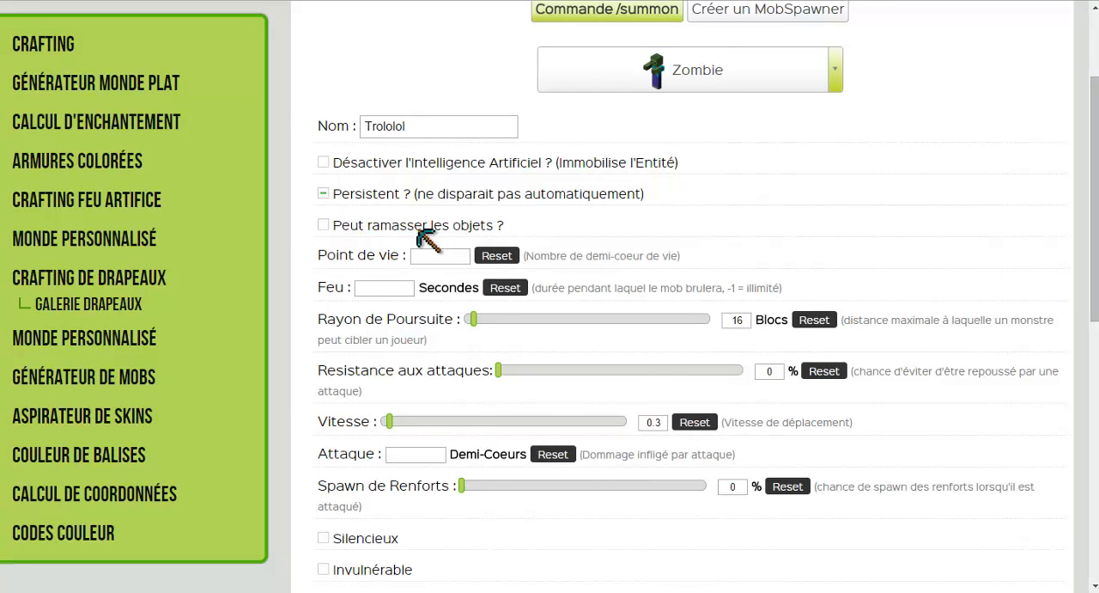
left_click(445, 255)
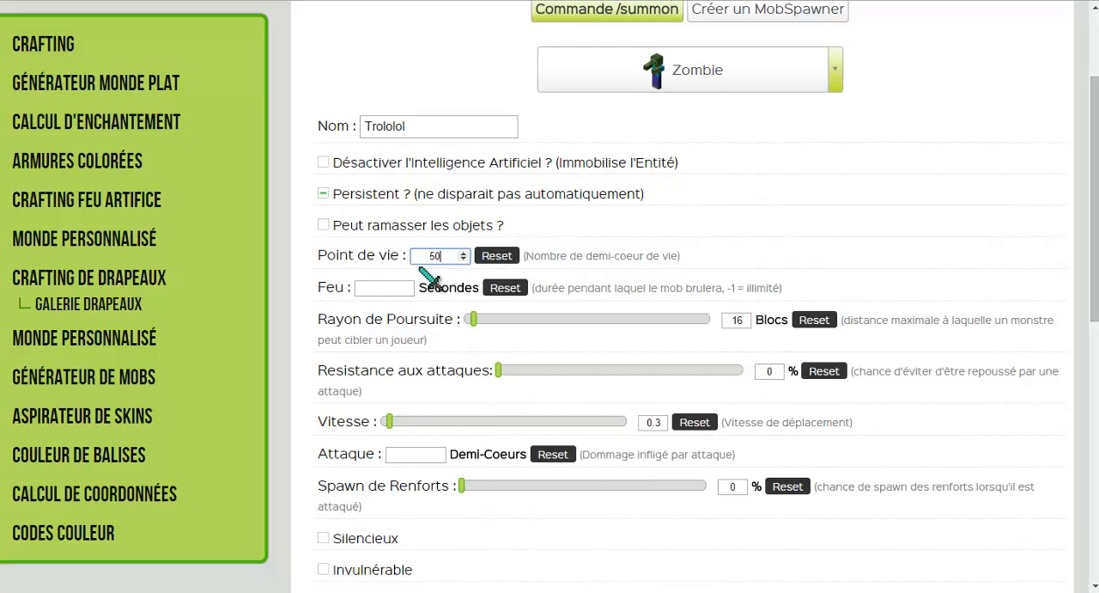
middle_click(601, 242)
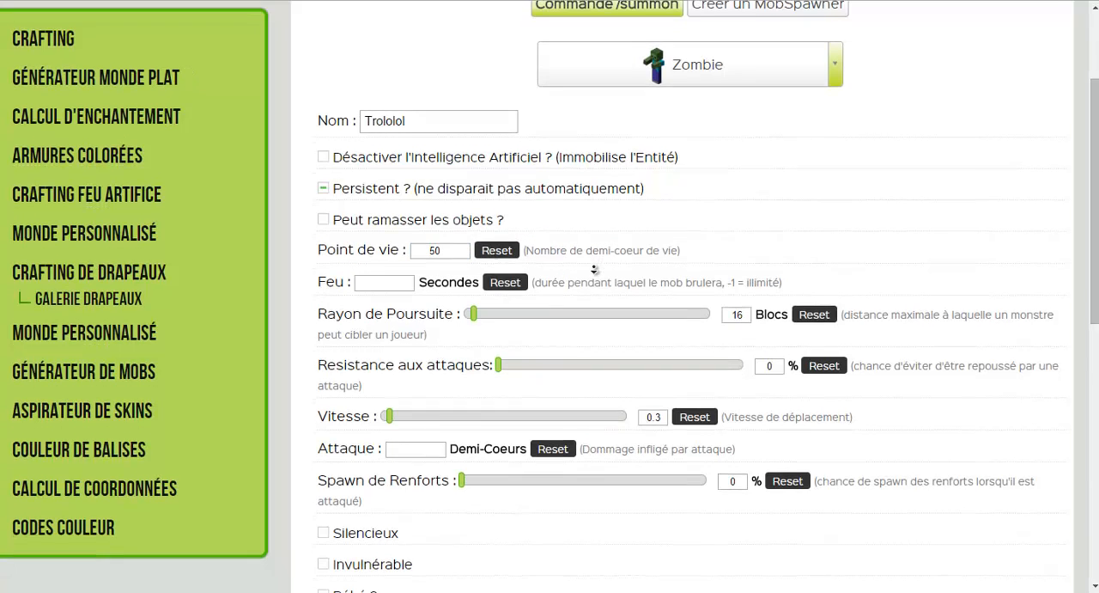
middle_click(592, 261)
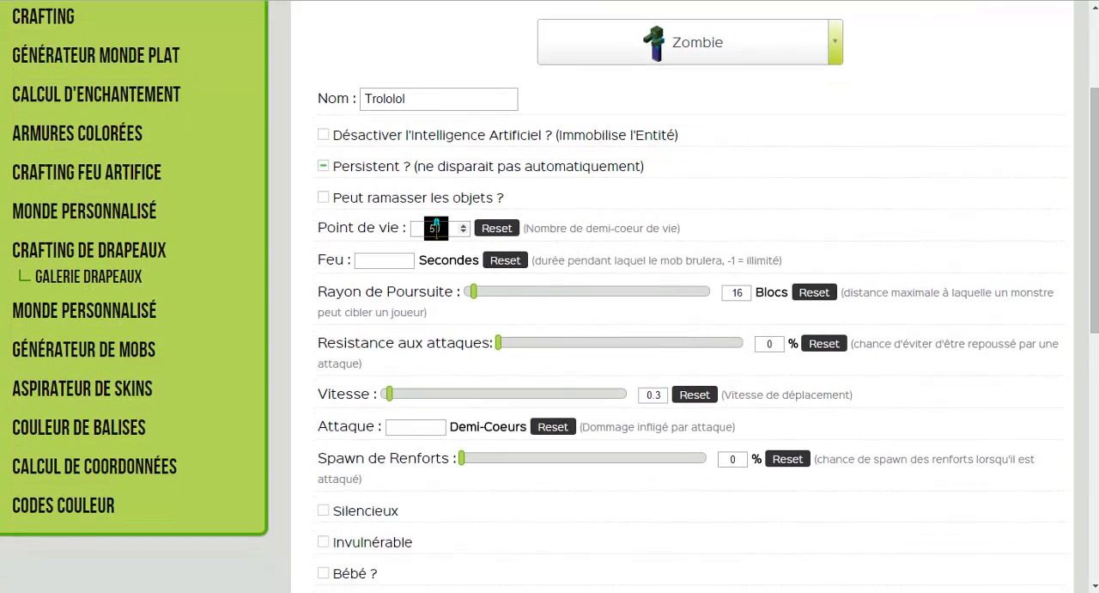
left_click(464, 232)
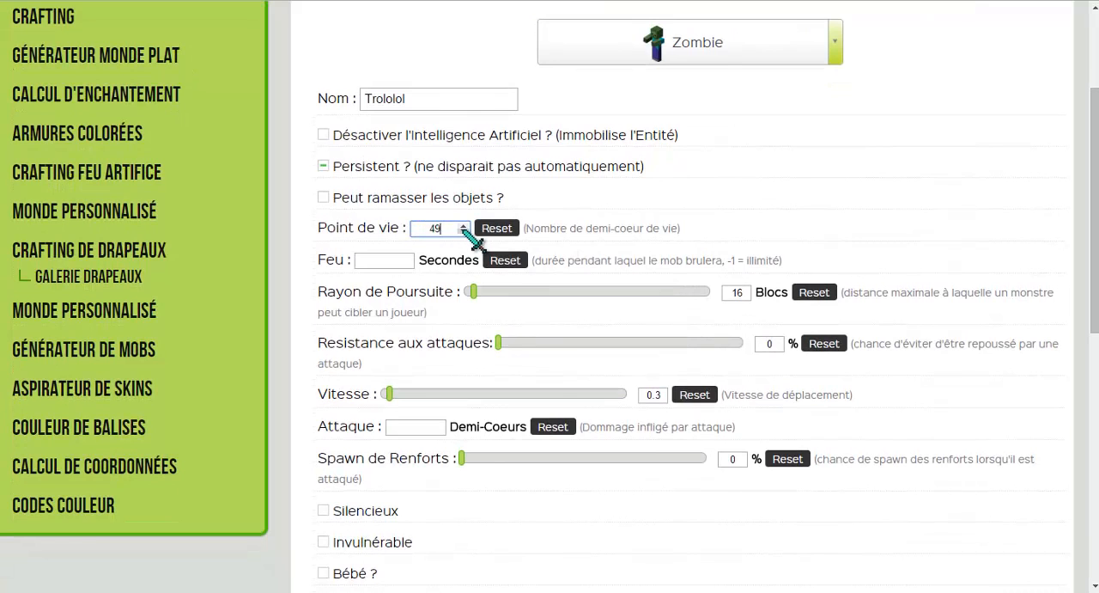
left_click(463, 226)
left_click(567, 244)
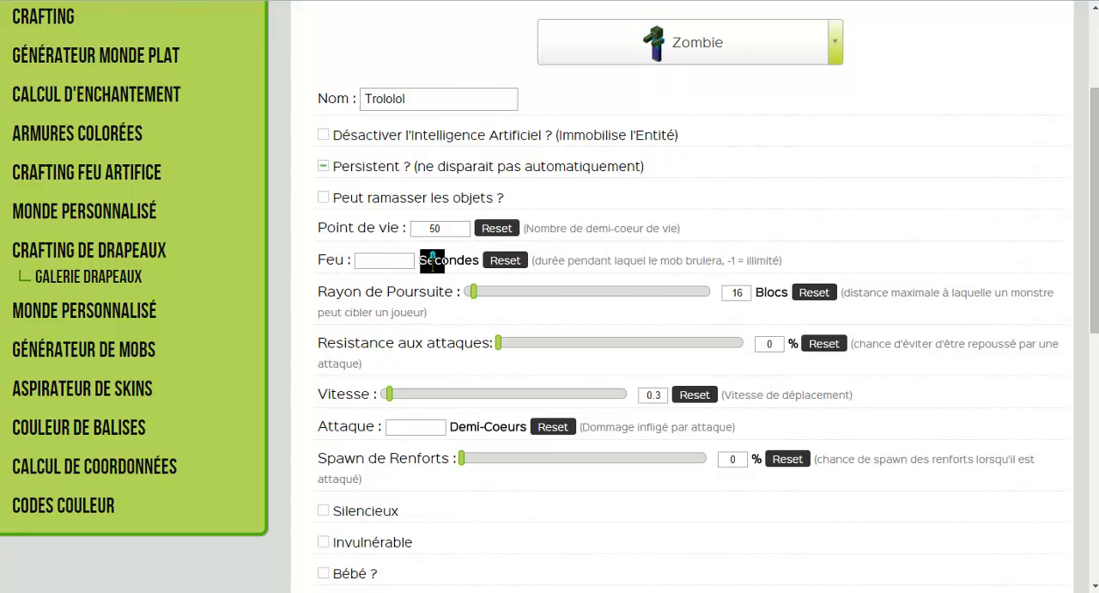
Set the zombie's Resistance aux attaques to 10 %.
scroll(432, 258, "down", 1)
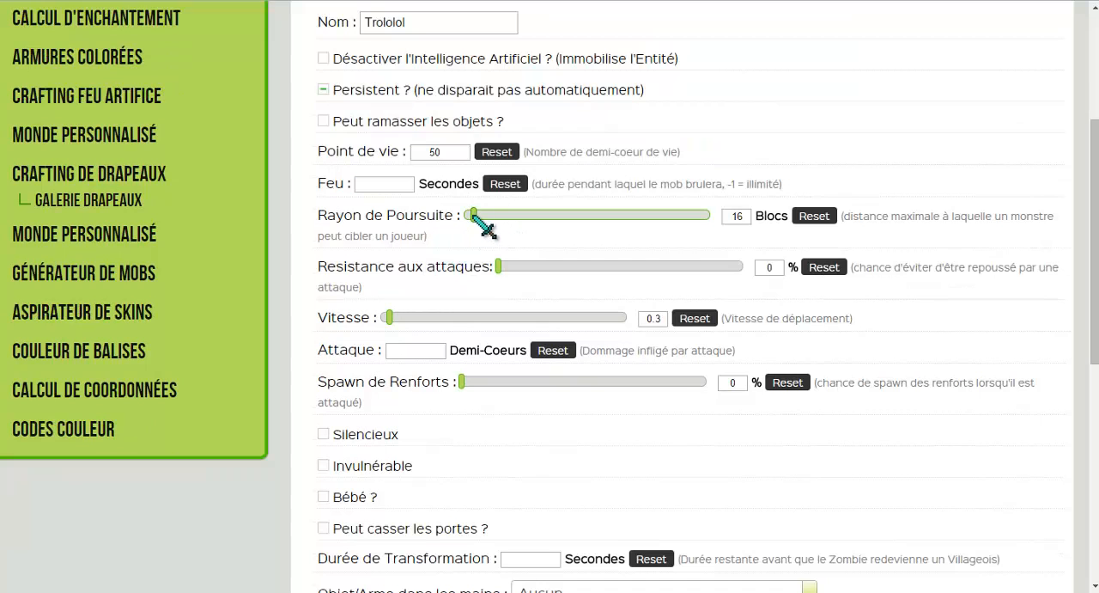
left_click_drag(474, 213, 473, 213)
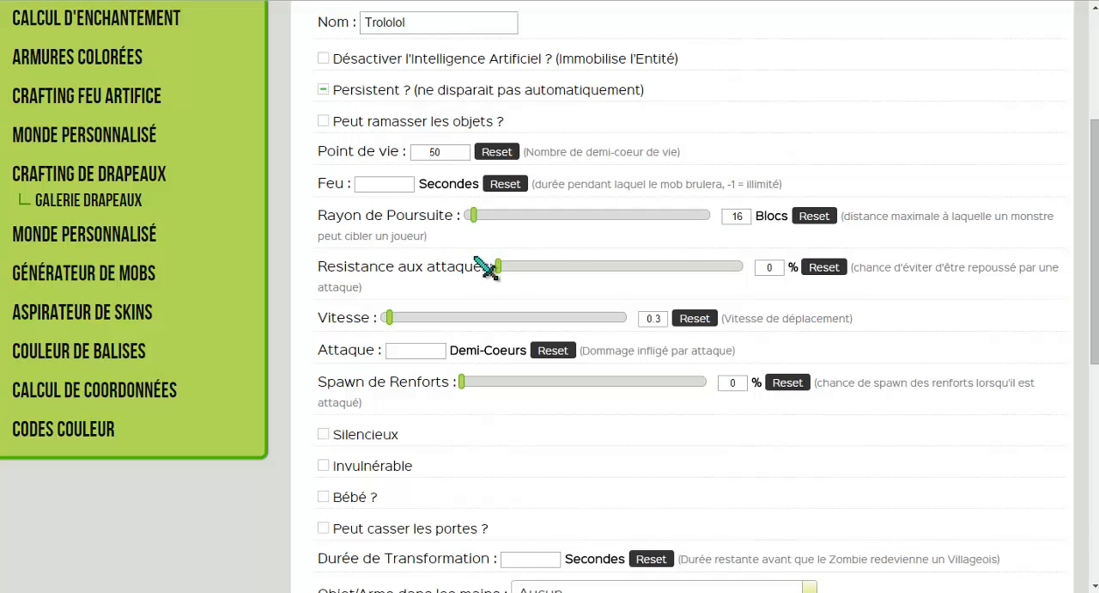
left_click_drag(488, 264, 525, 265)
Set the zombie's Attaque damage to 4 Demi-Coeurs.
scroll(481, 305, "down", 1)
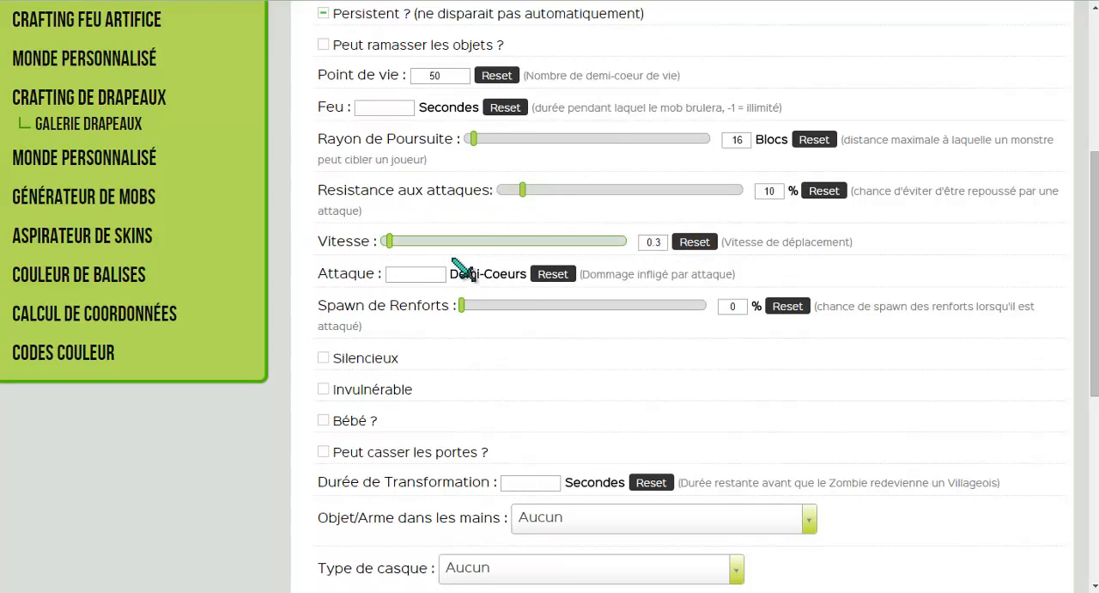
left_click(419, 273)
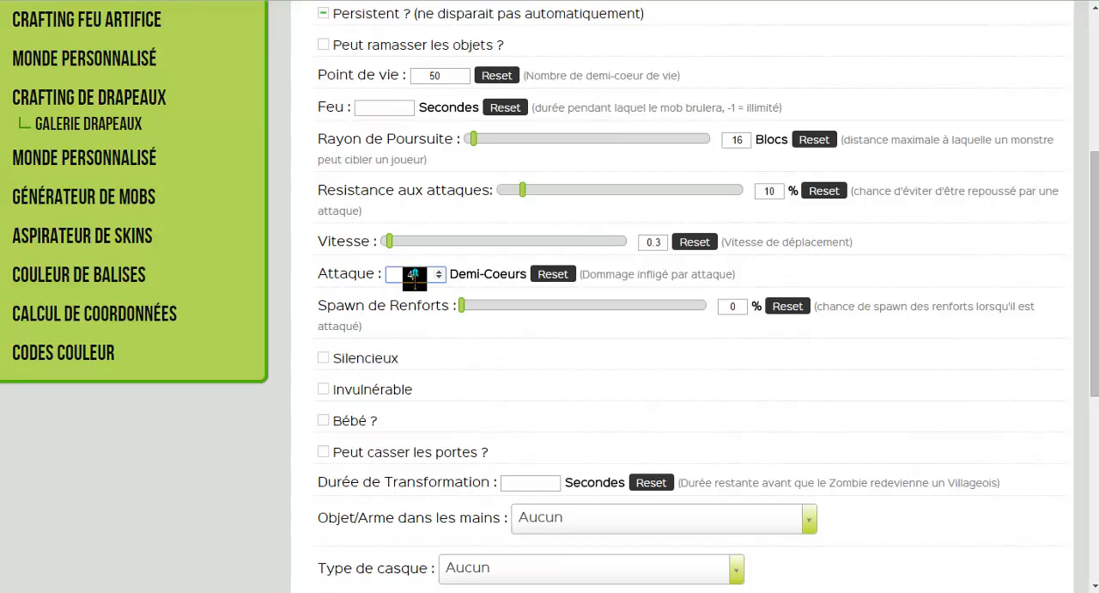
left_click(349, 286)
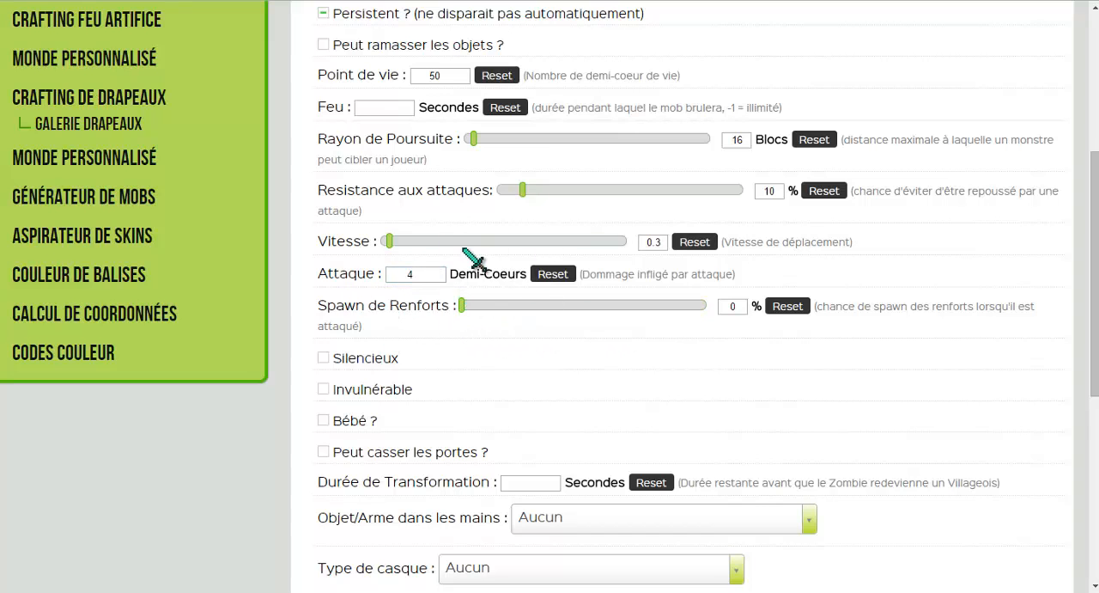
scroll(404, 275, "down", 1)
left_click(343, 279)
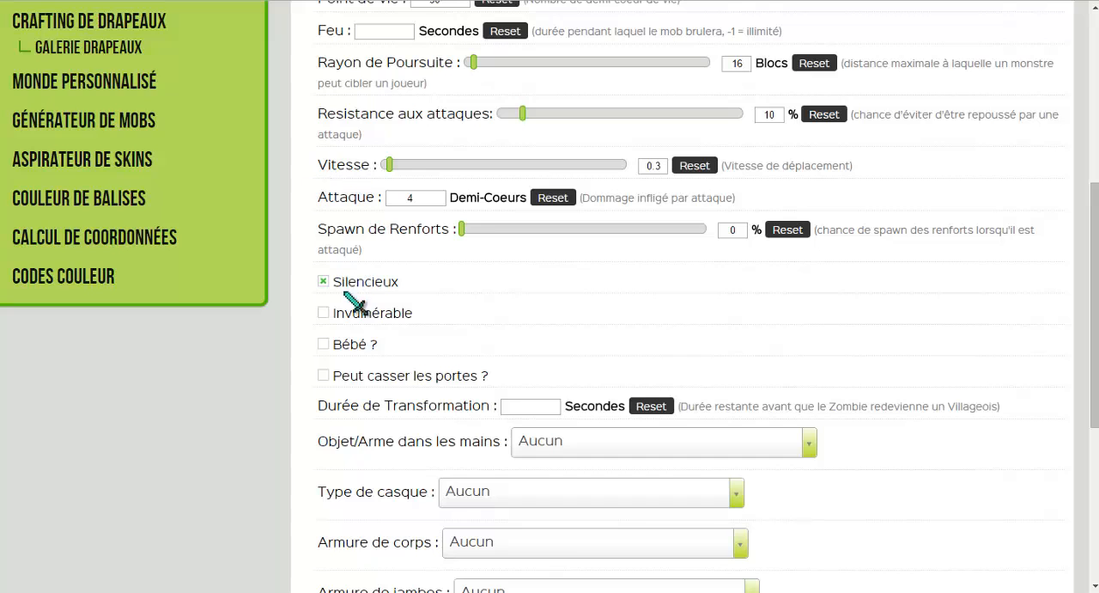
left_click(352, 282)
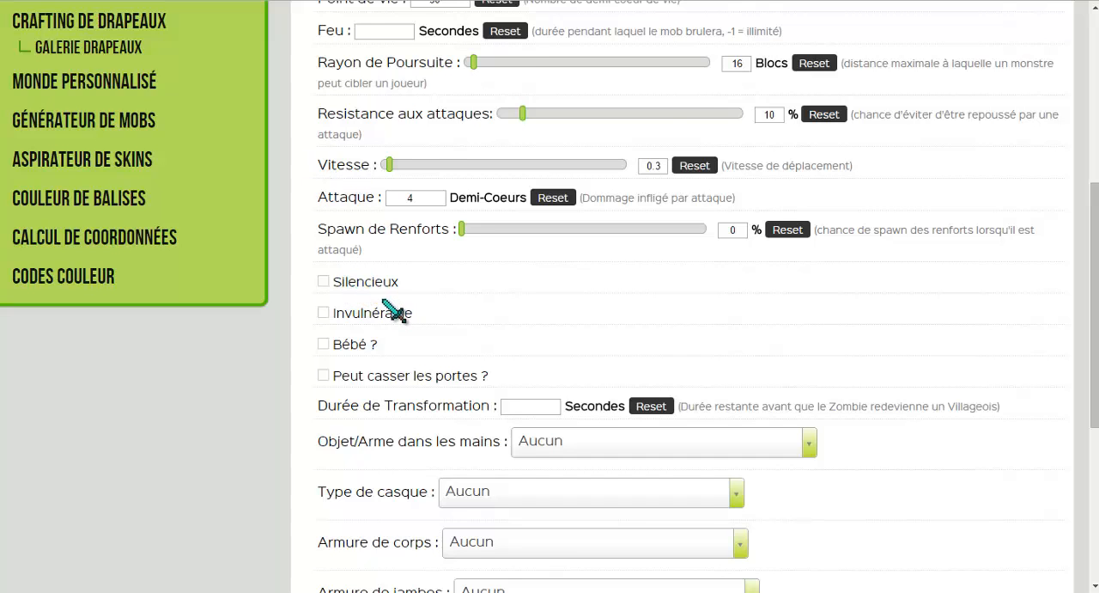
Allow the zombie to break doors by enabling the Peut casser les portes option.
scroll(385, 302, "down", 1)
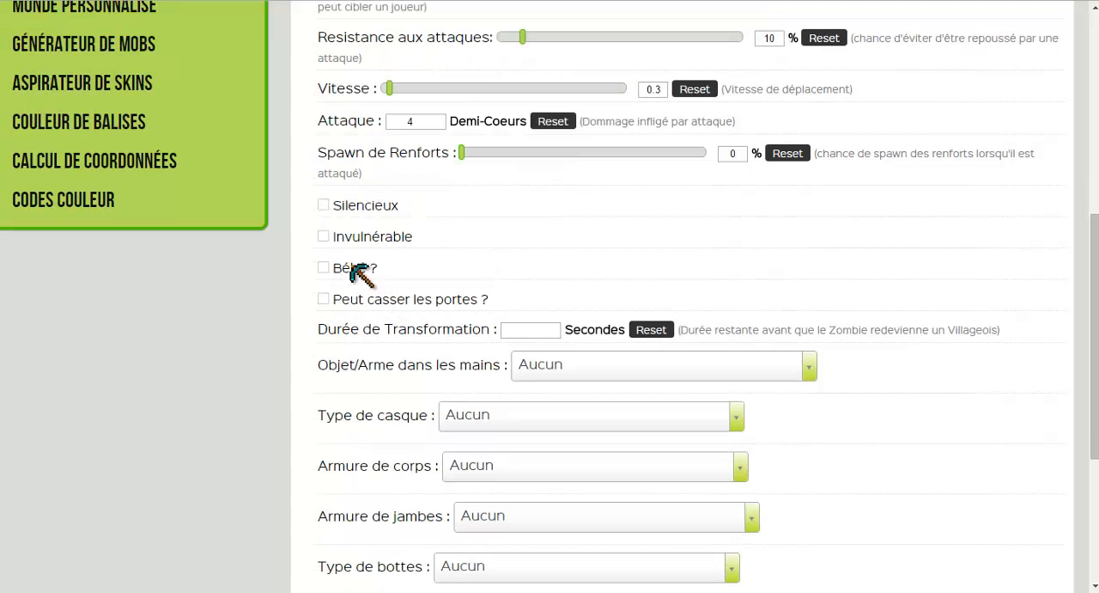
left_click(440, 300)
scroll(577, 279, "down", 1)
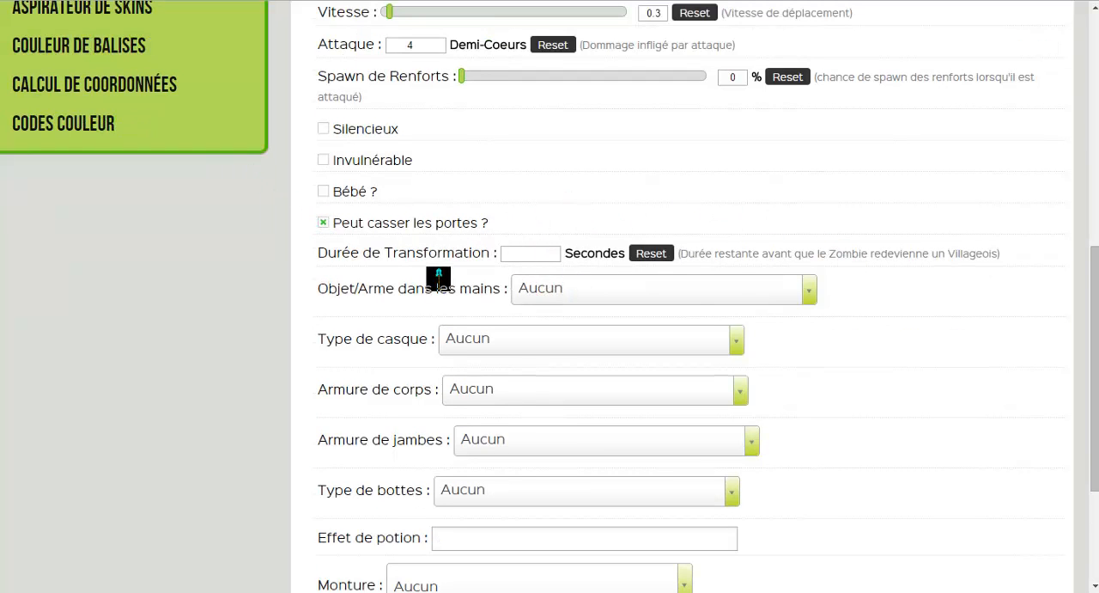
scroll(356, 205, "down", 1)
scroll(357, 193, "down", 2)
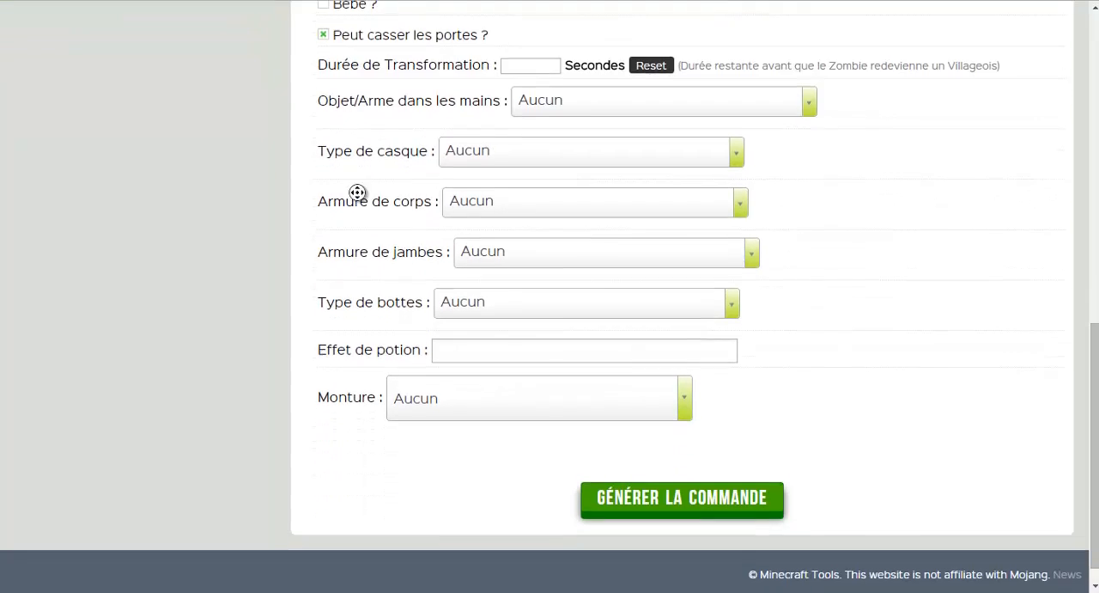
Choose Champignon rouge as the Objet/Arme dans les mains for the zombie.
scroll(357, 193, "up", 1)
left_click(544, 197)
key("Down")
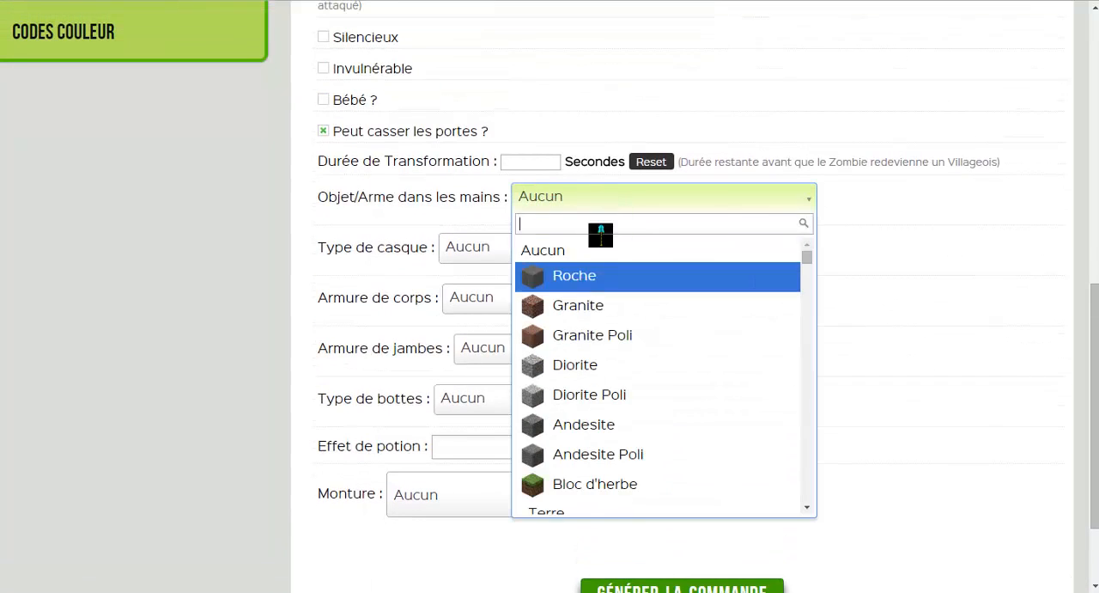
key("Up")
key("Down")
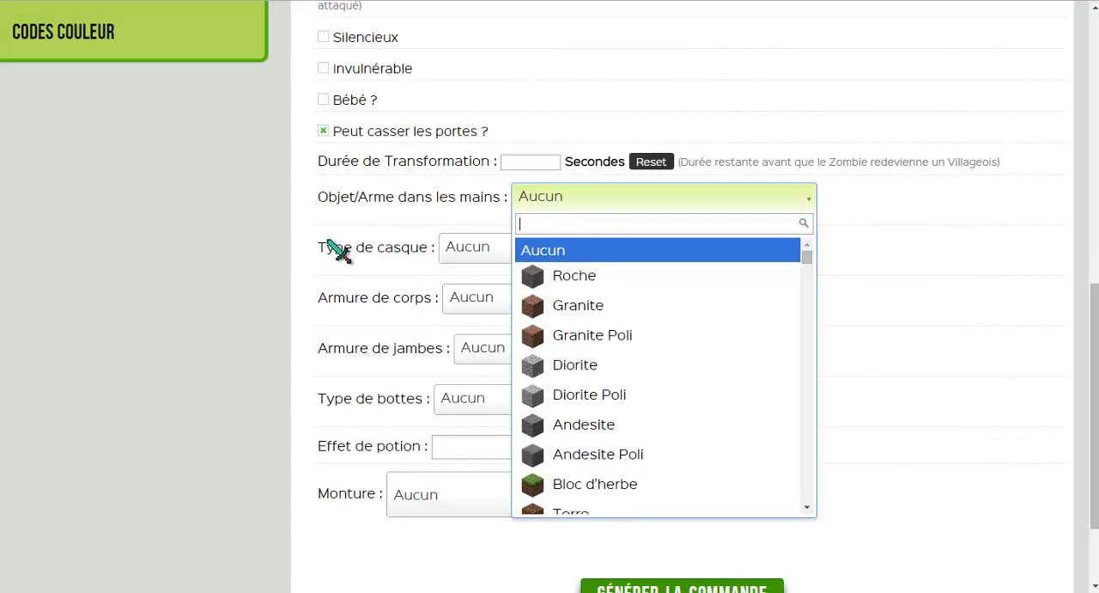
scroll(616, 288, "down", 10)
scroll(607, 365, "down", 8)
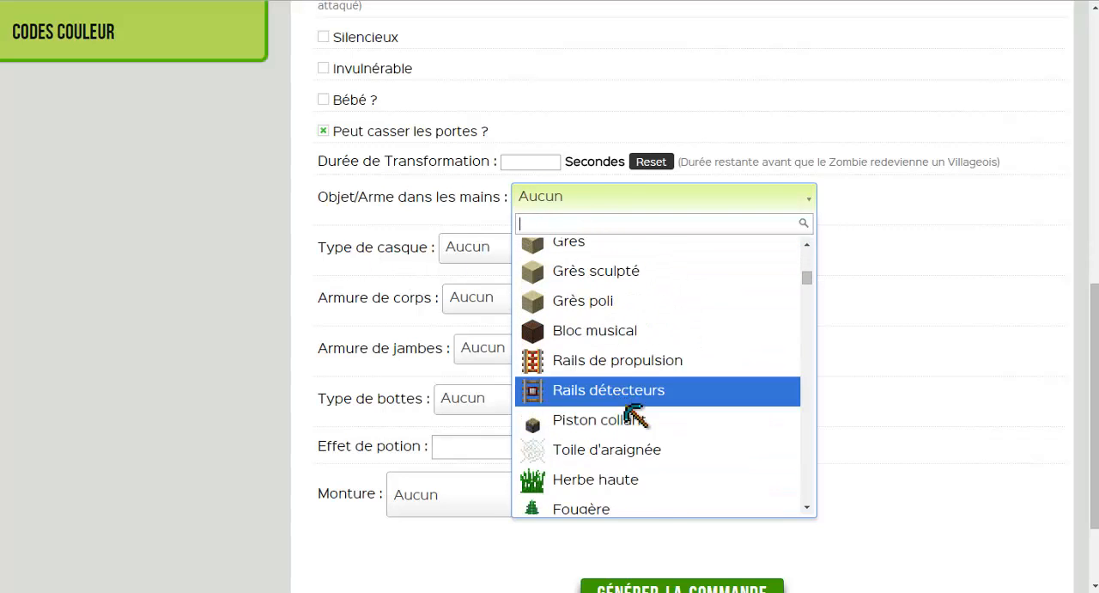
scroll(604, 417, "up", 2)
scroll(633, 412, "down", 5)
scroll(625, 395, "down", 5)
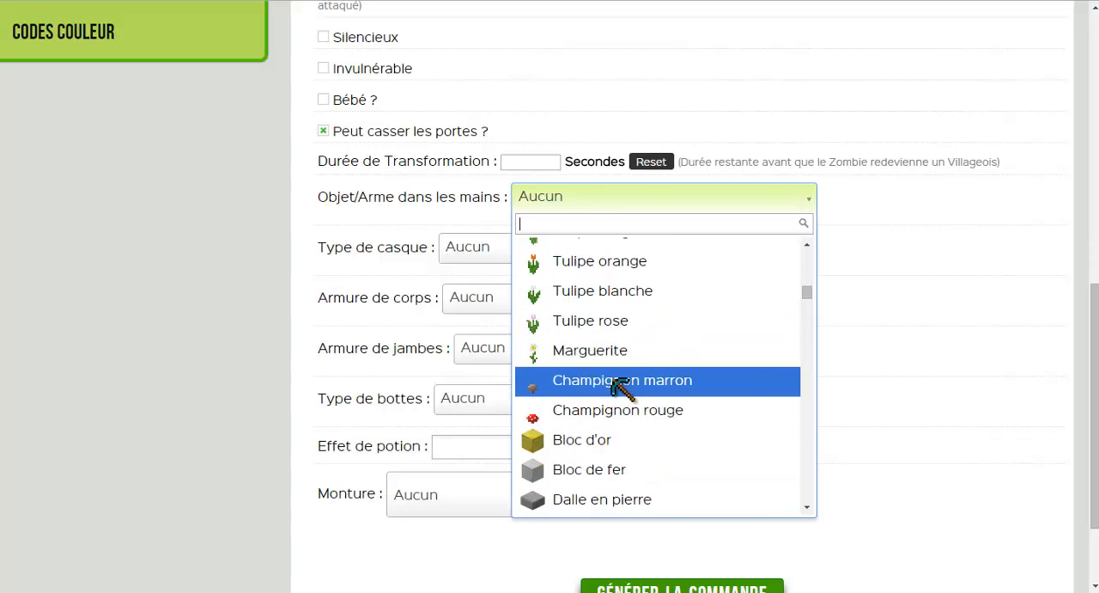
scroll(582, 369, "up", 3)
scroll(584, 373, "down", 3)
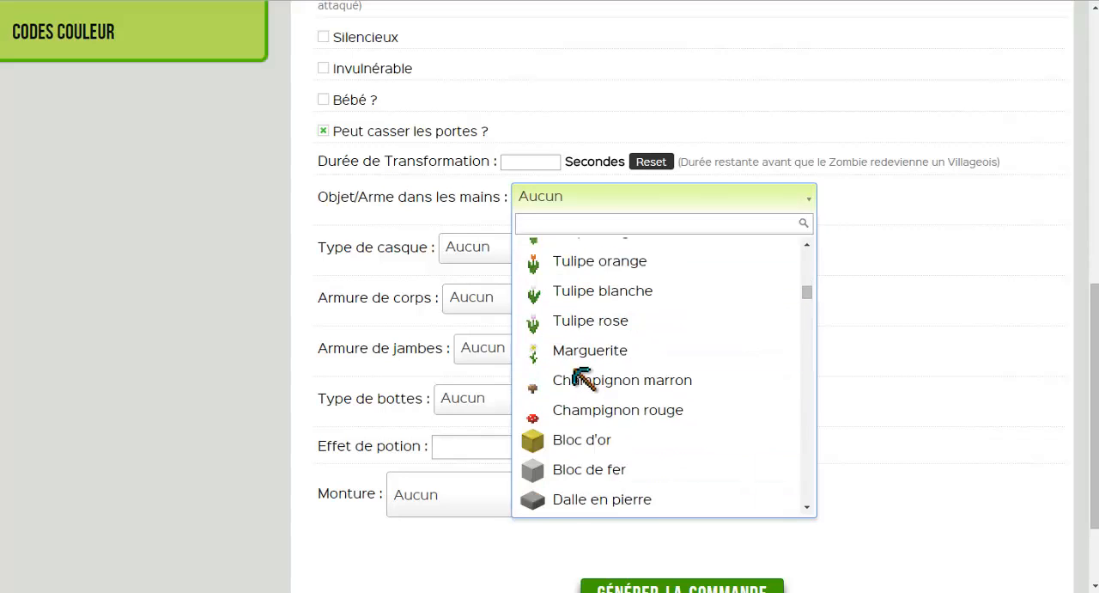
left_click(577, 407)
Name the held mushroom "Champignon vénéneux" and give it the description "Un champignon qui empoisonne lorsqu'on le mange".
left_click(536, 234)
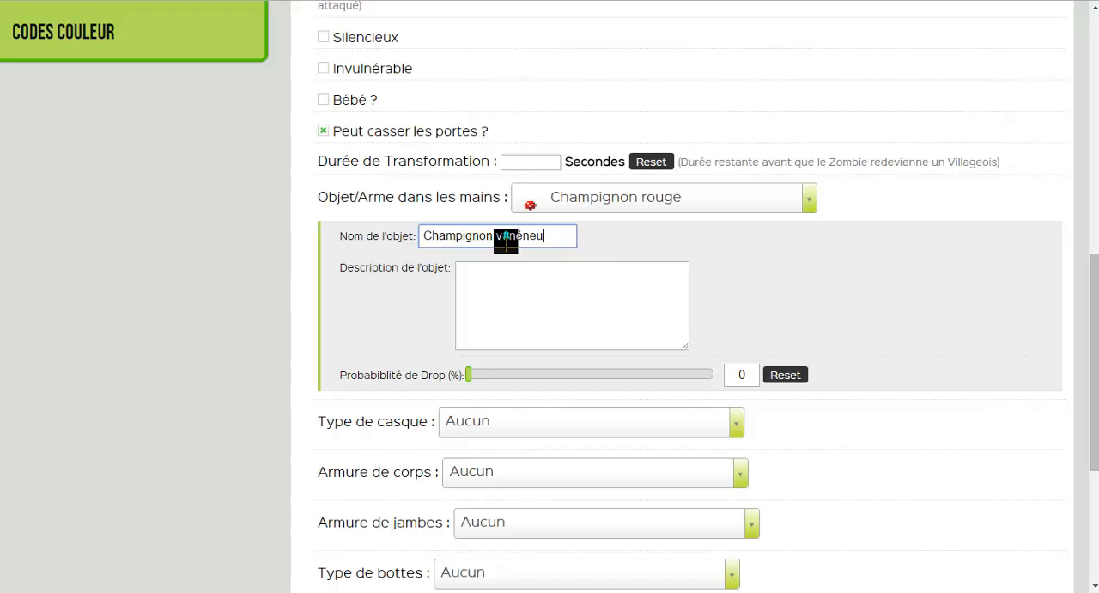
type("x")
left_click(541, 265)
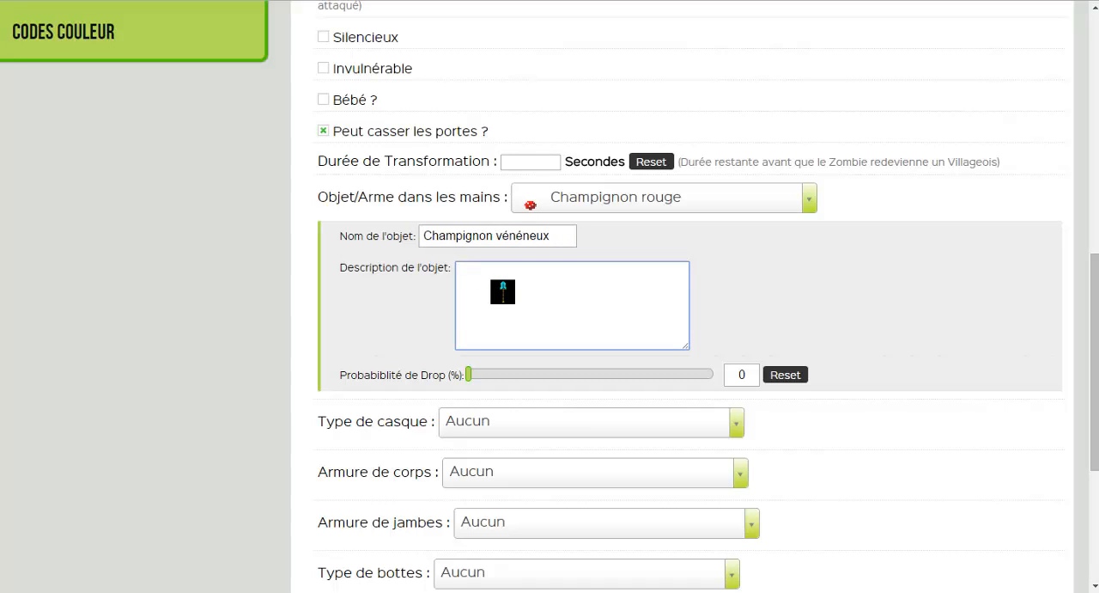
type("Un champignon qui empoisonne lorqu")
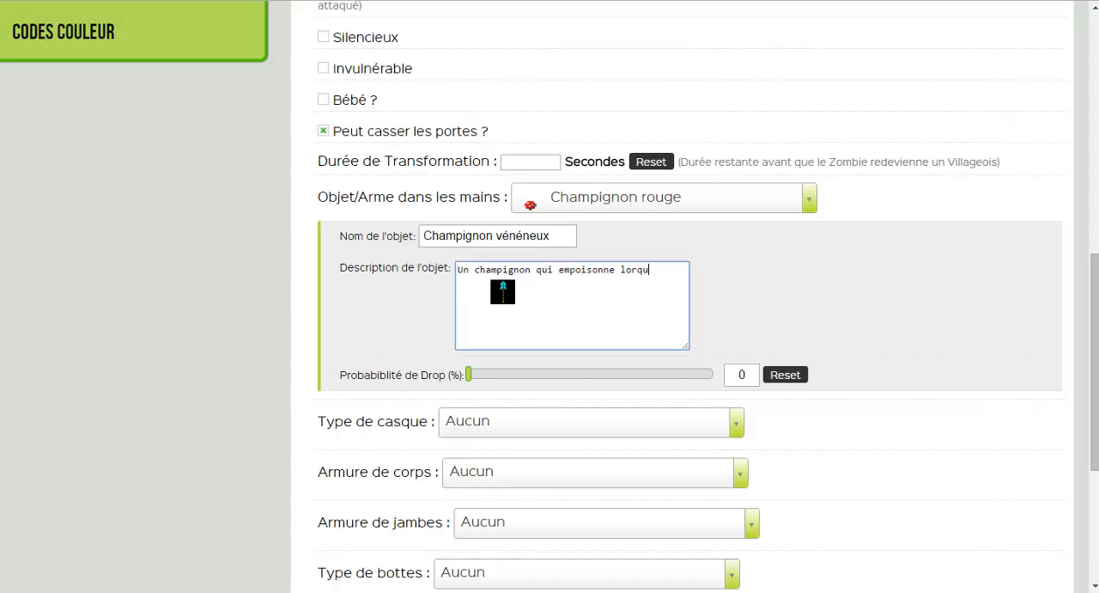
type("'on le mange")
right_click(660, 273)
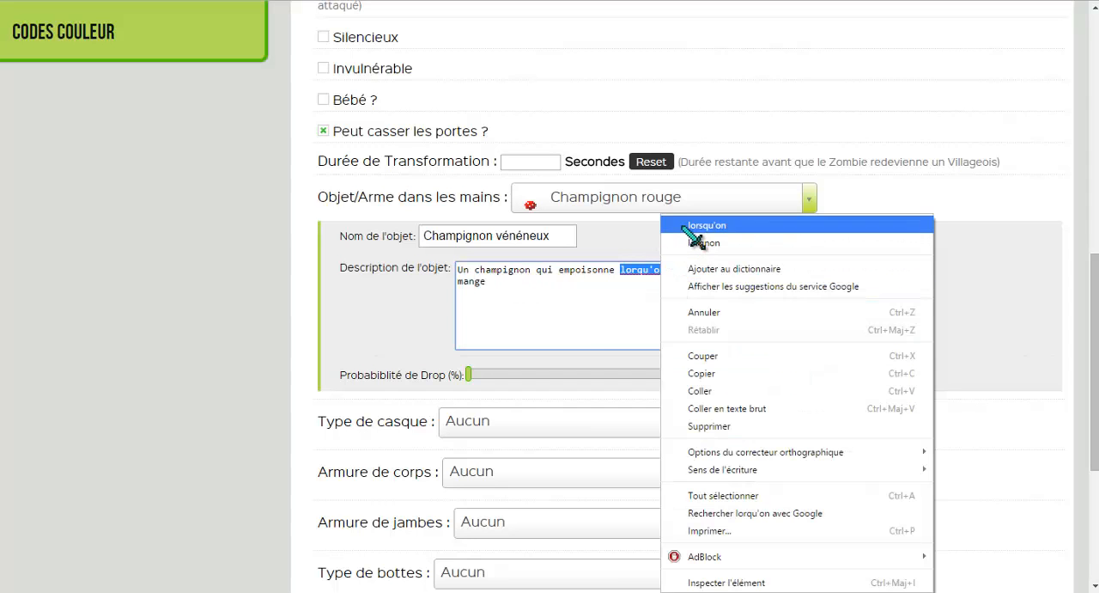
left_click(670, 221)
Set the held mushroom's drop probability to 75 % and its Taille du Stack to 1.
scroll(515, 296, "down", 1)
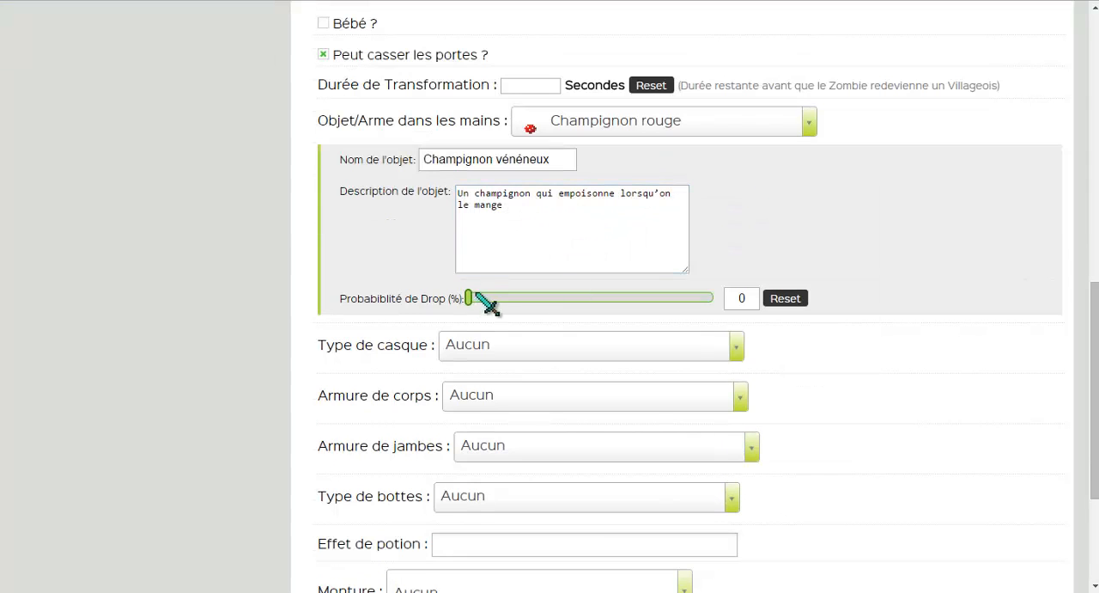
left_click_drag(478, 298, 656, 320)
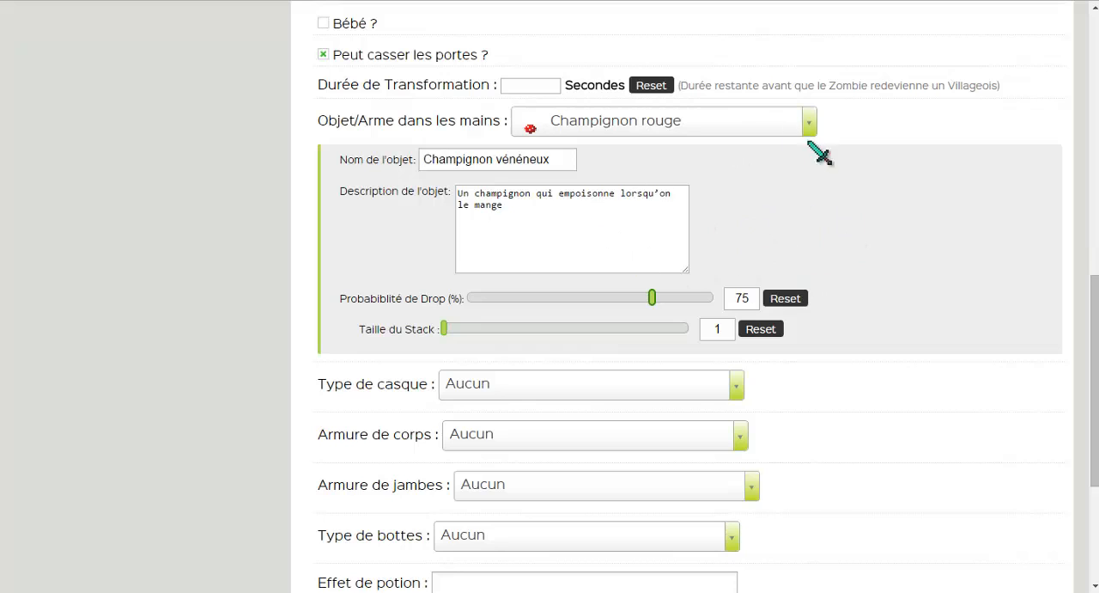
scroll(491, 311, "down", 1)
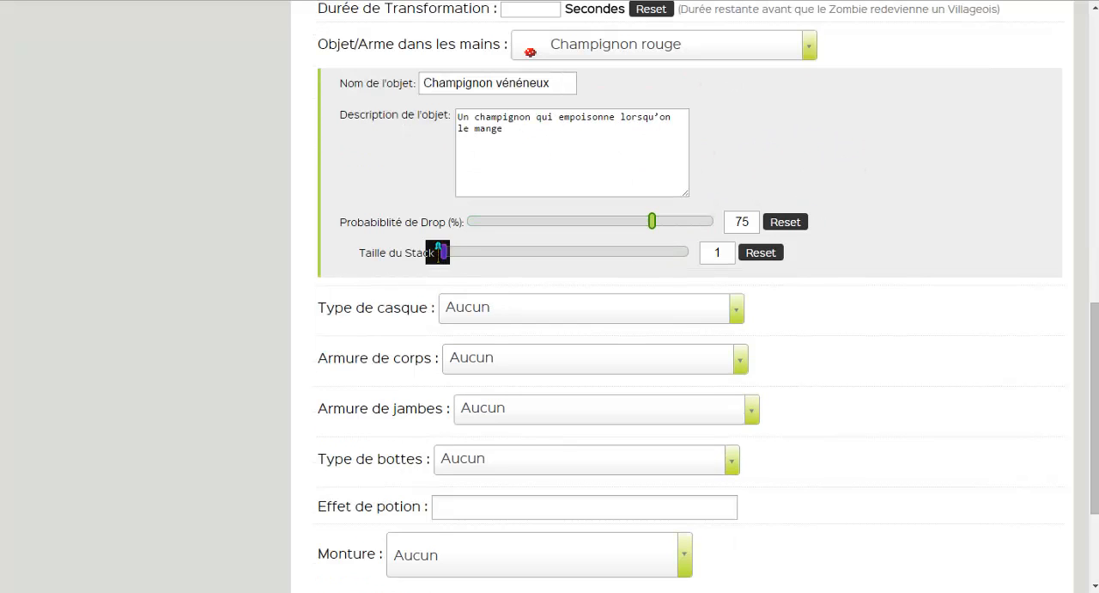
left_click_drag(453, 255, 713, 245)
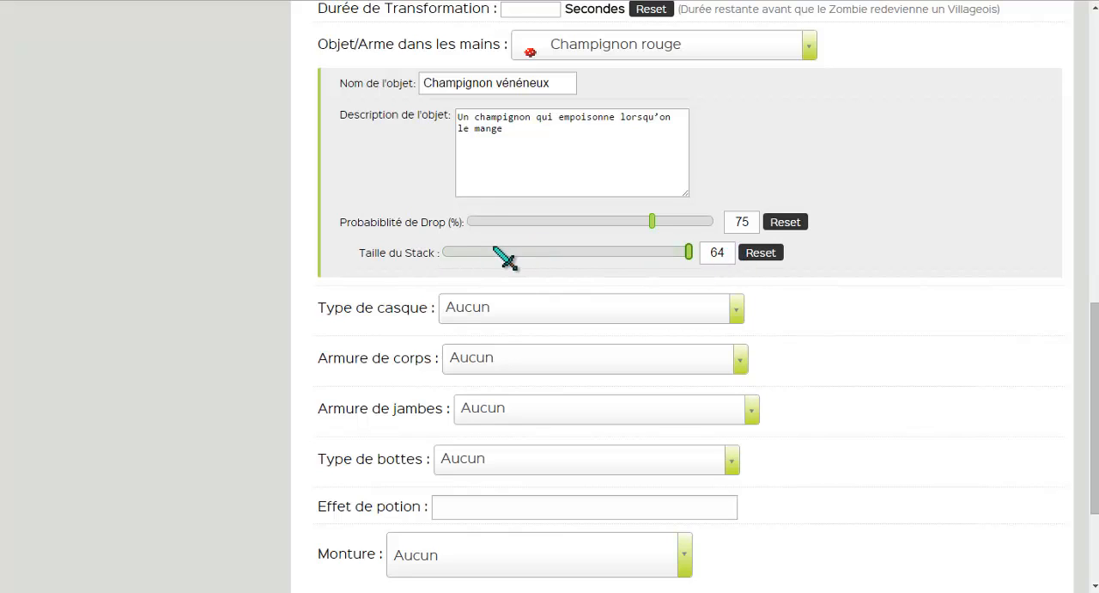
left_click_drag(503, 252, 429, 248)
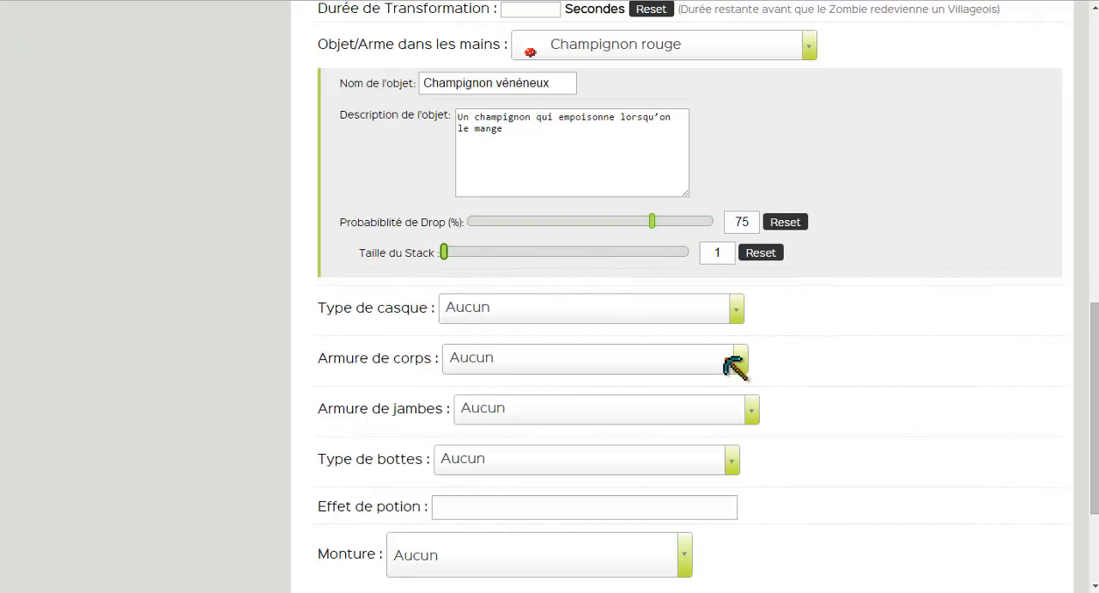
Set the zombie's Type de casque to Tête / Crâne.
left_click(494, 306)
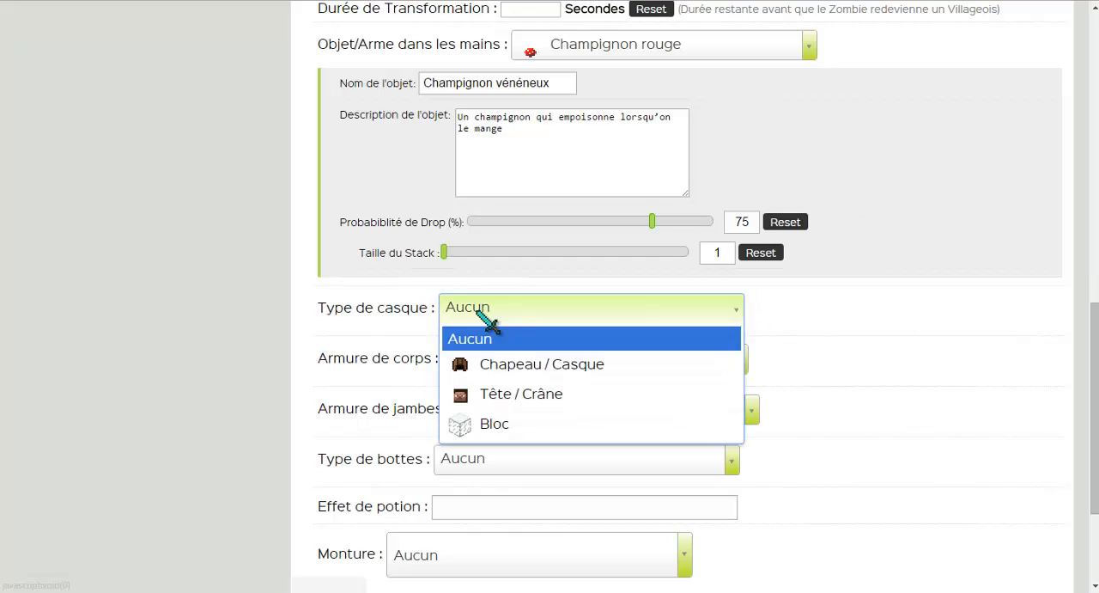
scroll(525, 326, "down", 1)
left_click(537, 332)
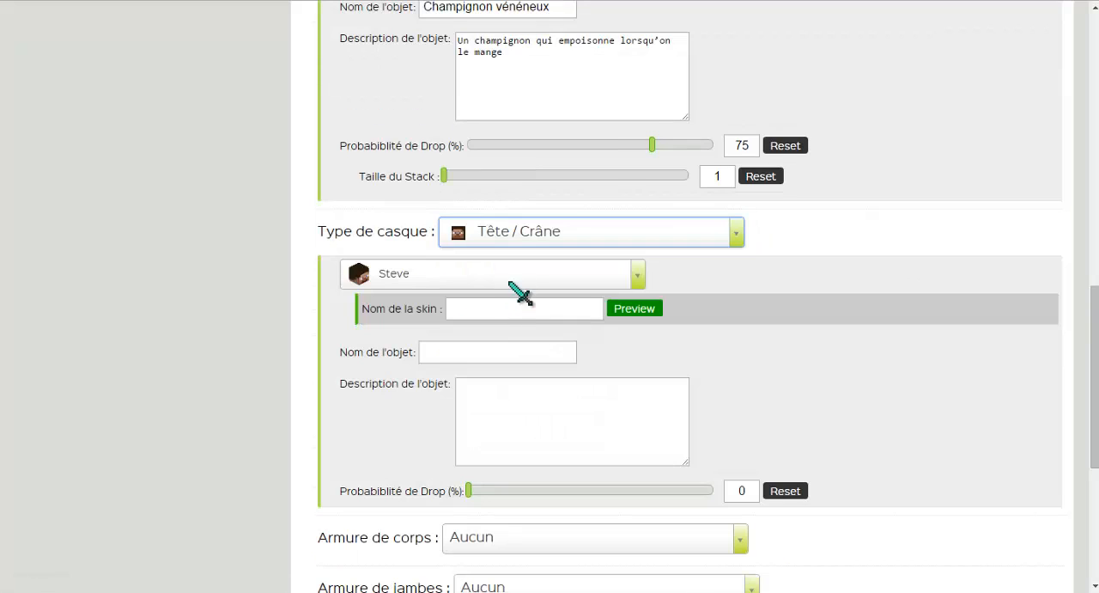
Pick Troll Face from the Animaux heads as the head the zombie wears.
left_click(438, 275)
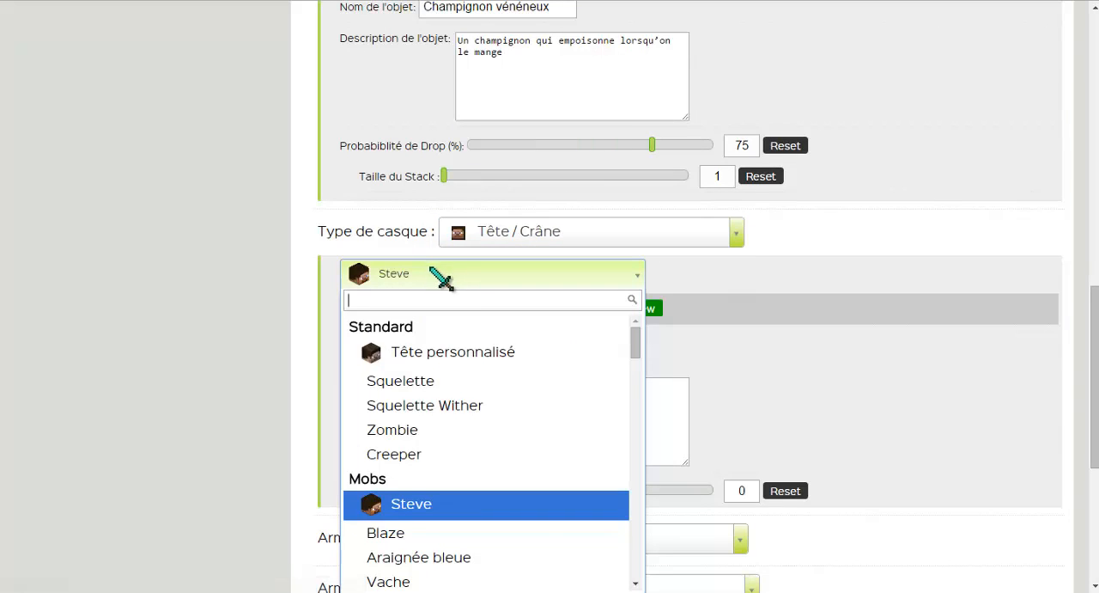
left_click(464, 344)
left_click(480, 274)
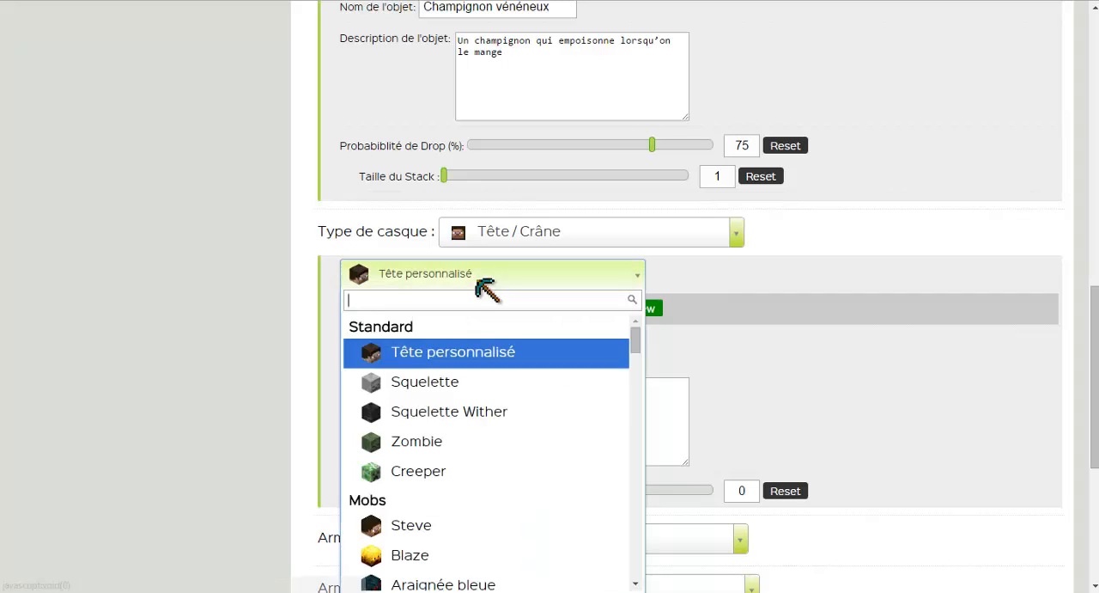
scroll(494, 403, "down", 10)
scroll(500, 403, "up", 3)
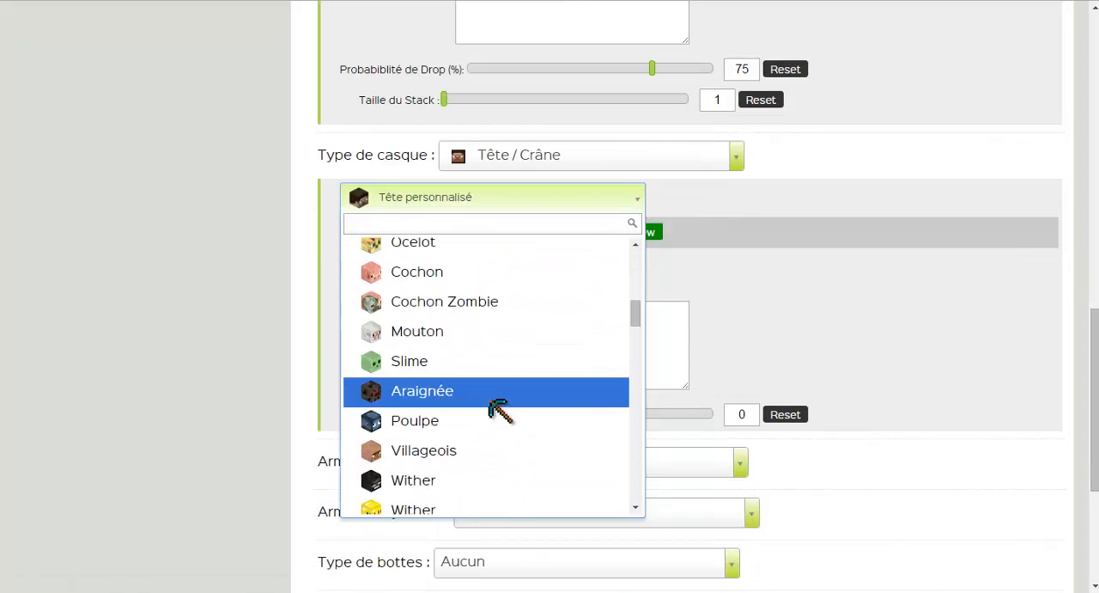
scroll(498, 390, "down", 10)
scroll(478, 395, "down", 12)
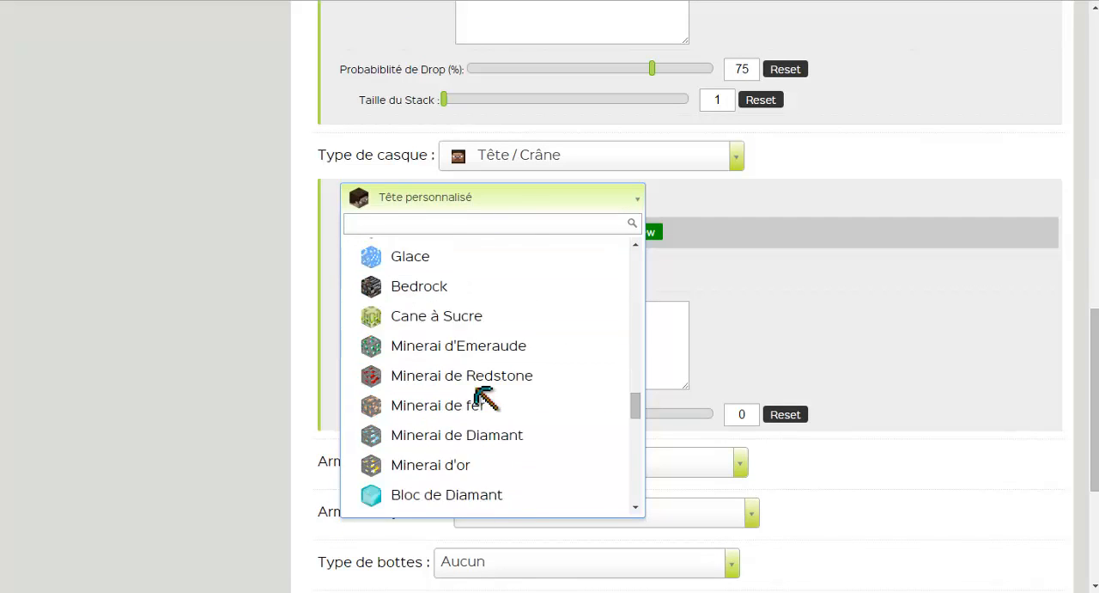
scroll(478, 404, "down", 4)
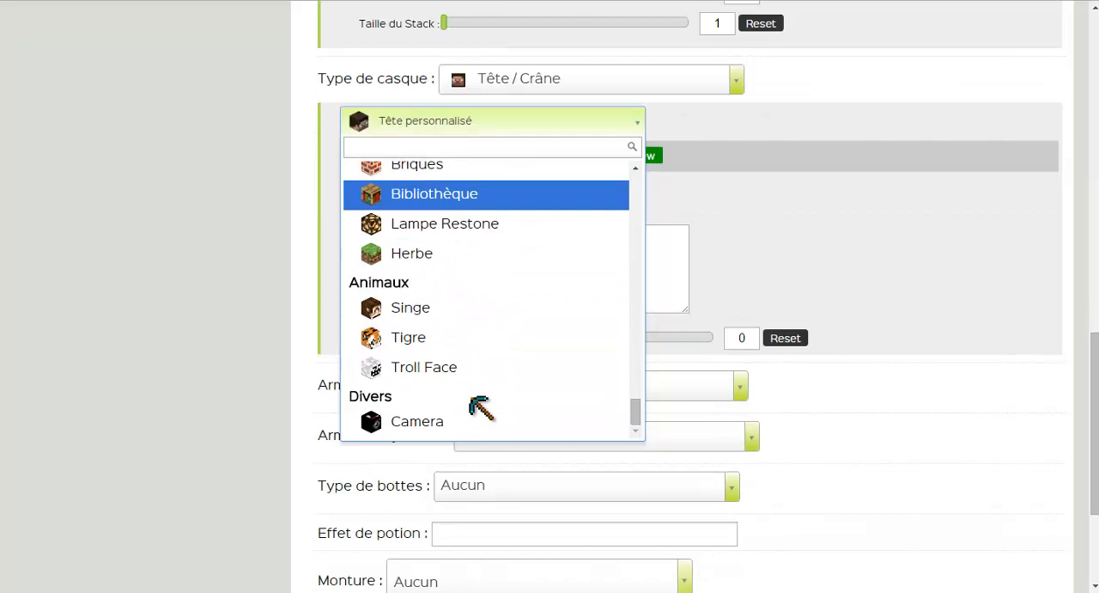
left_click(464, 292)
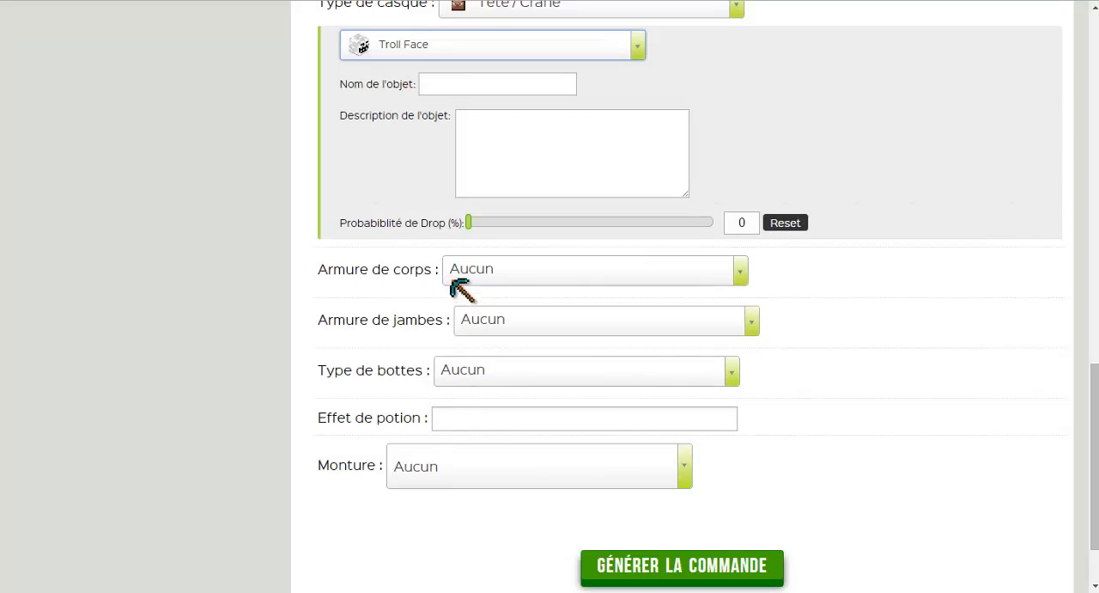
Name the Troll Face head "Tête de trolleur" and set its drop probability to 100 %.
scroll(459, 258, "up", 5)
scroll(451, 258, "down", 2)
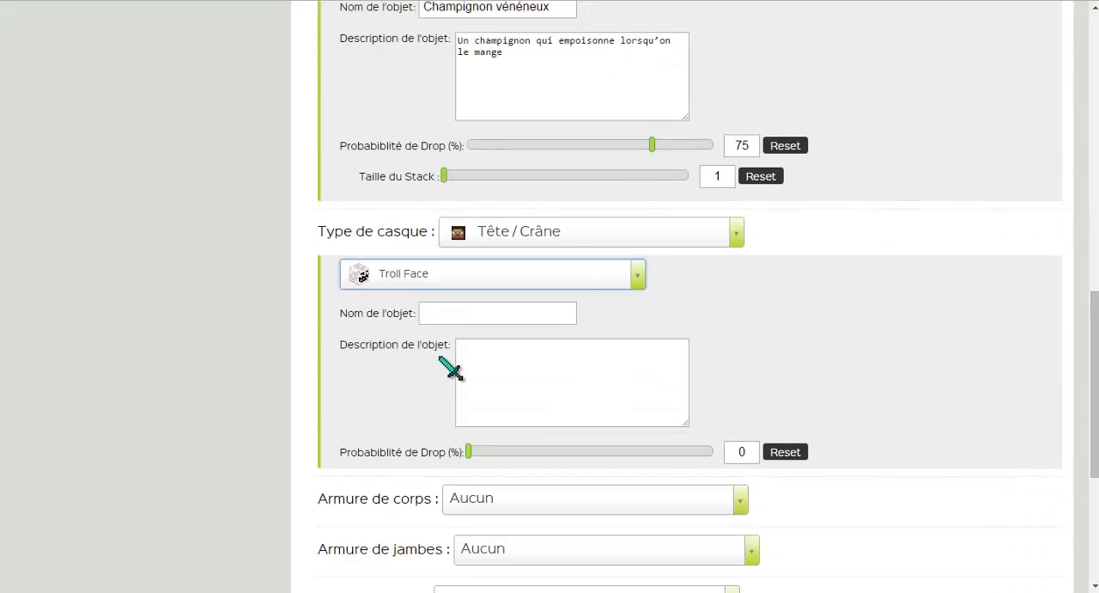
left_click(434, 312)
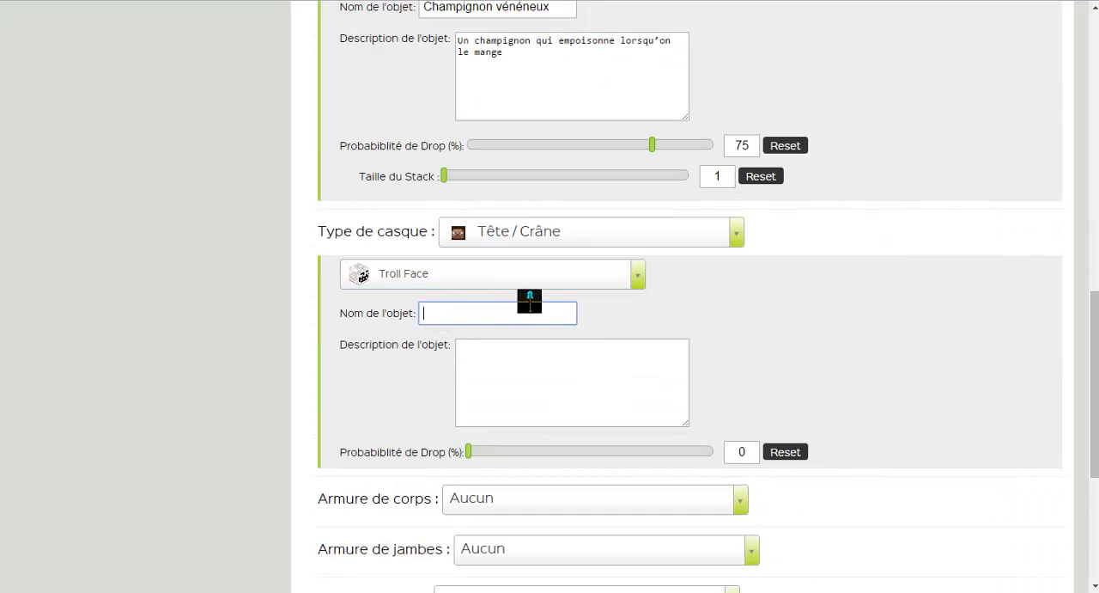
left_click(612, 287)
left_click(709, 320)
left_click(509, 312)
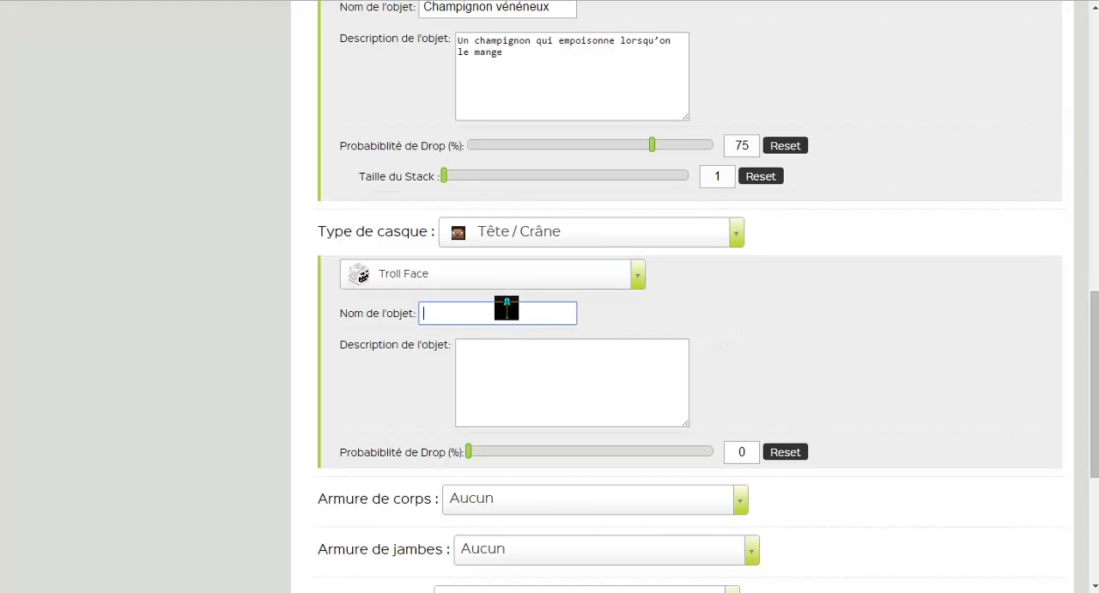
type("Tete  de trolleur")
right_click(437, 313)
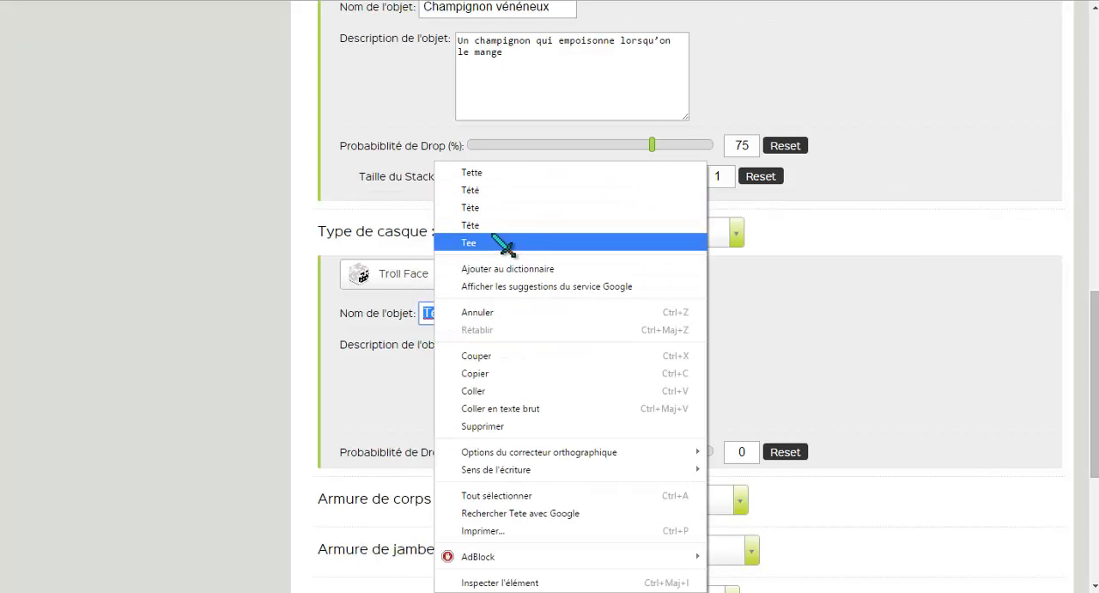
left_click(481, 225)
scroll(580, 329, "down", 1)
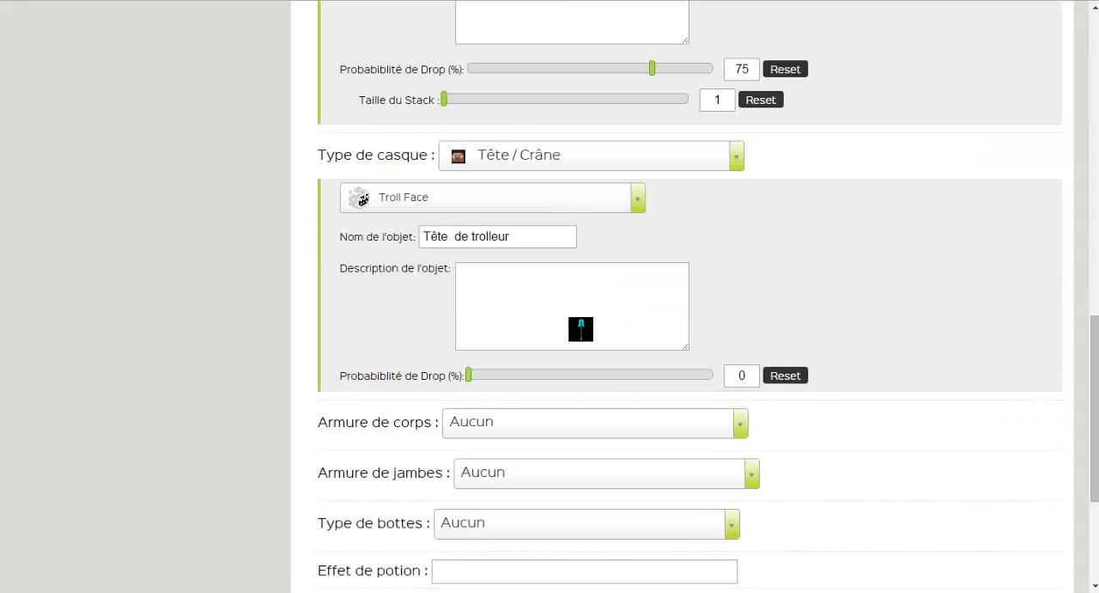
left_click_drag(479, 375, 698, 364)
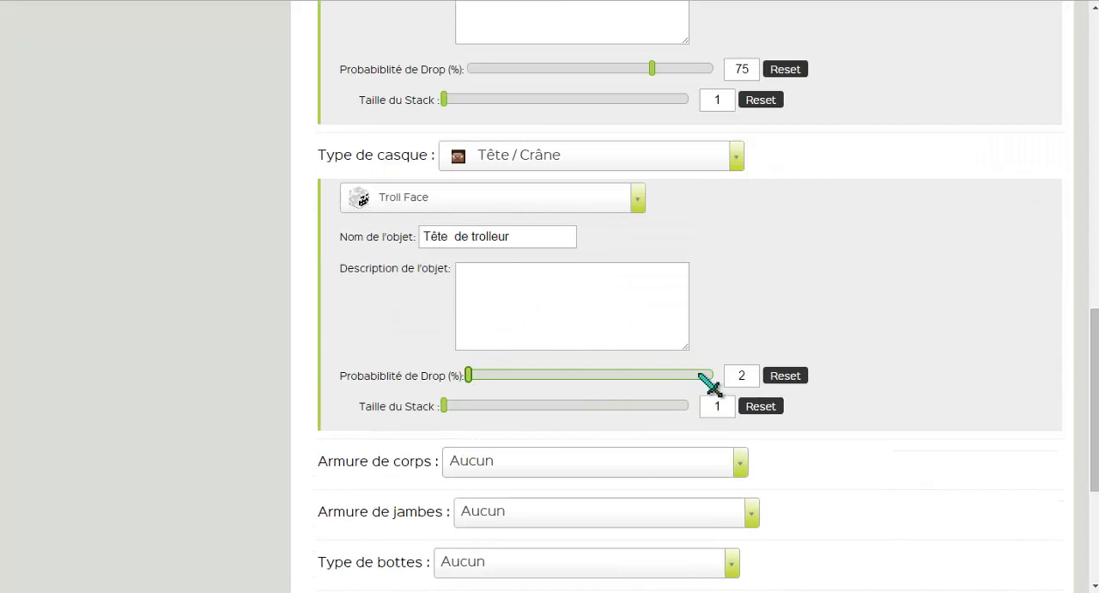
Set the zombie's Armure de corps to the Armure type.
scroll(567, 361, "down", 1)
scroll(485, 362, "down", 1)
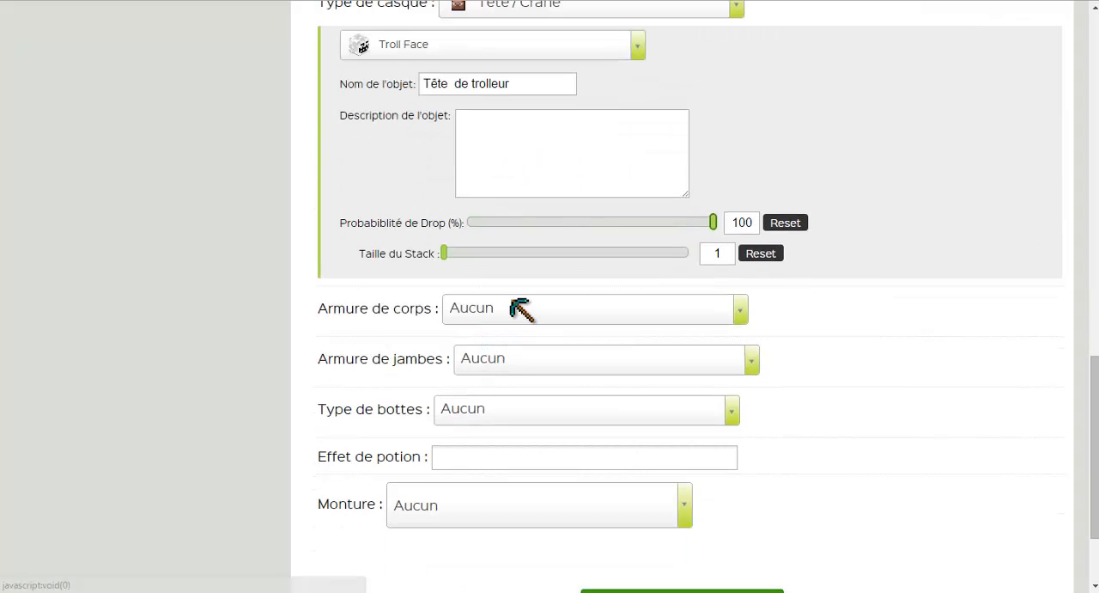
left_click(512, 311)
left_click(502, 367)
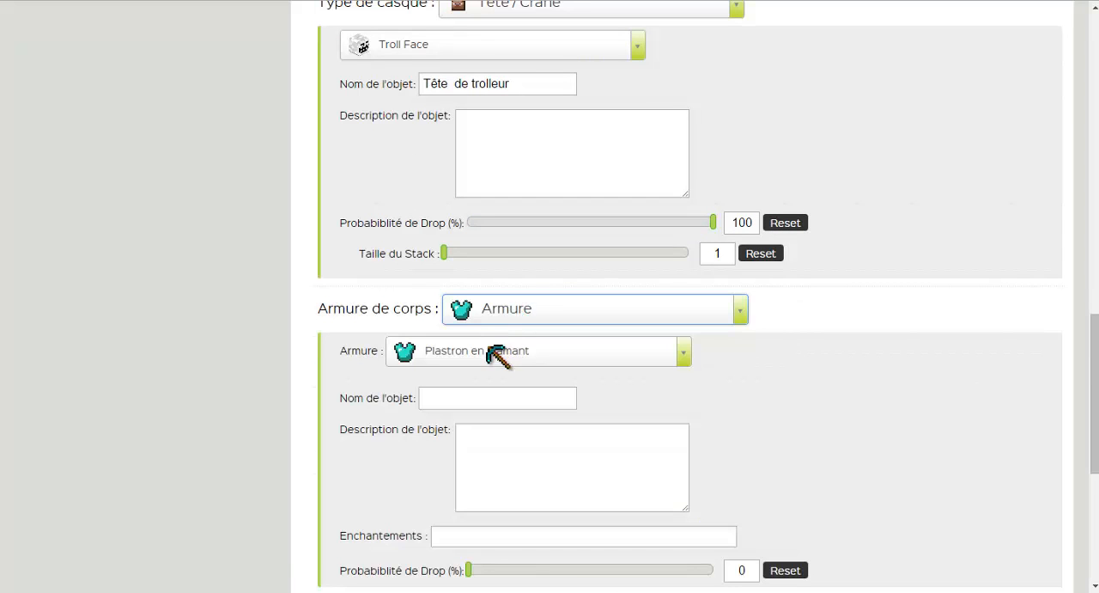
left_click(515, 311)
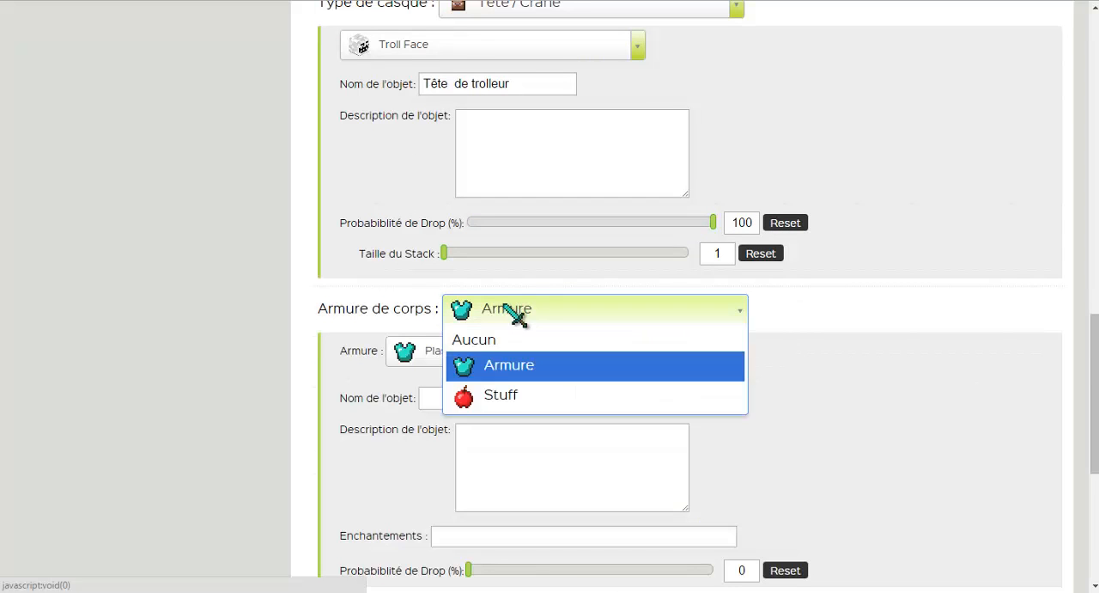
left_click(507, 365)
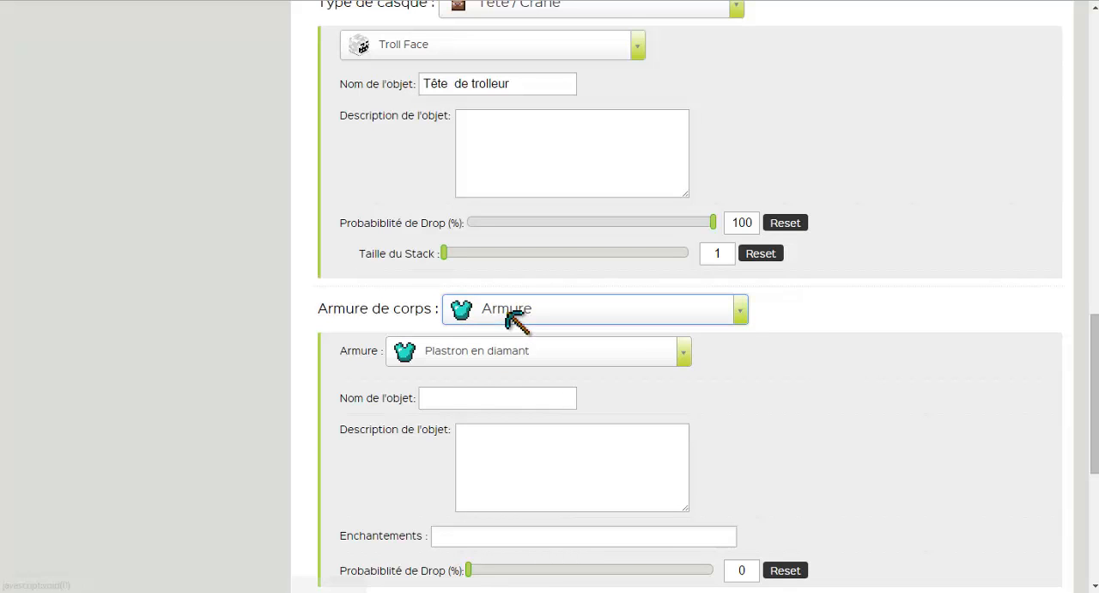
Switch the zombie's Armure de corps to the Stuff type.
left_click(515, 311)
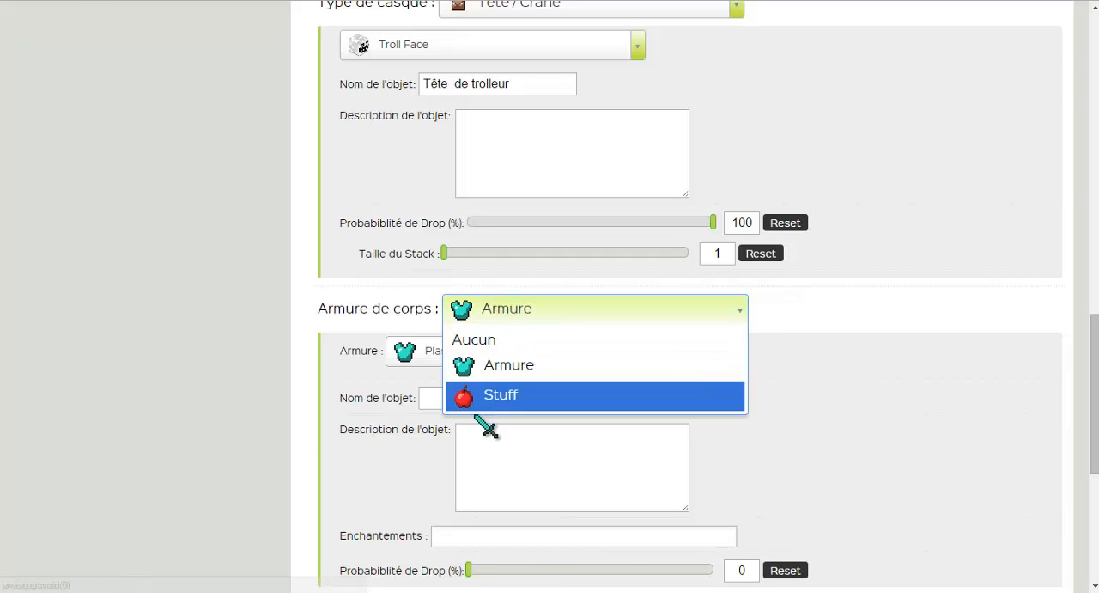
left_click(510, 386)
left_click(522, 311)
left_click(514, 393)
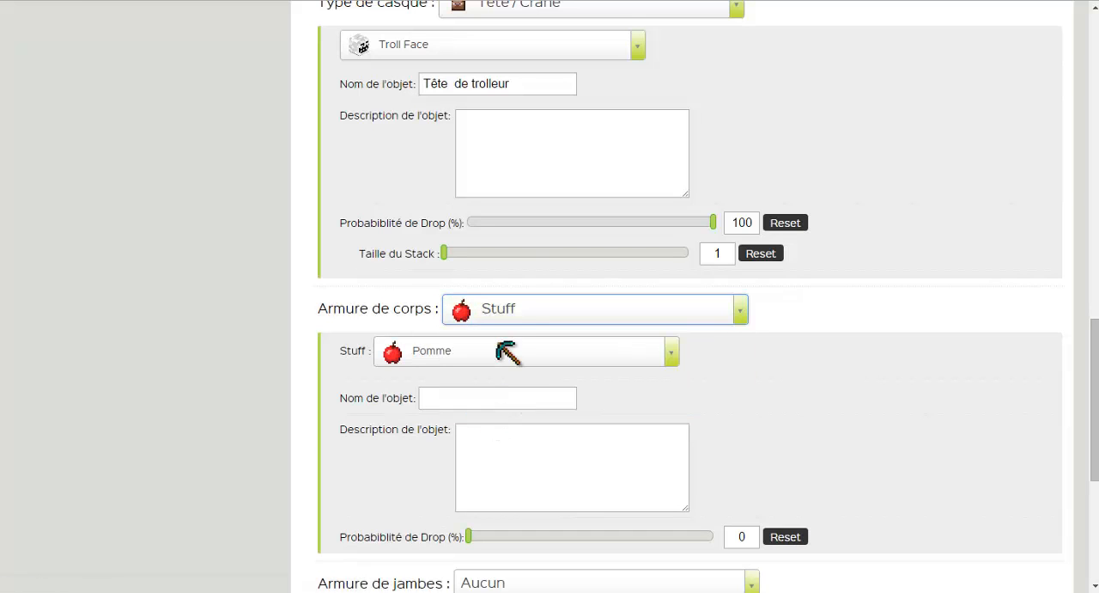
left_click(505, 314)
left_click(505, 391)
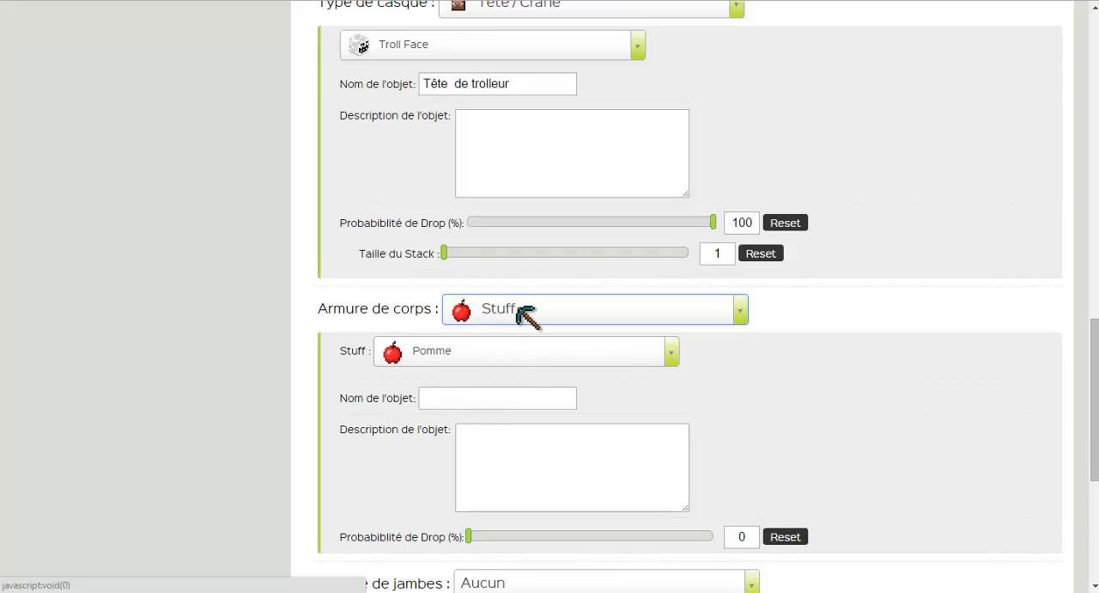
scroll(519, 309, "down", 2)
scroll(508, 300, "up", 1)
left_click(503, 239)
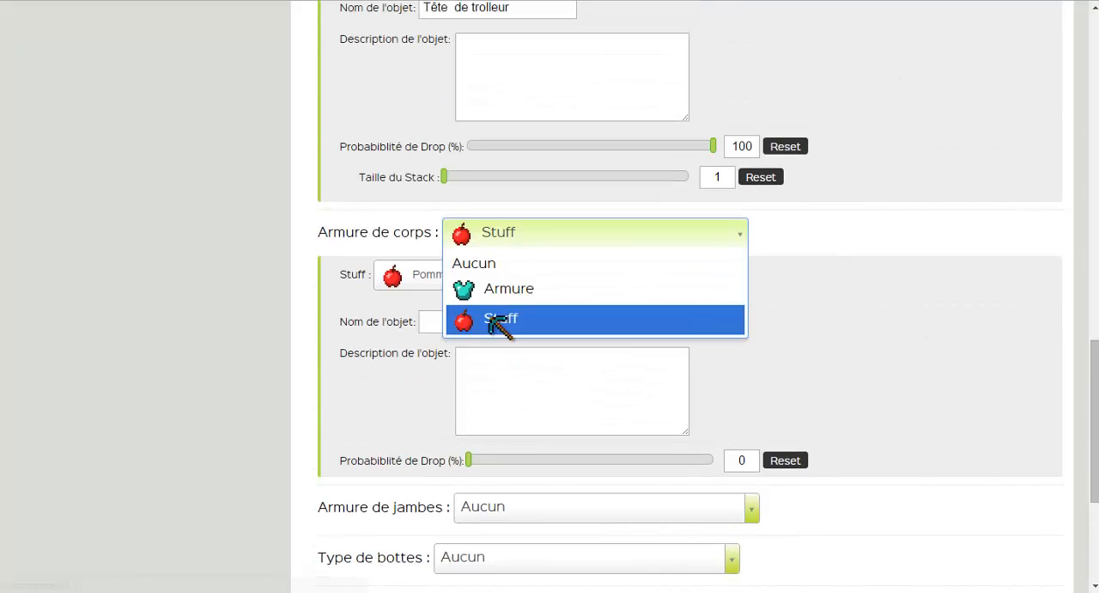
left_click(496, 320)
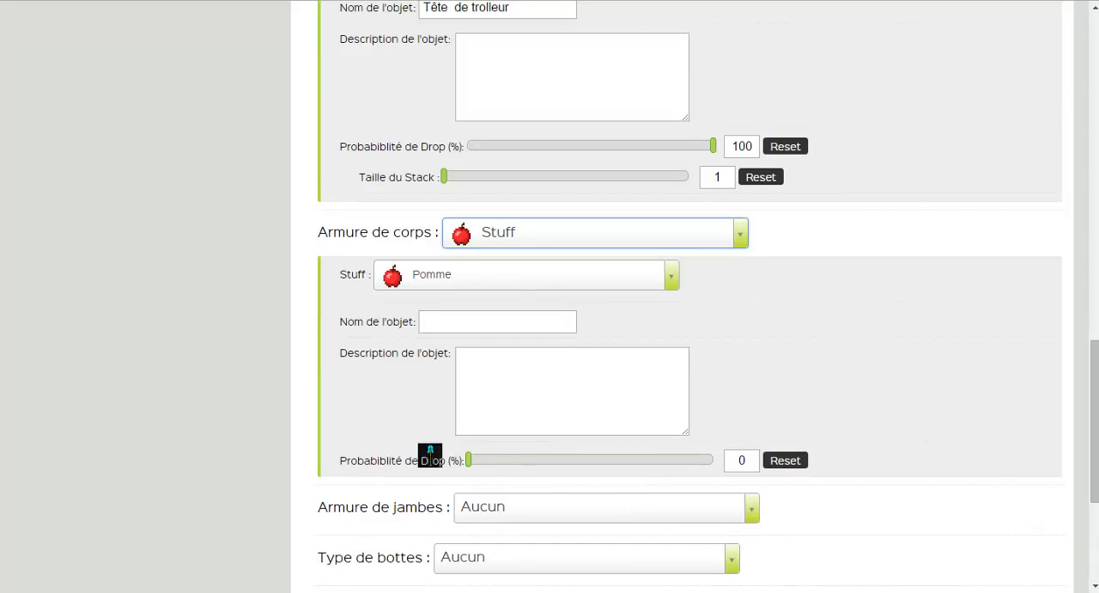
left_click_drag(469, 460, 342, 410)
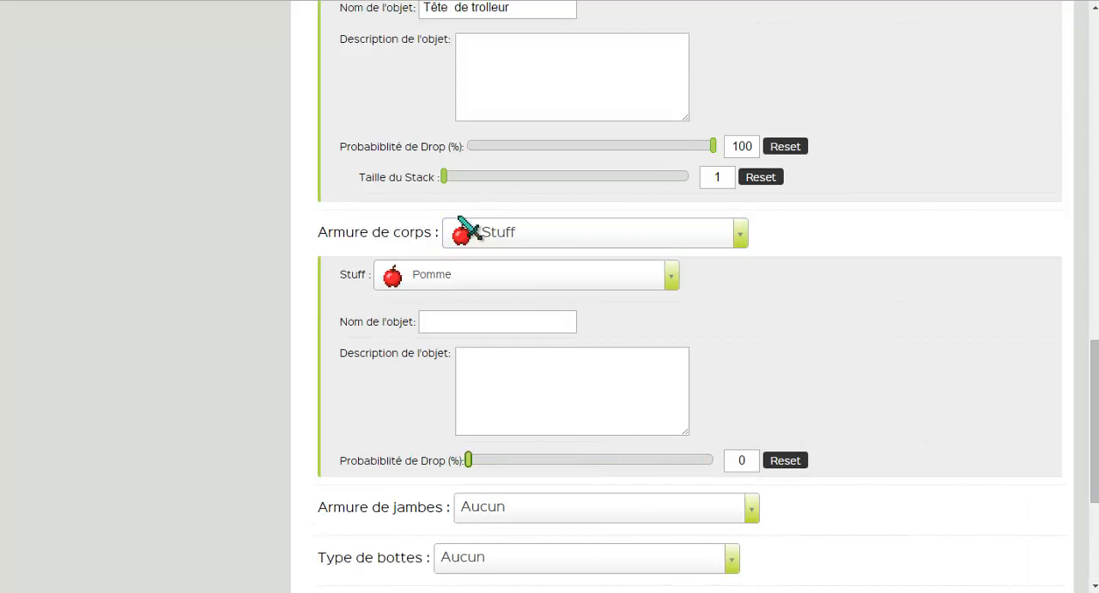
scroll(349, 236, "up", 3)
scroll(429, 275, "down", 2)
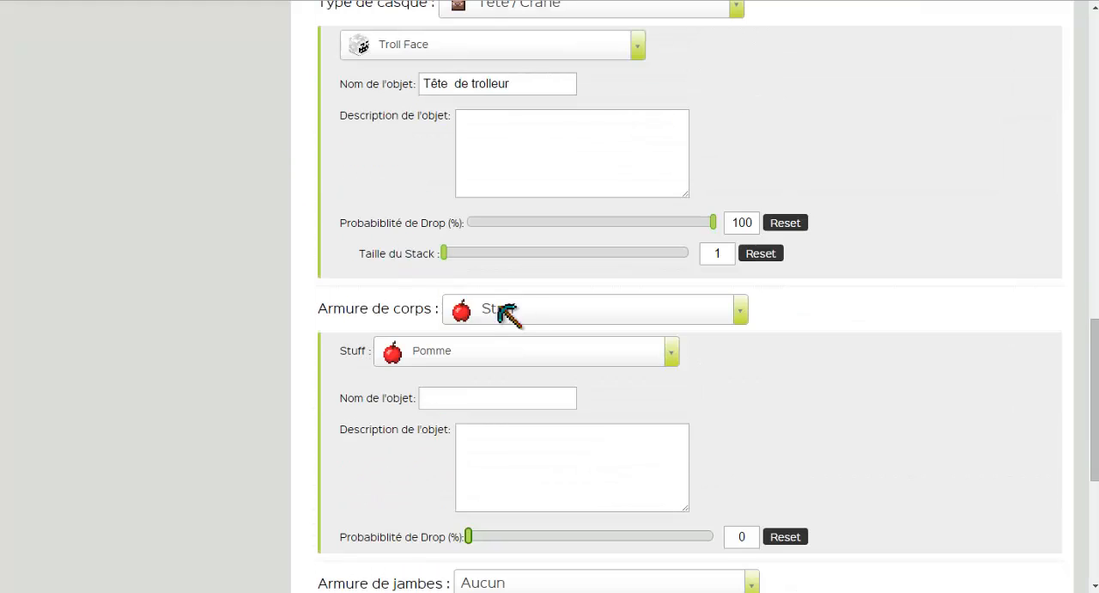
Set the zombie's Armure de corps to the Armure type and choose Tunique en cuir.
left_click(517, 314)
left_click(520, 364)
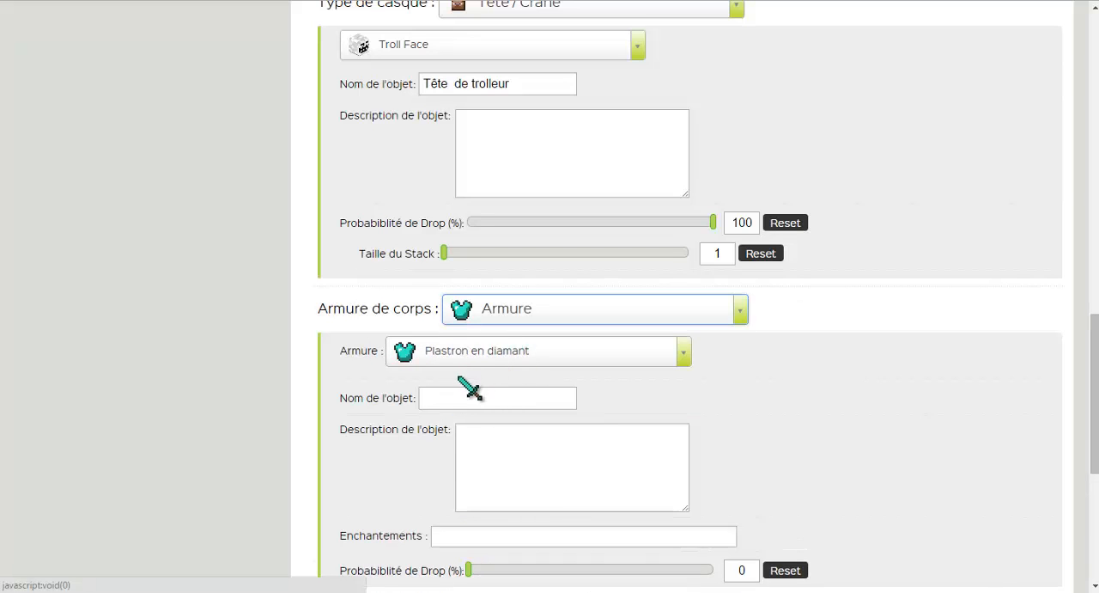
left_click(477, 350)
left_click(506, 382)
Colour the leather tunic red A01212 and set its drop probability to 43 %.
scroll(504, 387, "down", 1)
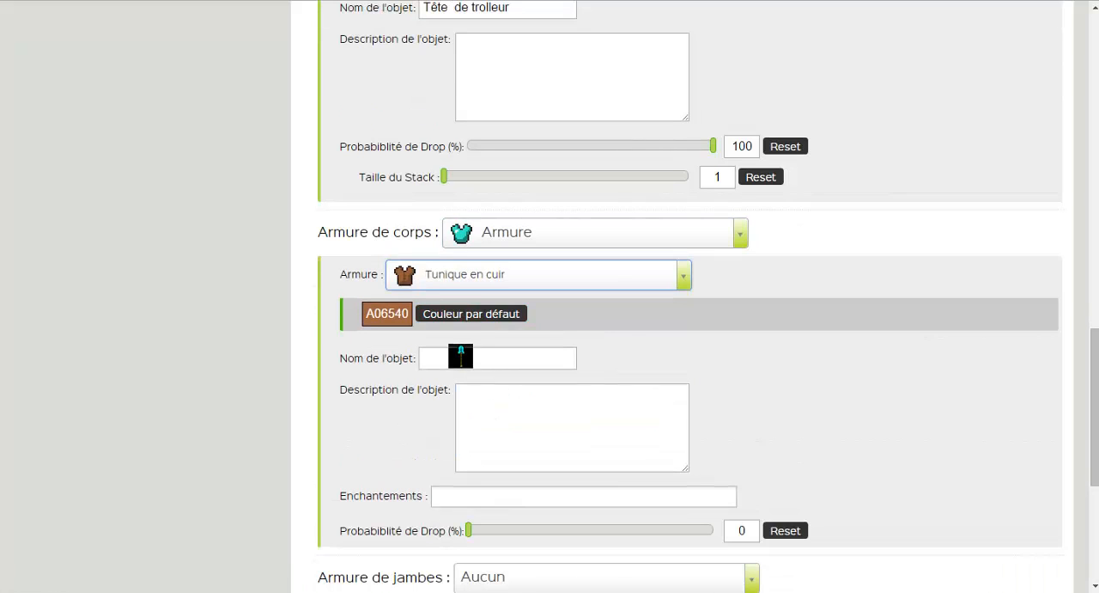
left_click(402, 312)
left_click(503, 340)
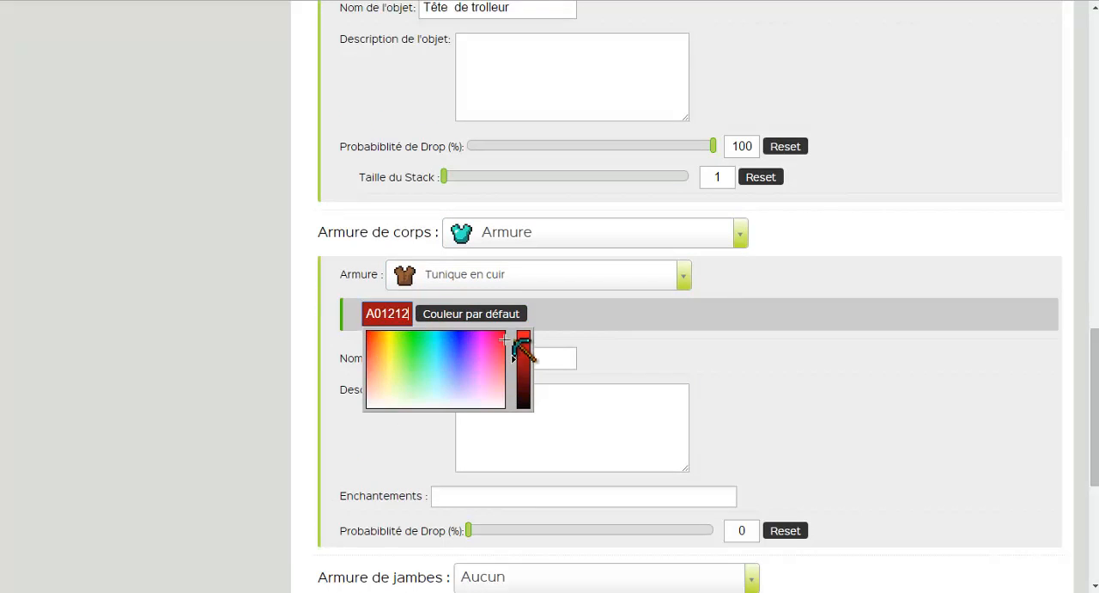
left_click(592, 355)
scroll(552, 331, "down", 2)
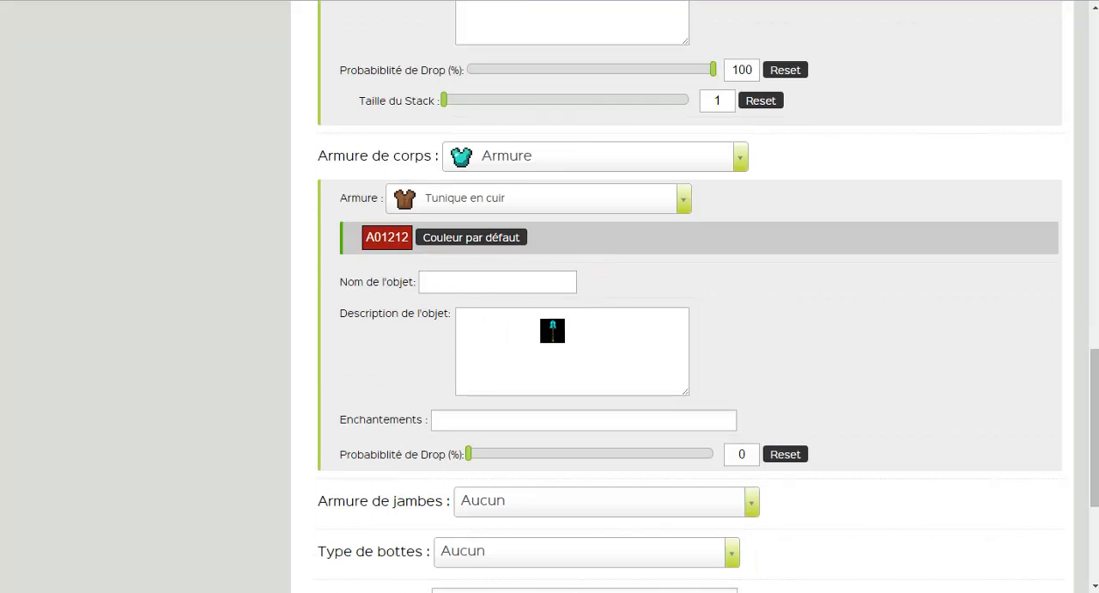
left_click_drag(473, 378, 574, 377)
Set the zombie's Armure de jambes to the Armure type and choose Jambières en or.
scroll(571, 393, "down", 1)
left_click(501, 391)
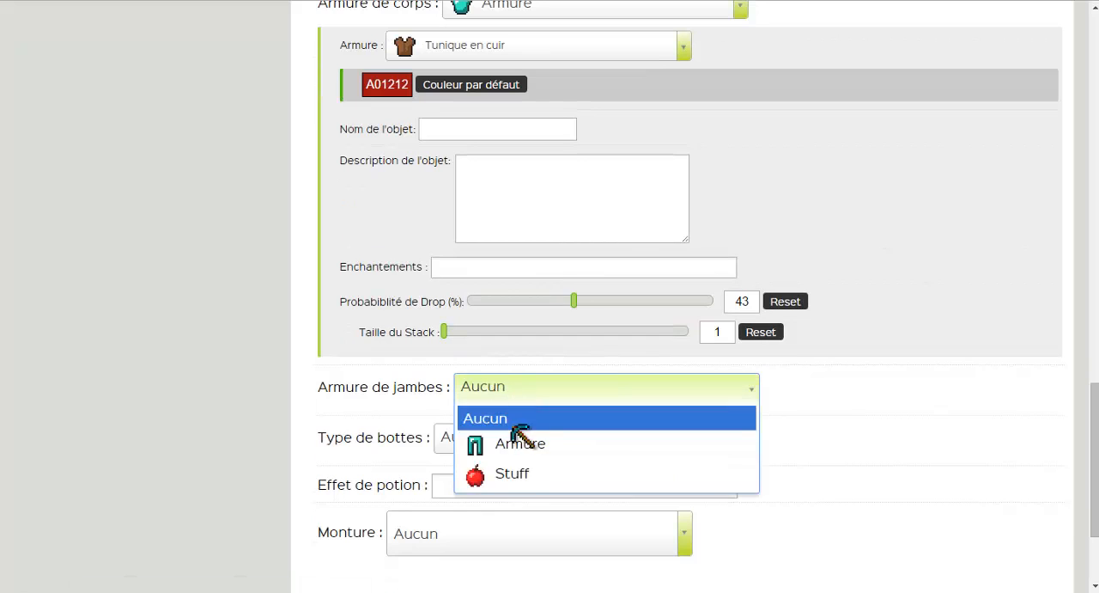
left_click(515, 441)
left_click(505, 386)
left_click(505, 440)
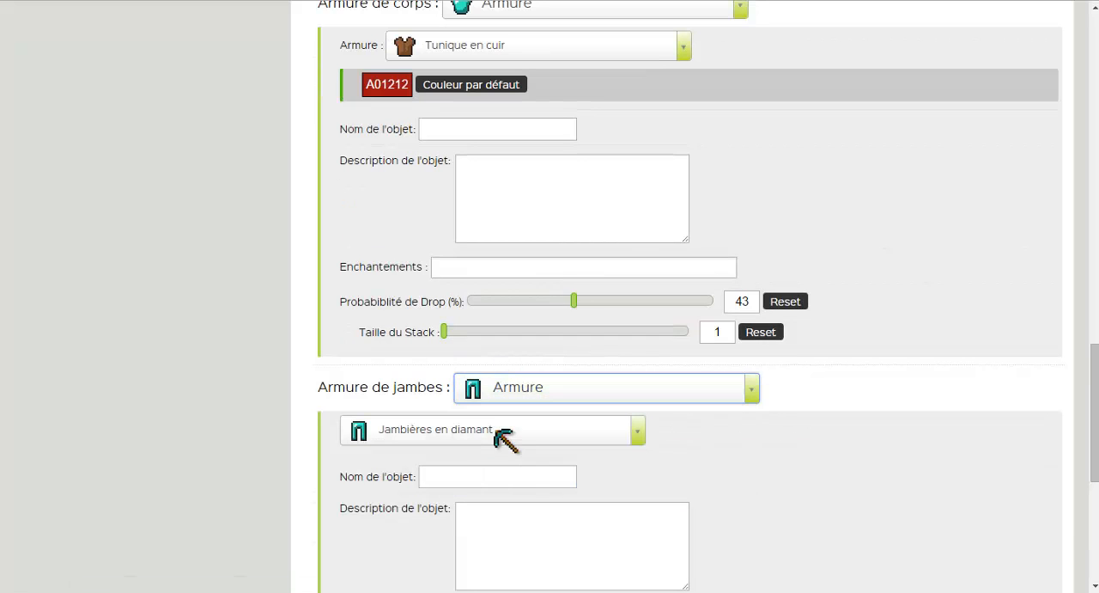
left_click(498, 434)
left_click(468, 393)
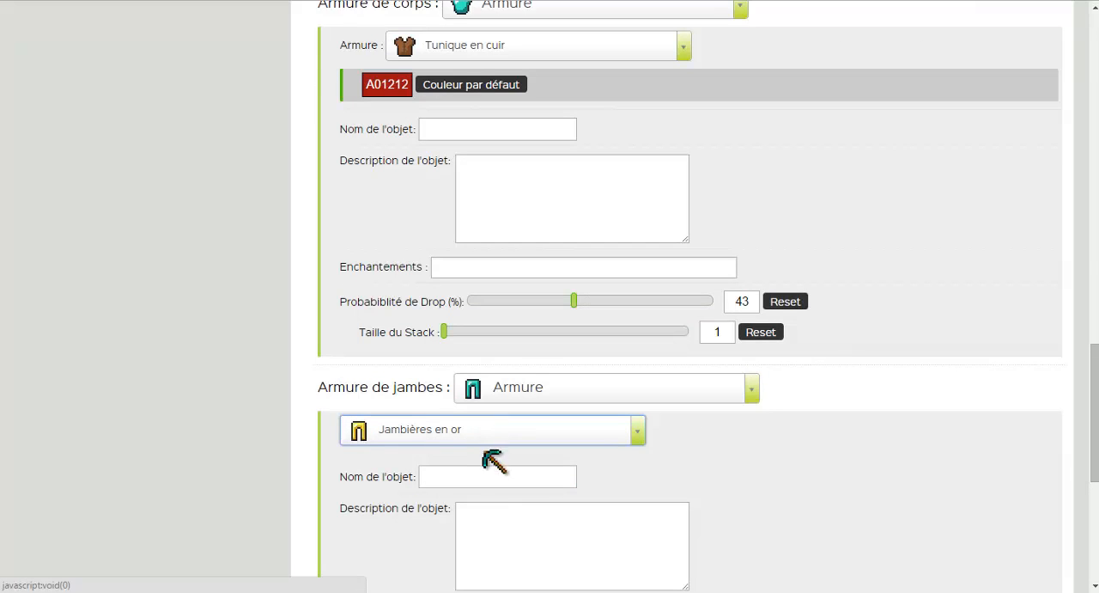
Set the drop probability of the golden leggings to 42 %.
scroll(486, 442, "down", 2)
scroll(499, 421, "down", 1)
left_click(571, 419)
Set the zombie's Type de bottes to Armure with Bottes en diamant.
scroll(550, 430, "down", 2)
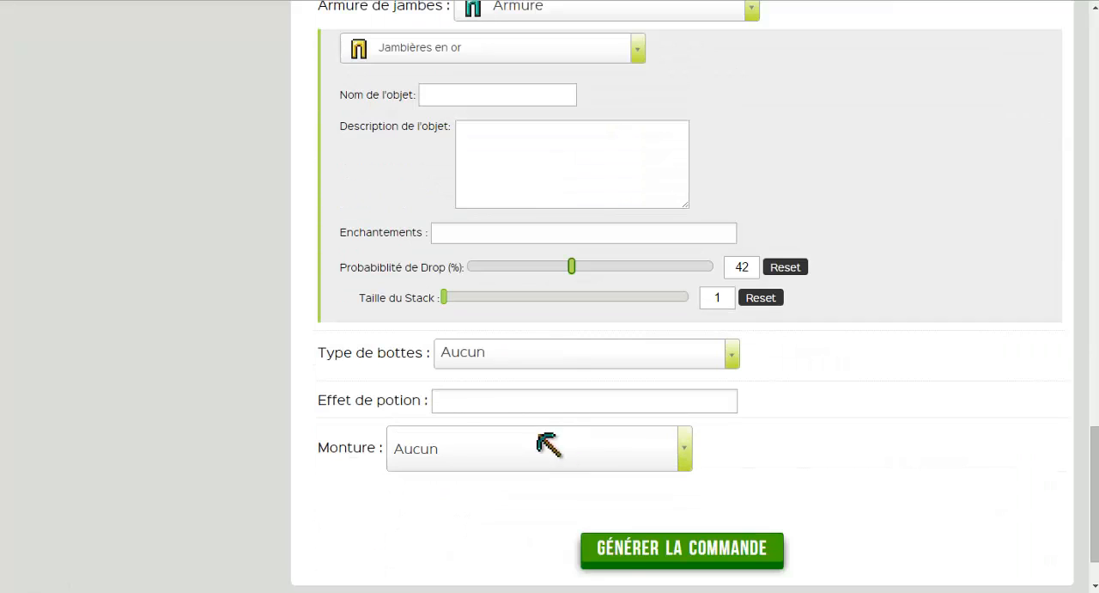
left_click(500, 360)
left_click(522, 408)
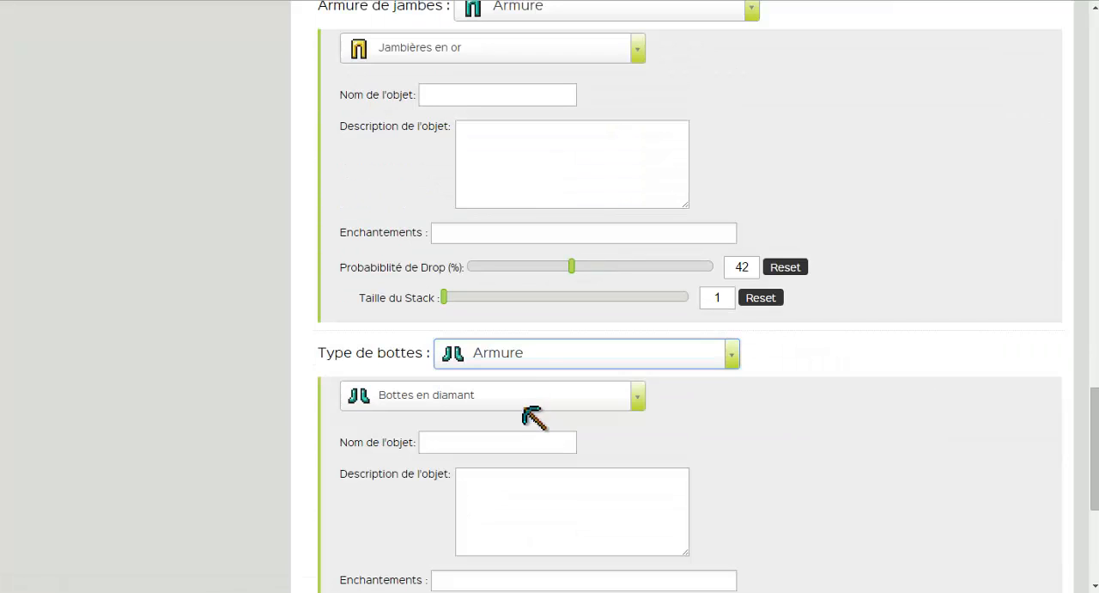
left_click(486, 391)
left_click(473, 371)
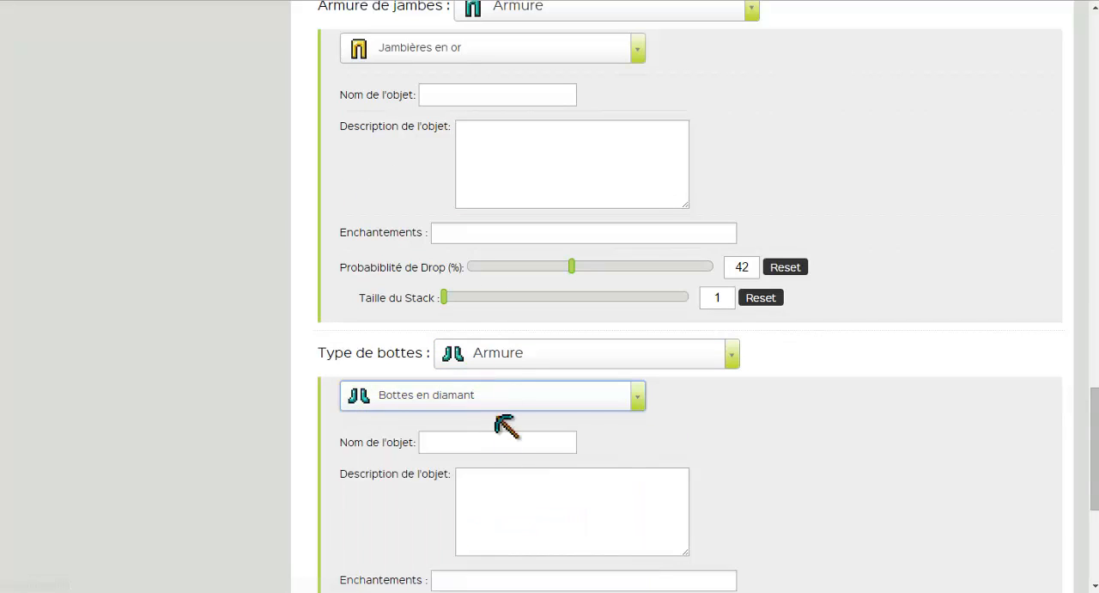
Switch the zombie's Type de bottes to Stuff and choose Diamant as the item.
left_click(508, 354)
left_click(515, 441)
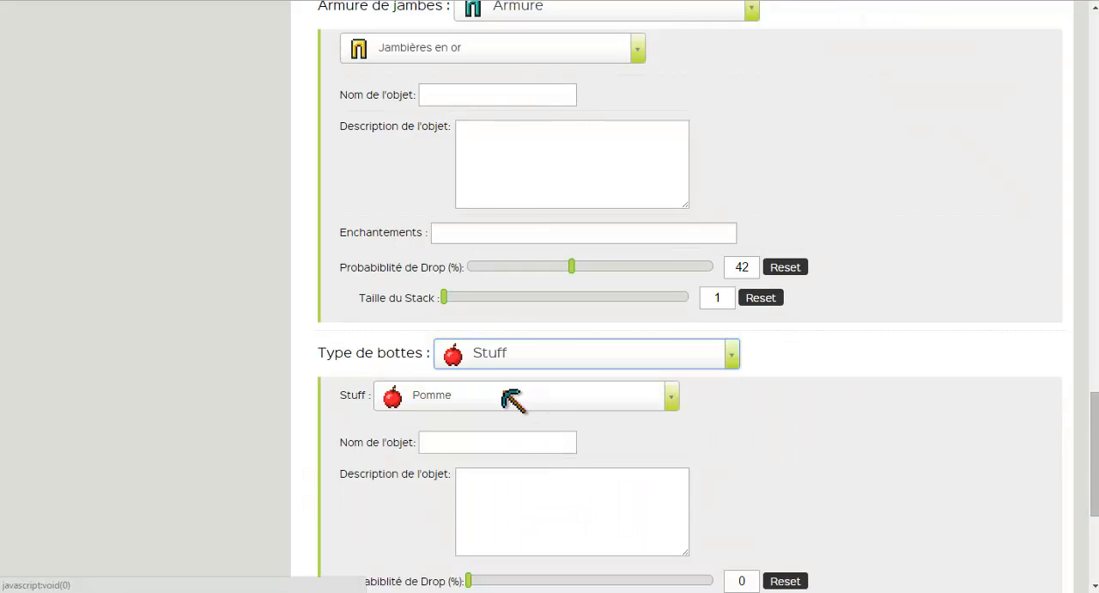
left_click(515, 397)
scroll(481, 284, "down", 2)
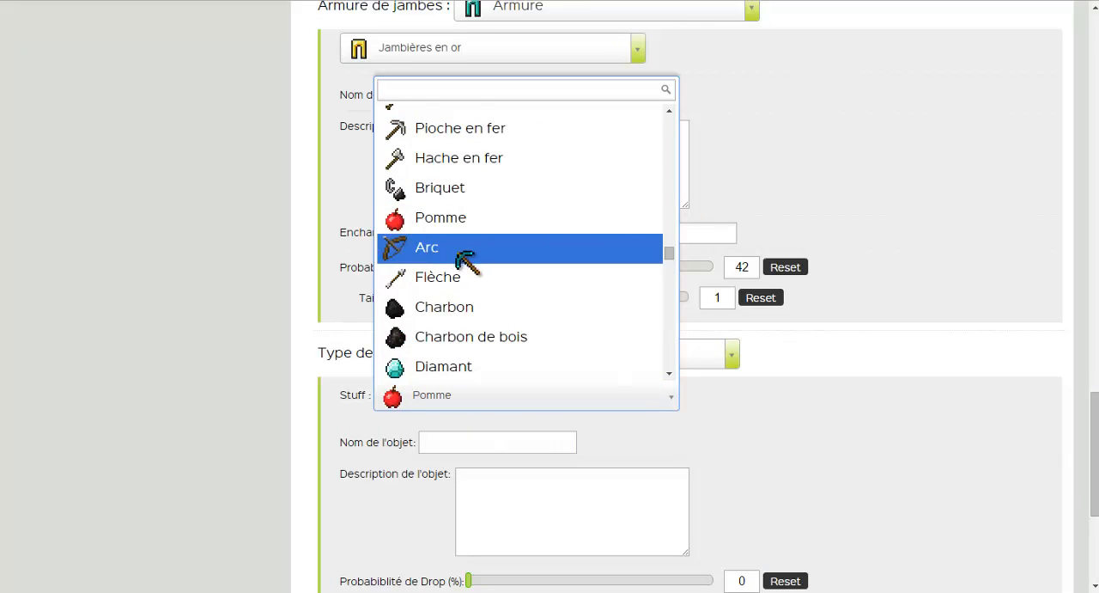
scroll(468, 258, "down", 2)
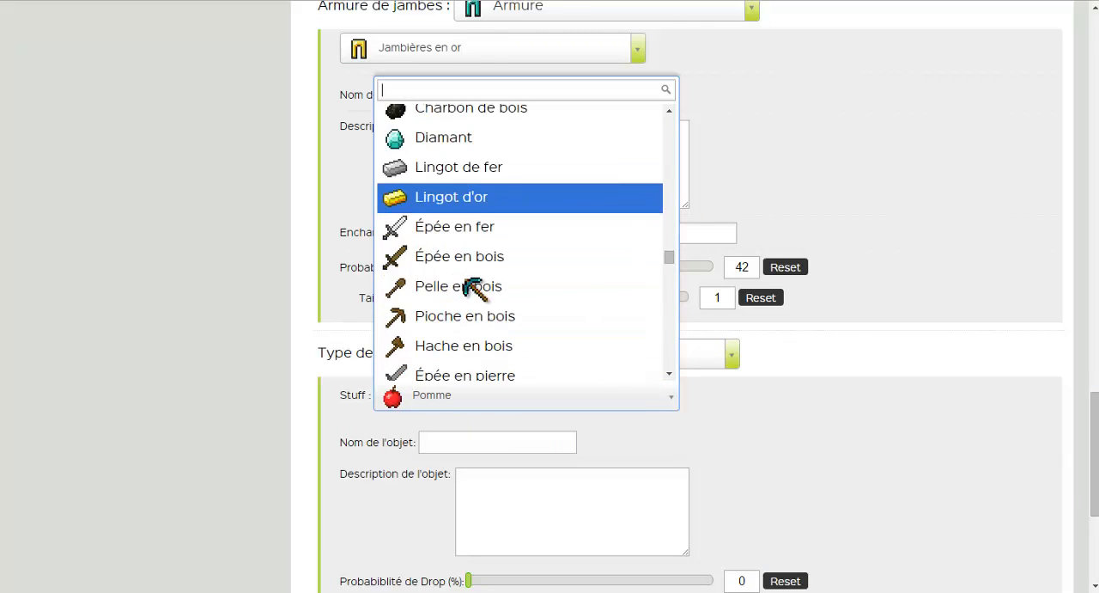
left_click(434, 147)
Set the drop probability of the Diamant item in the boots slot to 100 %.
scroll(458, 283, "down", 2)
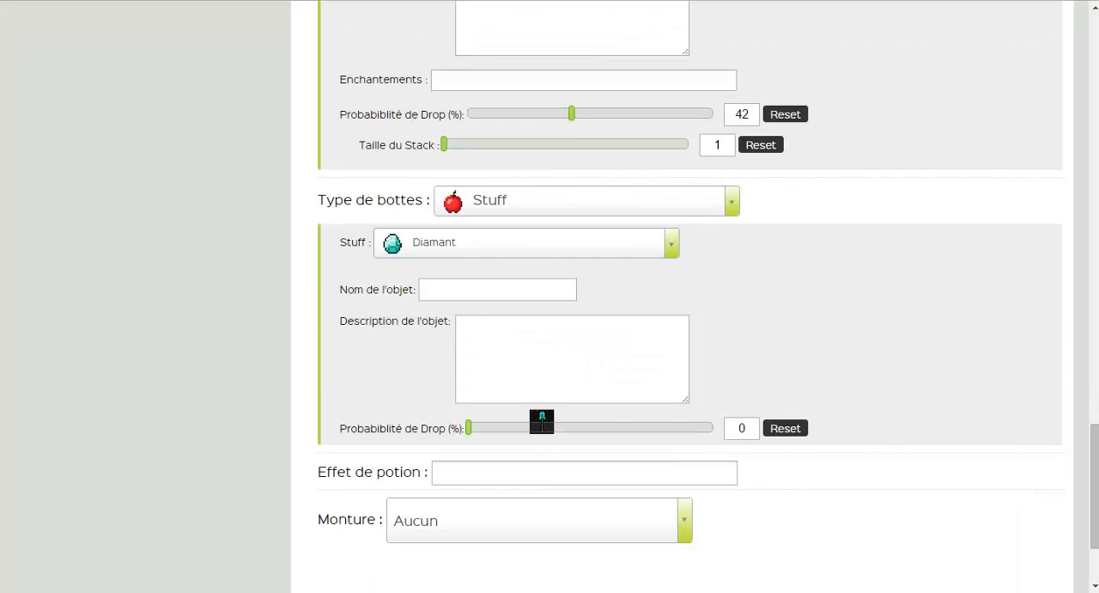
left_click(681, 428)
left_click_drag(682, 428, 744, 428)
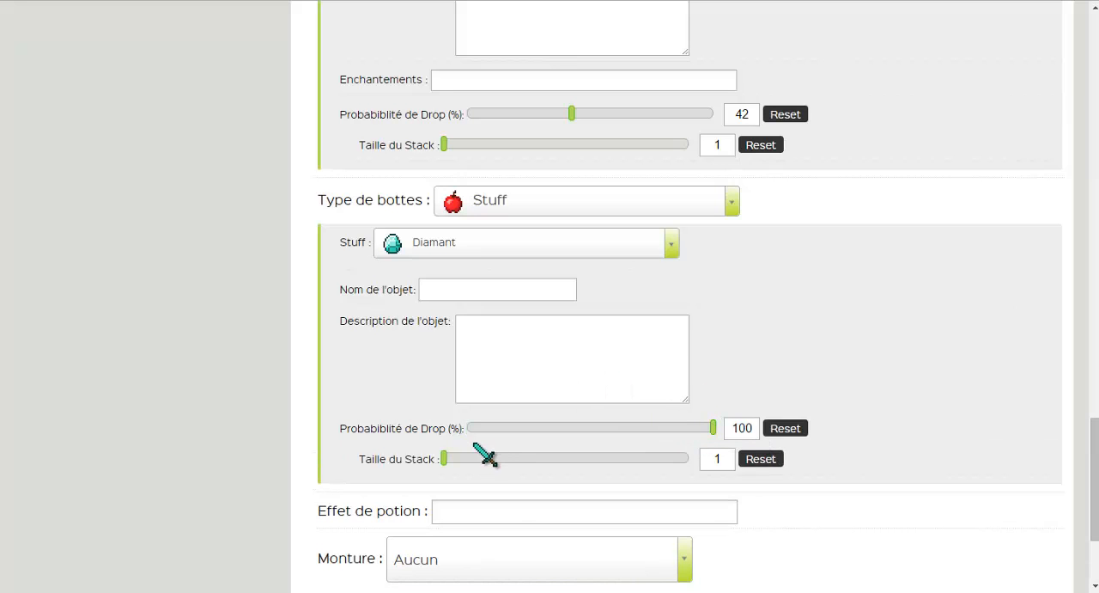
Add the Sauts potion effect to the zombie.
scroll(481, 457, "down", 1)
left_click(516, 434)
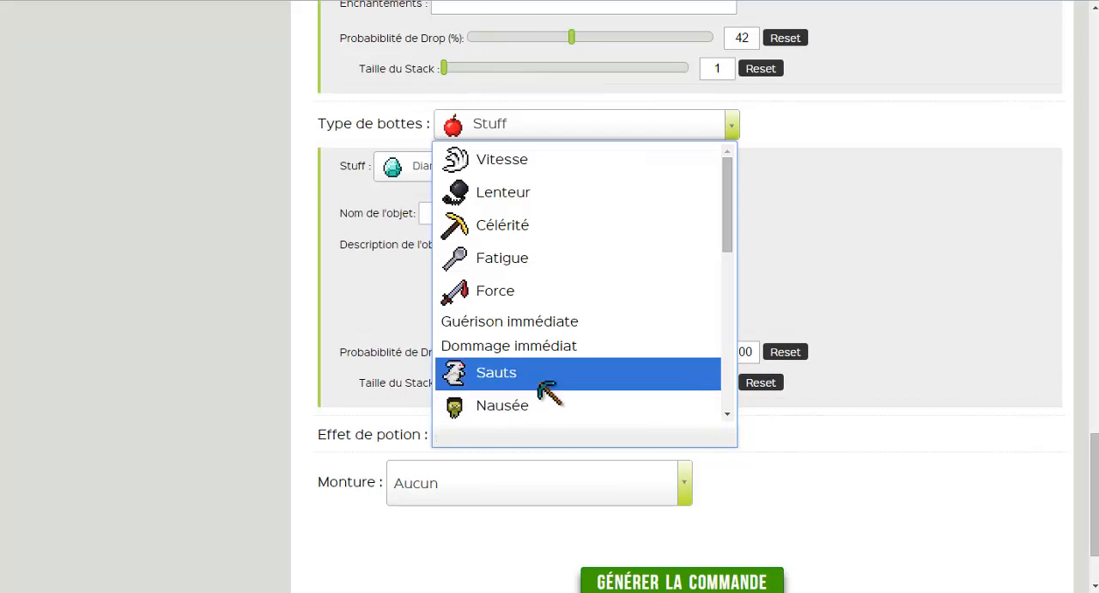
scroll(520, 287, "down", 3)
scroll(541, 292, "down", 5)
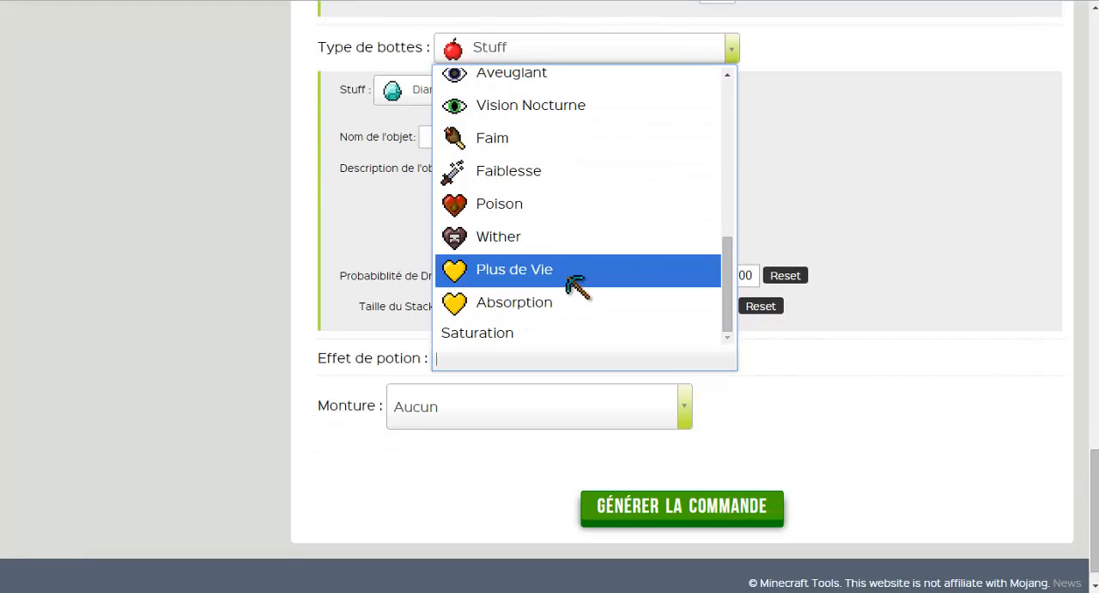
scroll(633, 256, "up", 5)
scroll(622, 258, "up", 5)
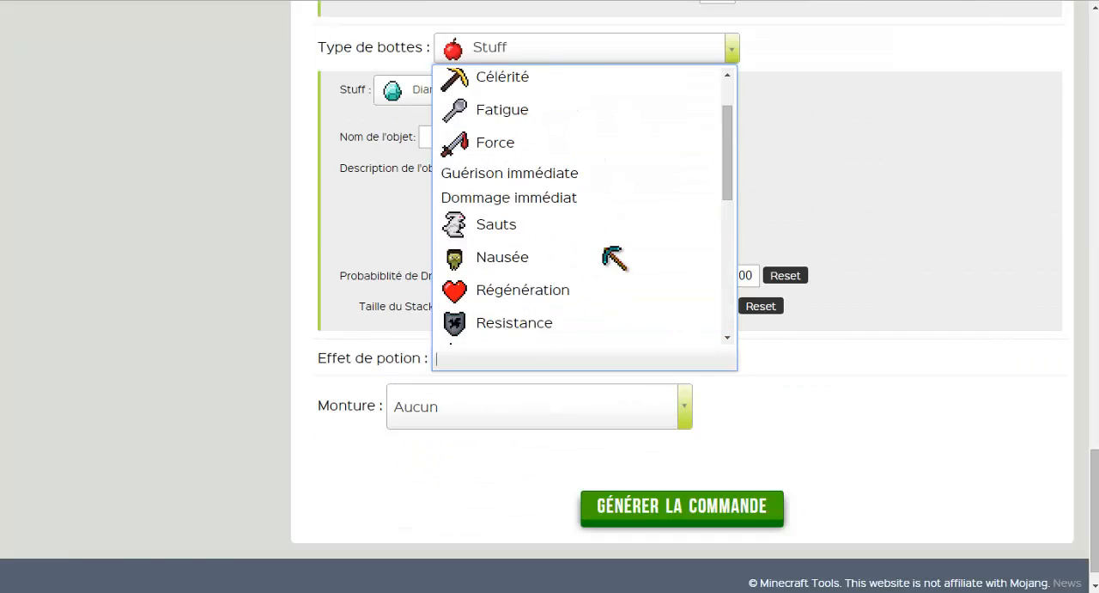
scroll(568, 355, "down", 3)
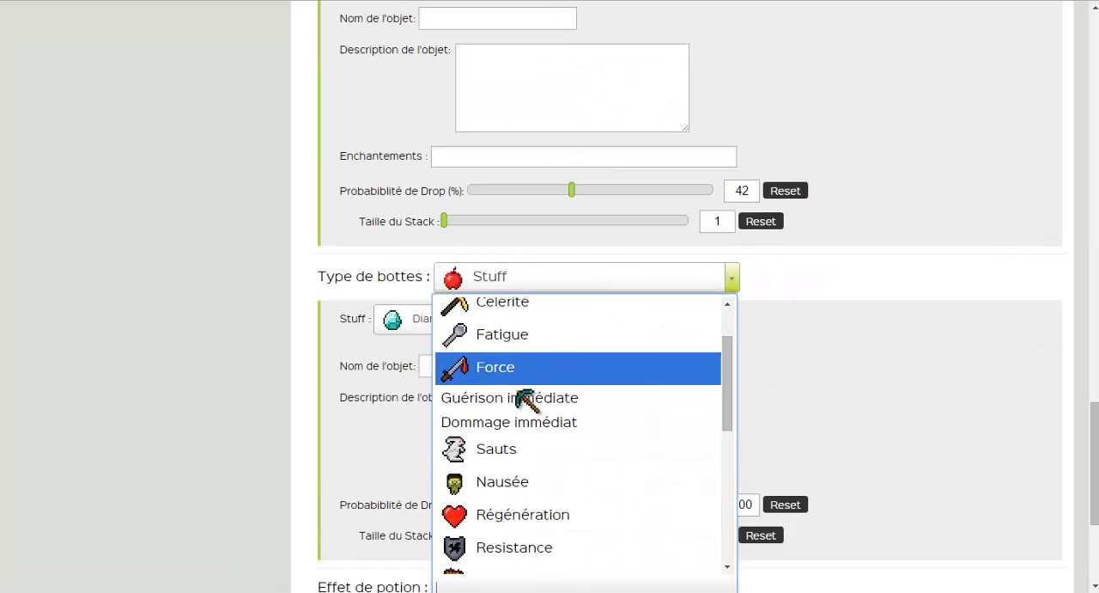
left_click(503, 453)
Set the Sauts effect to level 5 and turn off the display of its particles.
scroll(507, 440, "down", 5)
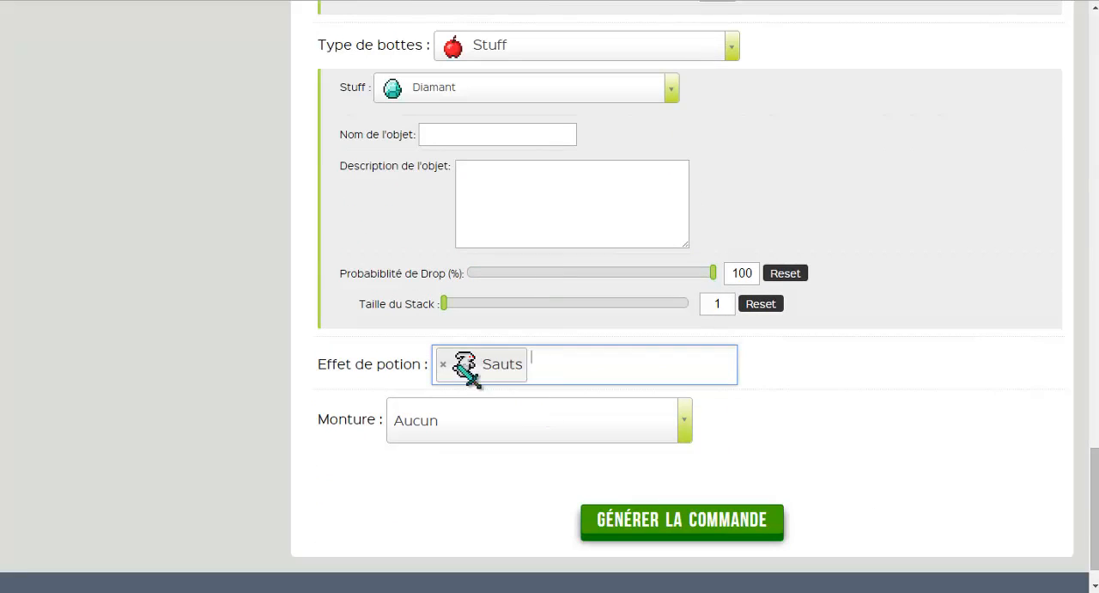
left_click(486, 371)
left_click(378, 432)
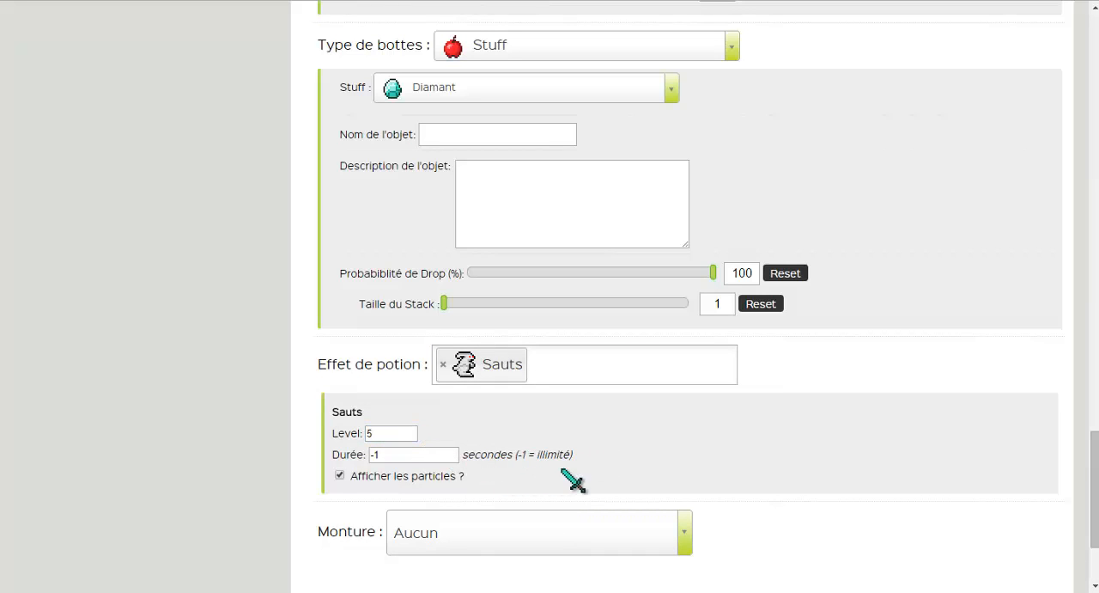
scroll(404, 472, "down", 2)
Look through the mobs offered as Monture for the zombie.
left_click(531, 384)
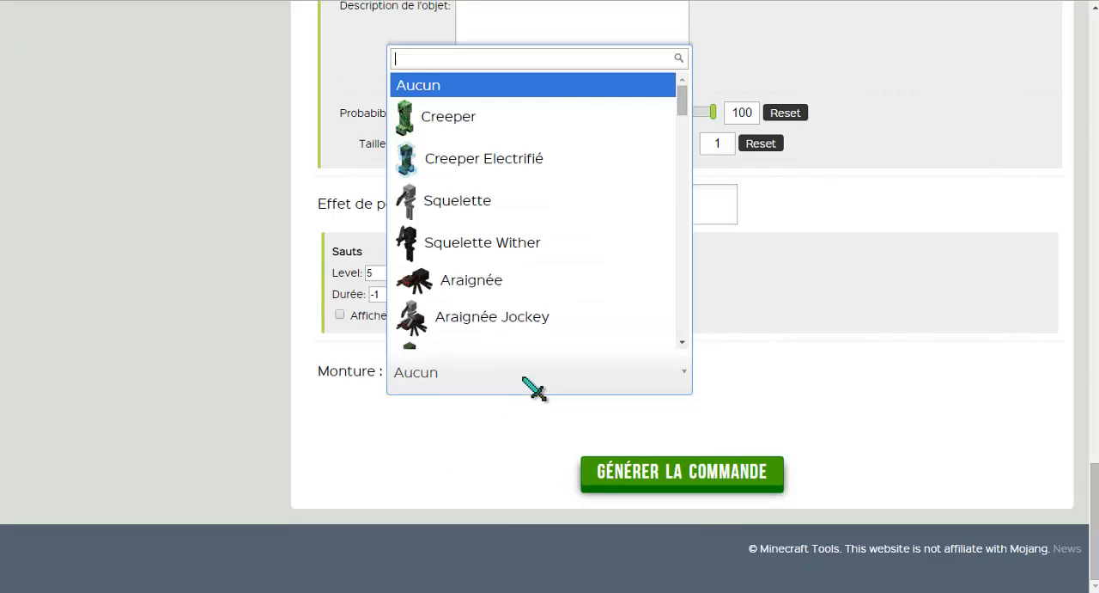
scroll(491, 216, "down", 1)
scroll(494, 197, "down", 3)
scroll(490, 221, "up", 8)
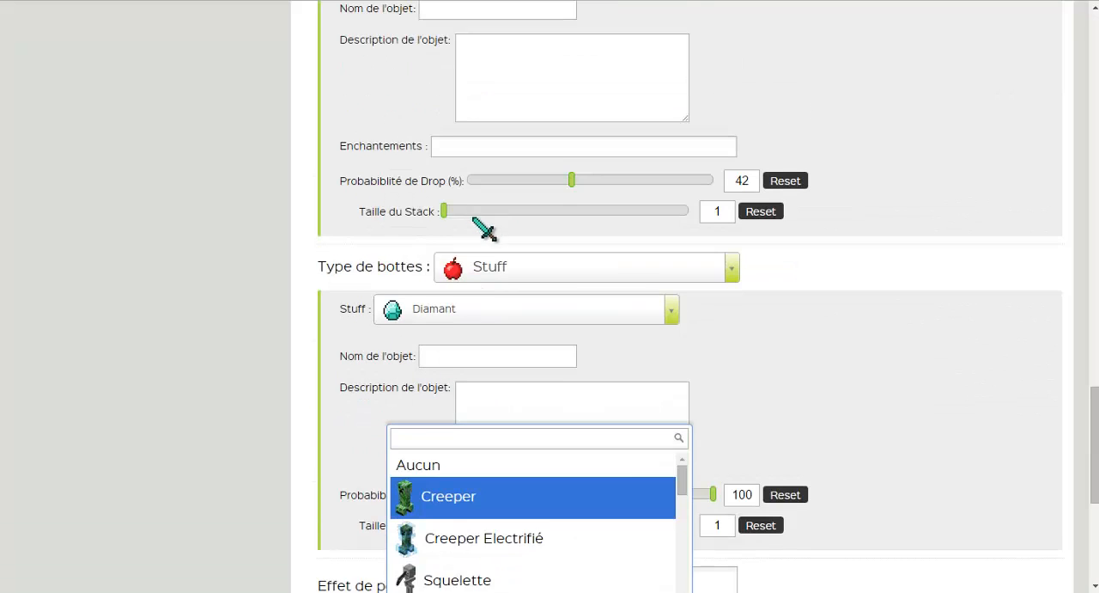
scroll(507, 343, "down", 6)
scroll(510, 366, "down", 6)
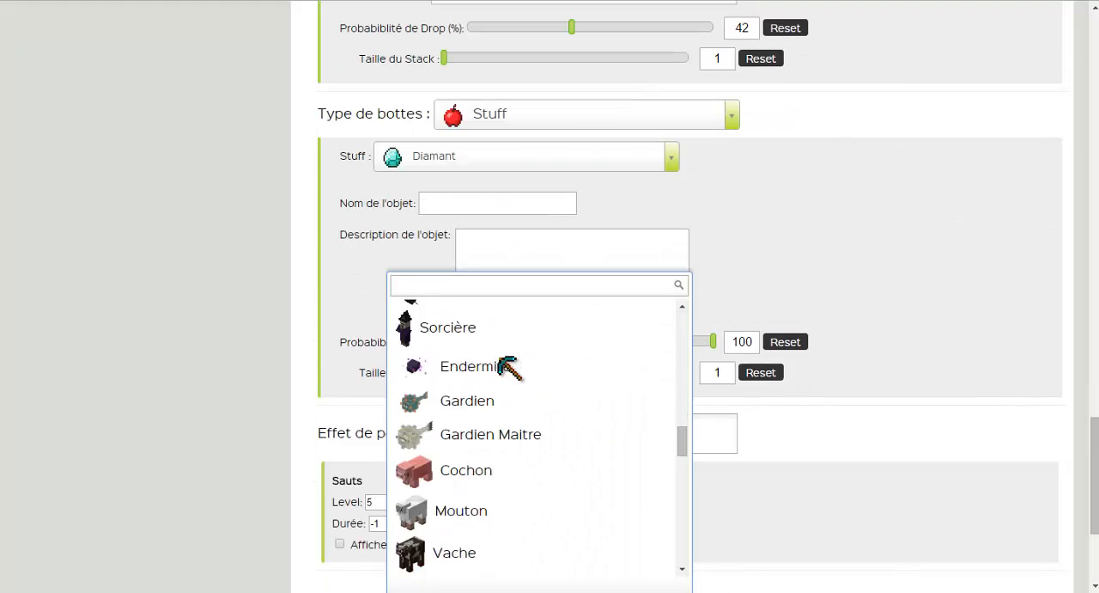
scroll(558, 395, "up", 2)
scroll(876, 407, "down", 1)
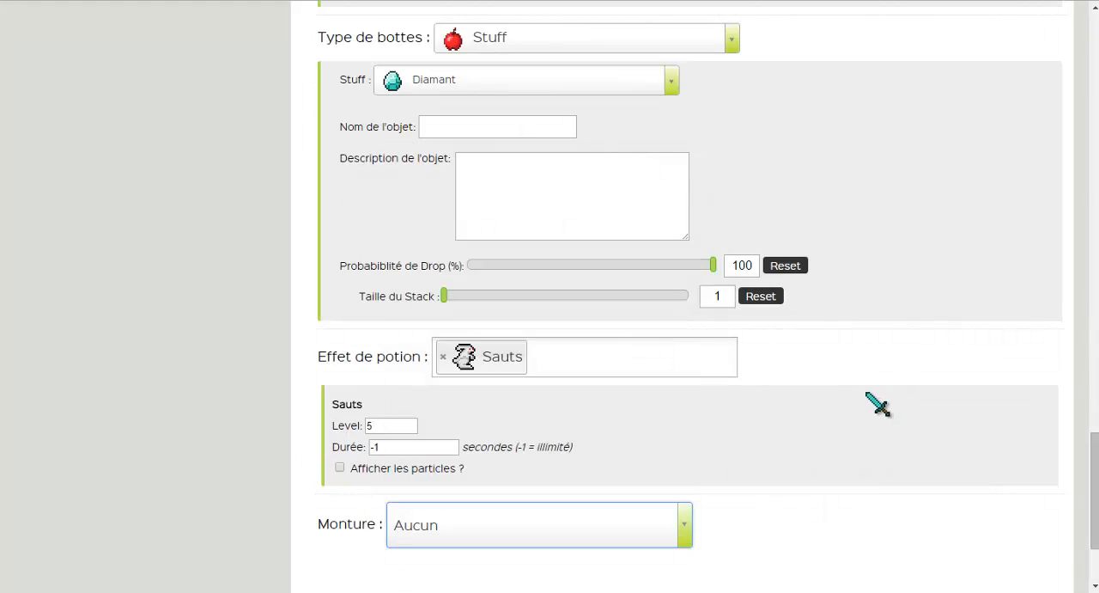
Choose Cochon as the zombie's Monture.
left_click(601, 521)
scroll(541, 433, "down", 3)
scroll(528, 426, "down", 3)
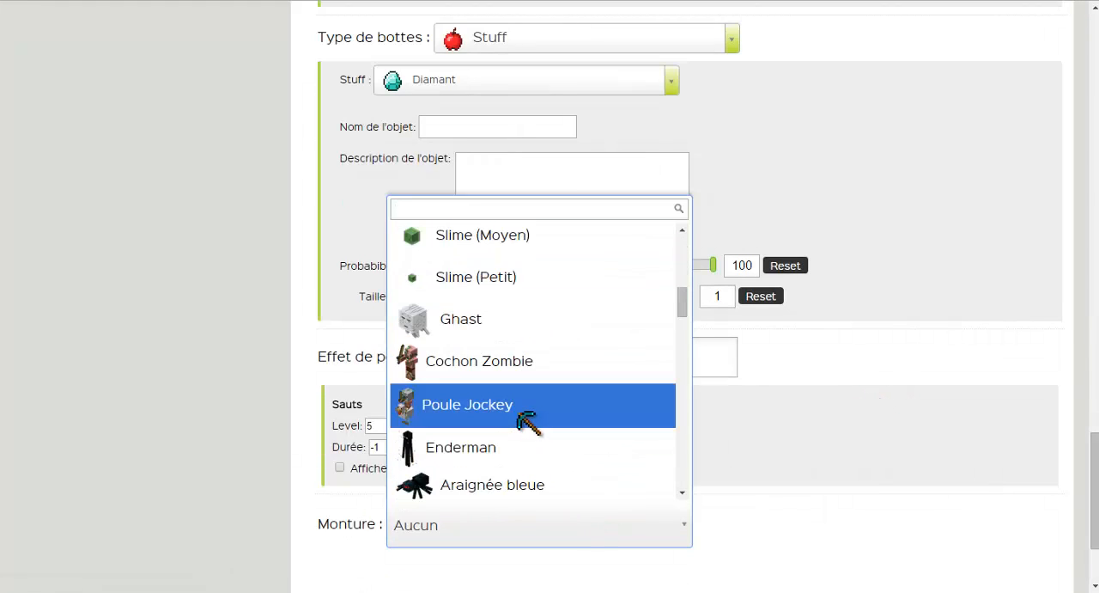
scroll(522, 442, "down", 3)
scroll(496, 287, "down", 5)
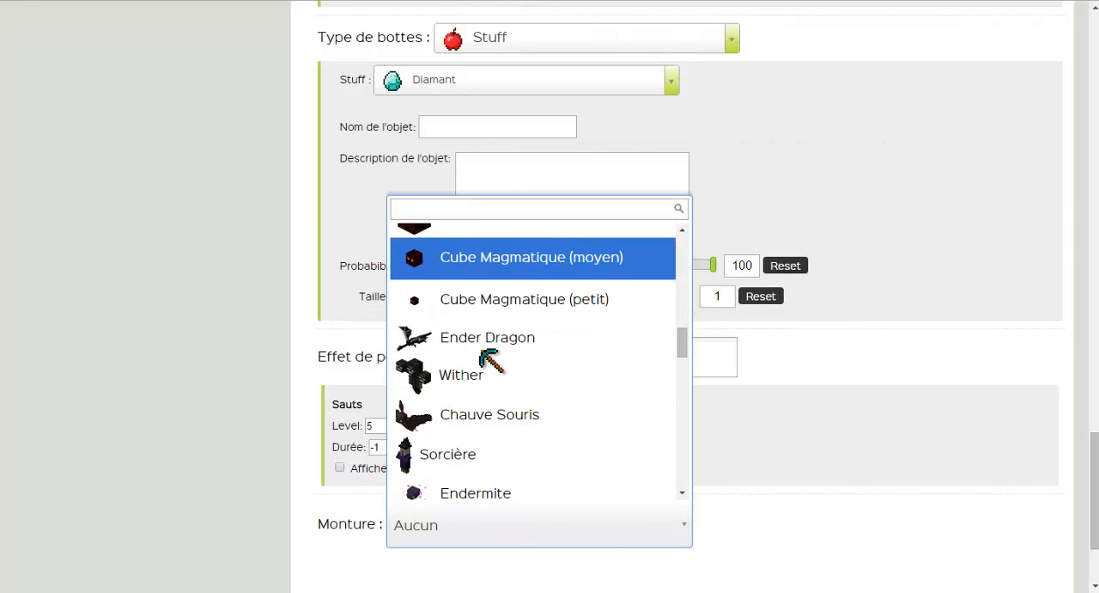
scroll(502, 378, "down", 3)
scroll(502, 382, "down", 2)
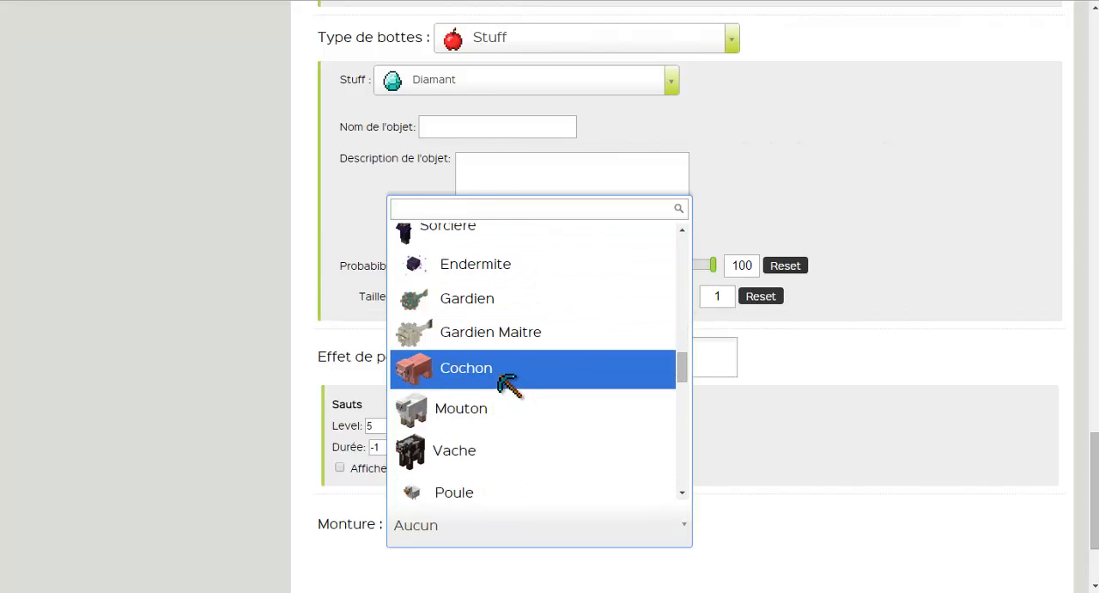
left_click(511, 387)
Generate the /summon command for the configured zombie and bring the result into view.
scroll(519, 391, "down", 3)
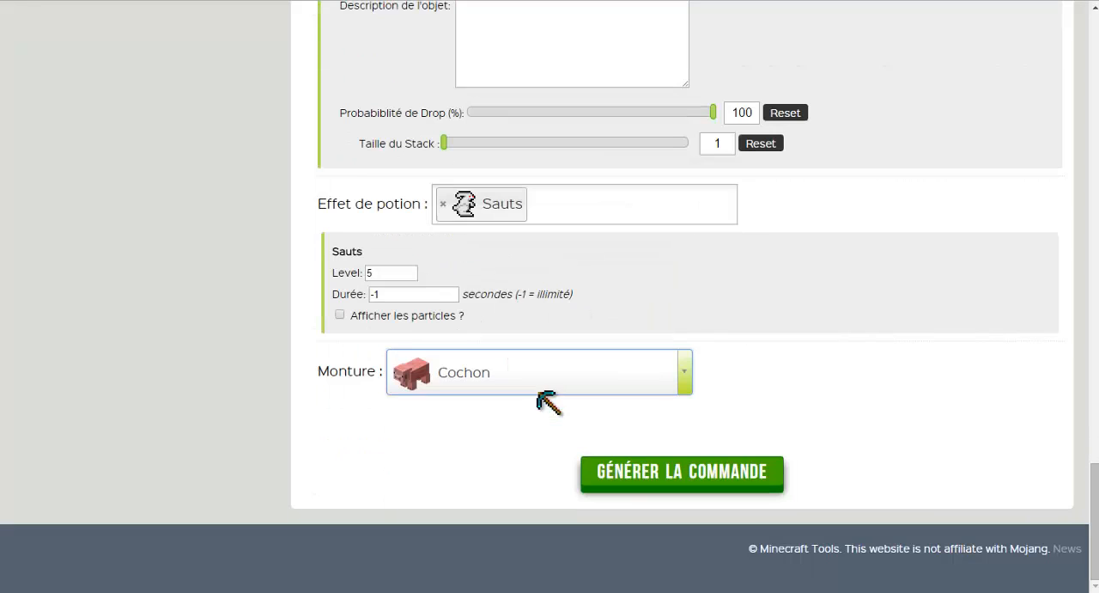
left_click(687, 480)
scroll(698, 516, "down", 2)
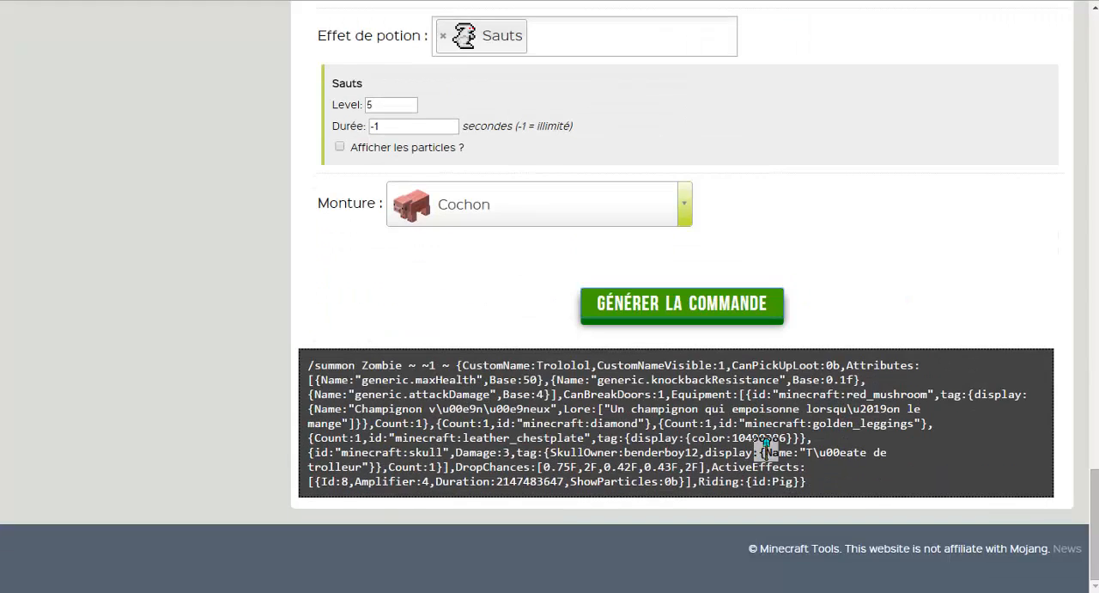
Select the entire generated /summon Zombie command and copy it to the clipboard.
left_click_drag(832, 476, 284, 337)
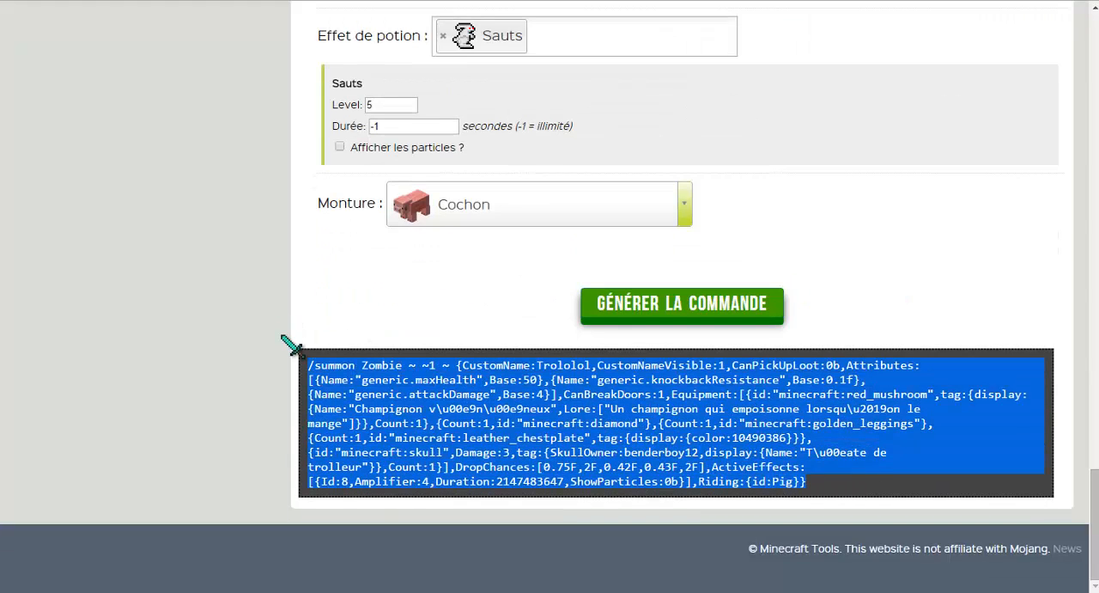
left_click(811, 450)
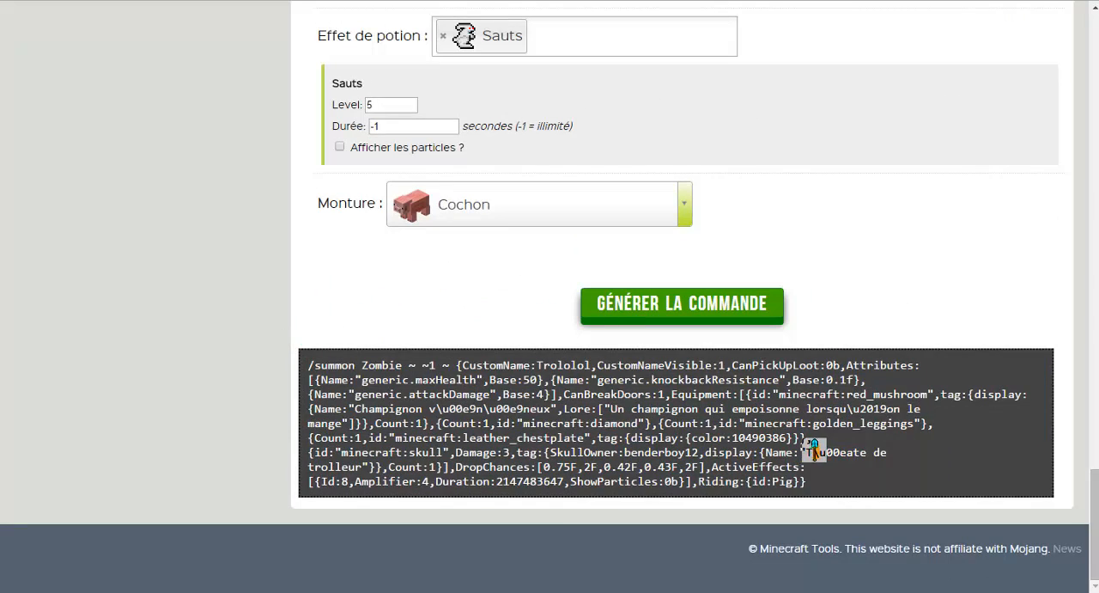
double_click(837, 450)
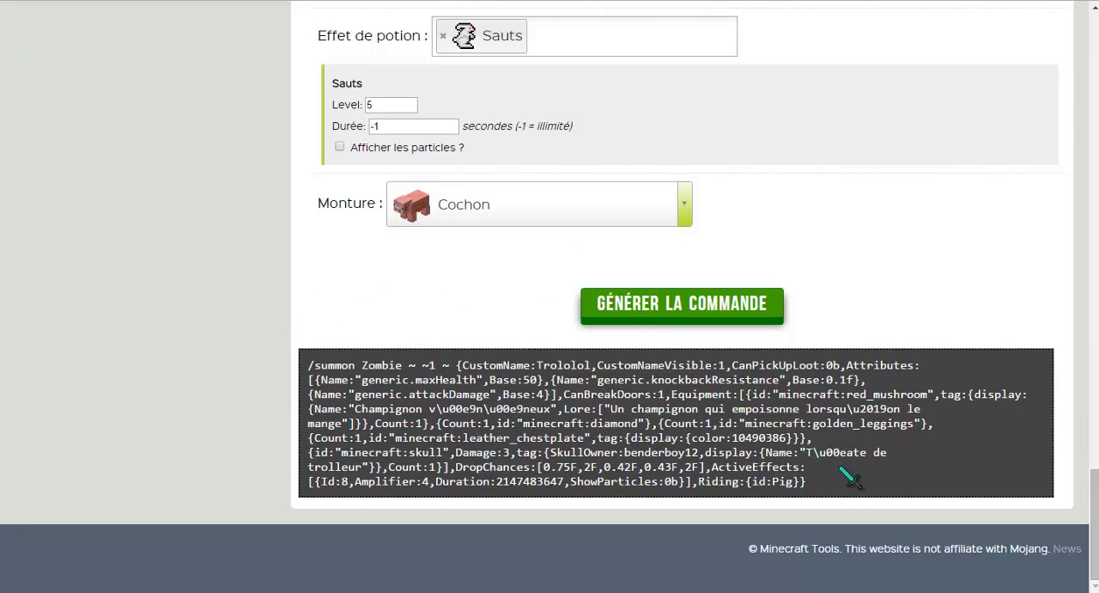
left_click_drag(807, 471, 315, 346)
right_click(670, 444)
left_click(695, 457)
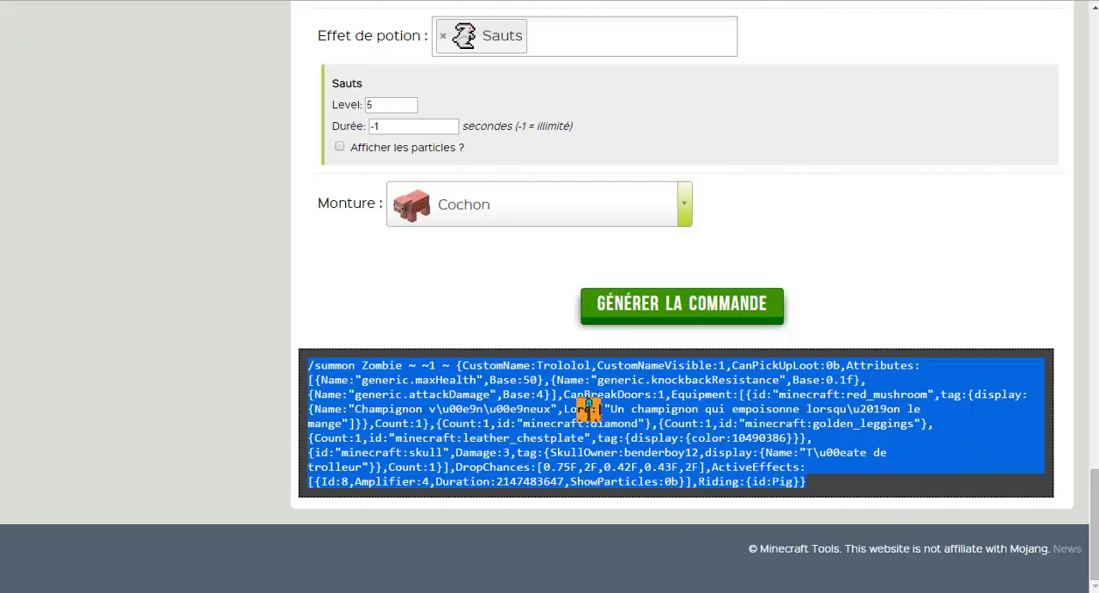
left_click(441, 316)
scroll(524, 284, "up", 3)
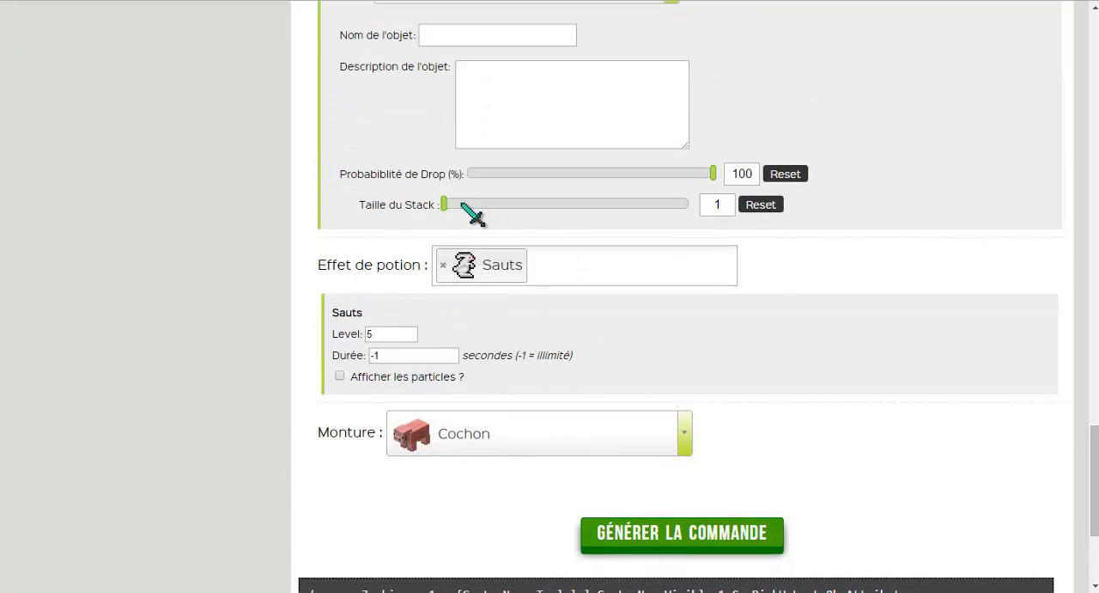
scroll(466, 216, "down", 1)
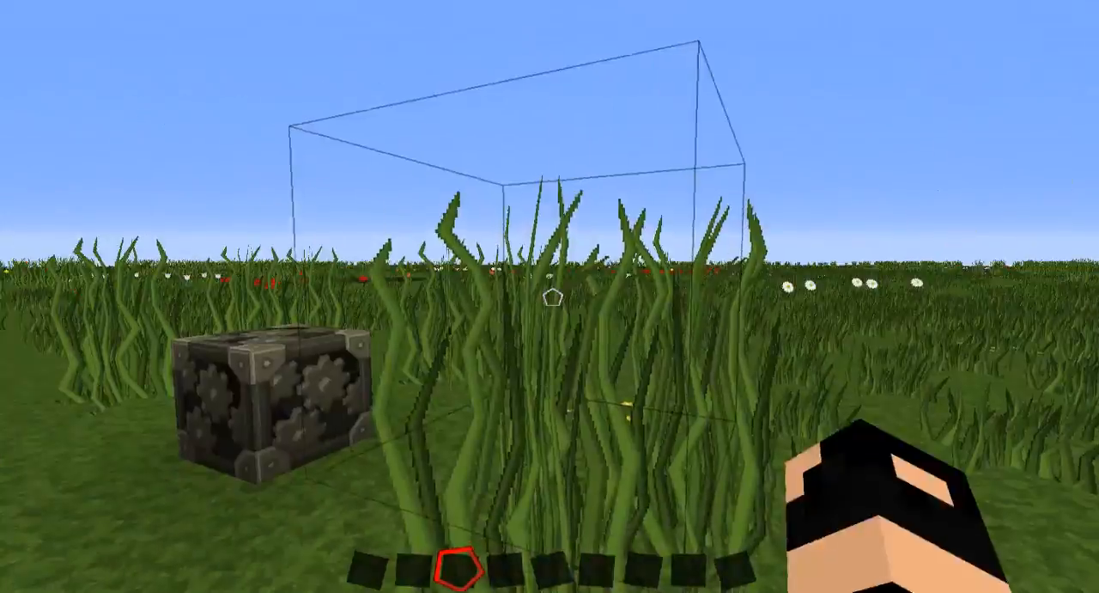
Switch to Minecraft and set the copied /summon command as the command of the command block on the grass.
left_click(553, 297)
left_click(552, 297)
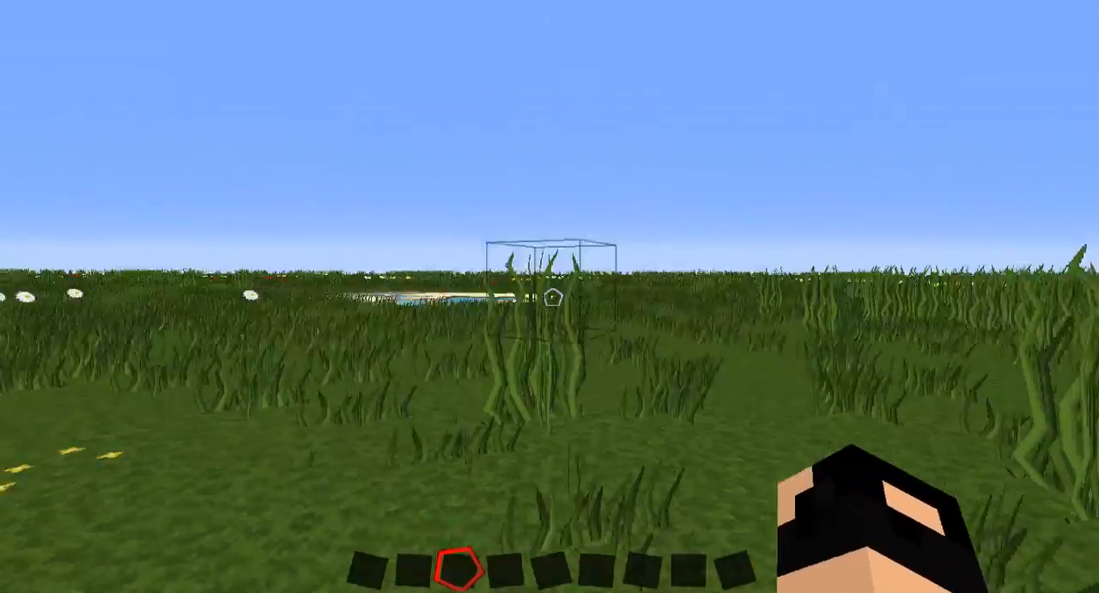
left_click(552, 297)
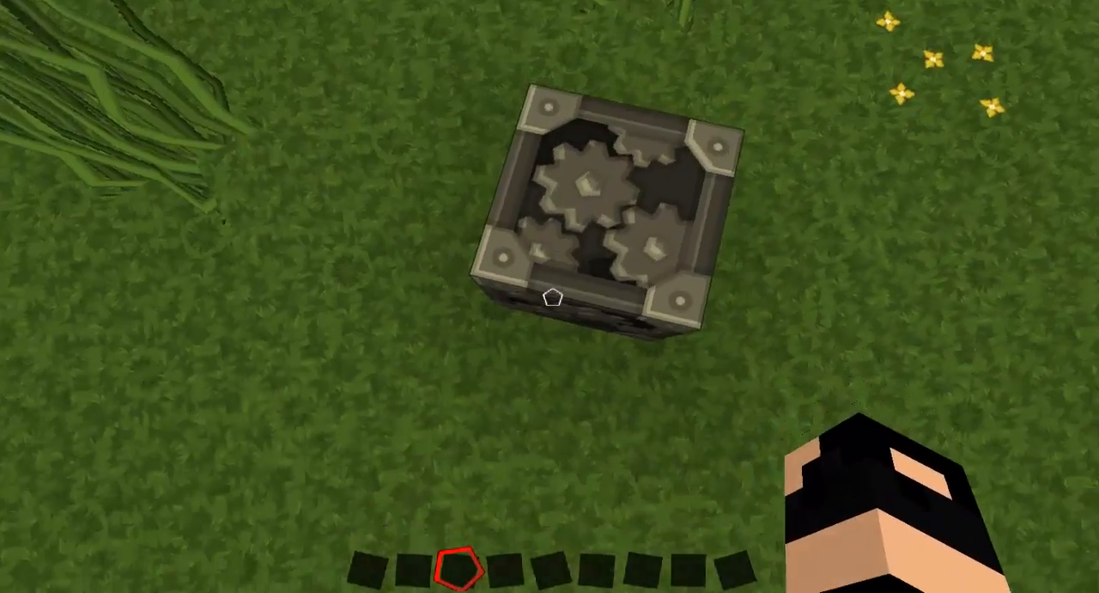
right_click(552, 297)
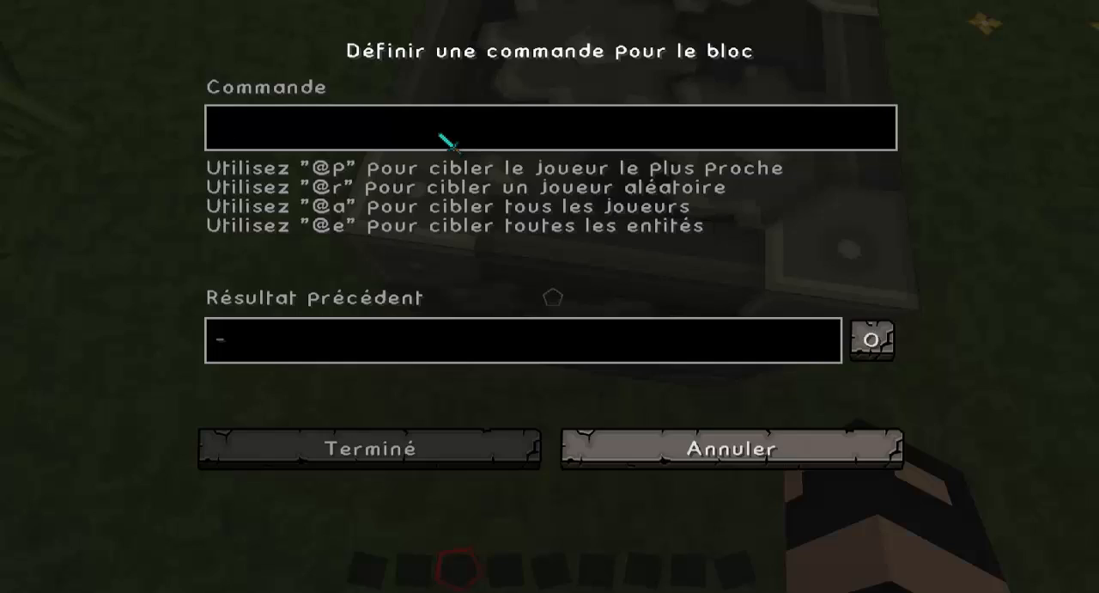
key("ctrl+v")
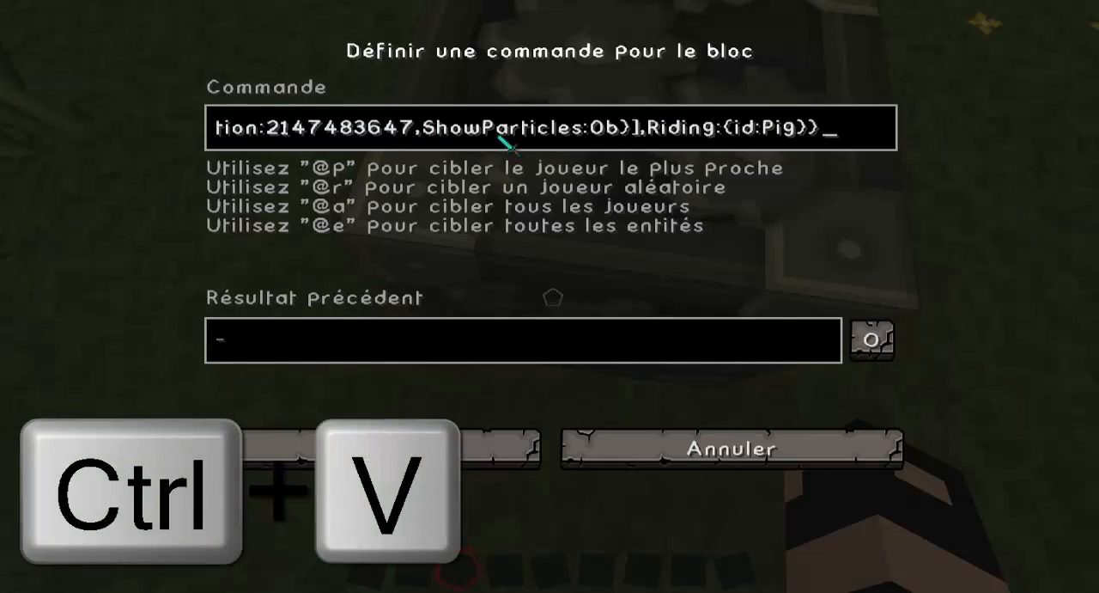
key("Return")
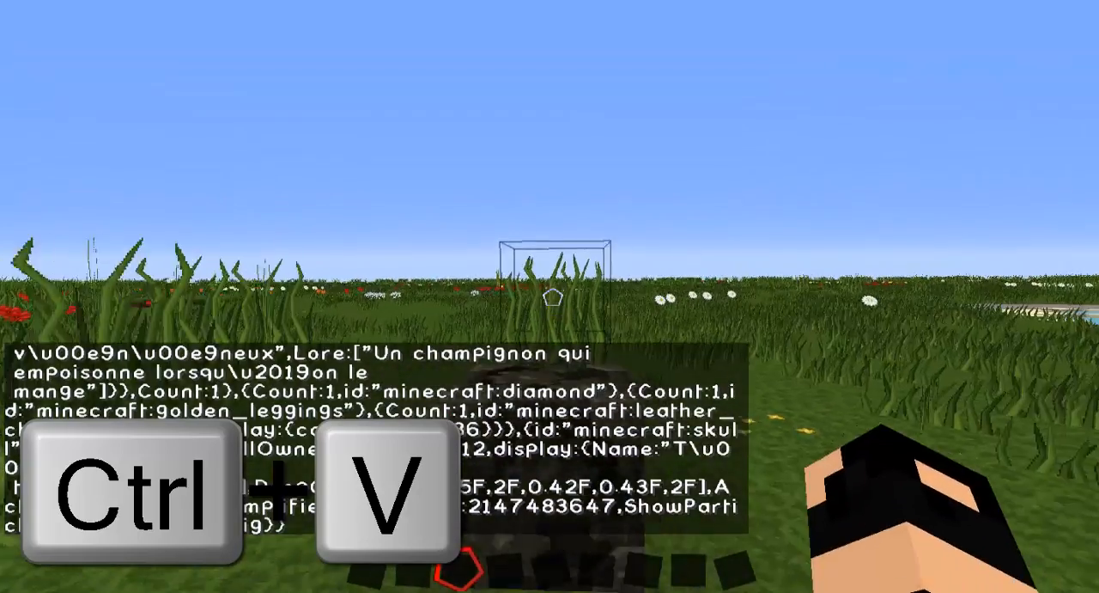
Take a button from the Redstone items, attach it to the command block and activate it to summon the zombie.
key("e")
left_click(503, 151)
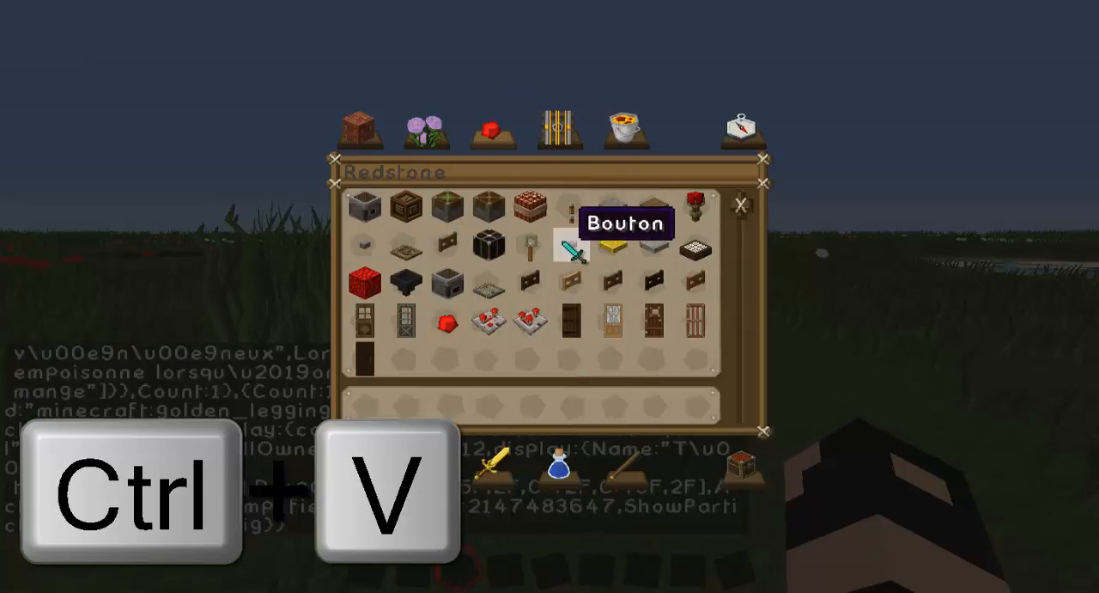
key("e")
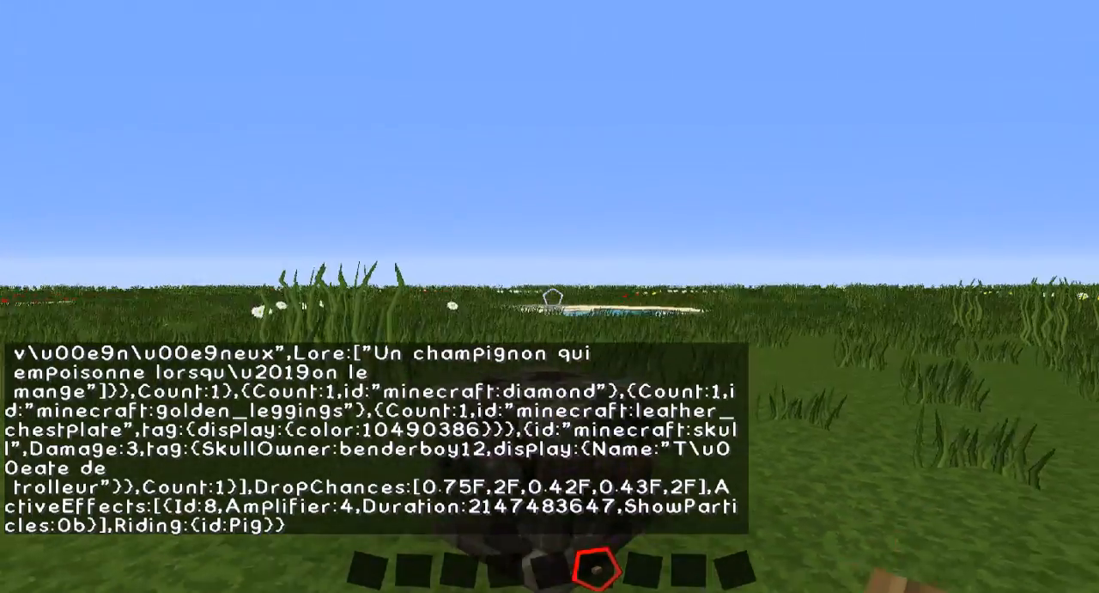
right_click(553, 297)
scroll(553, 297, "down", 1)
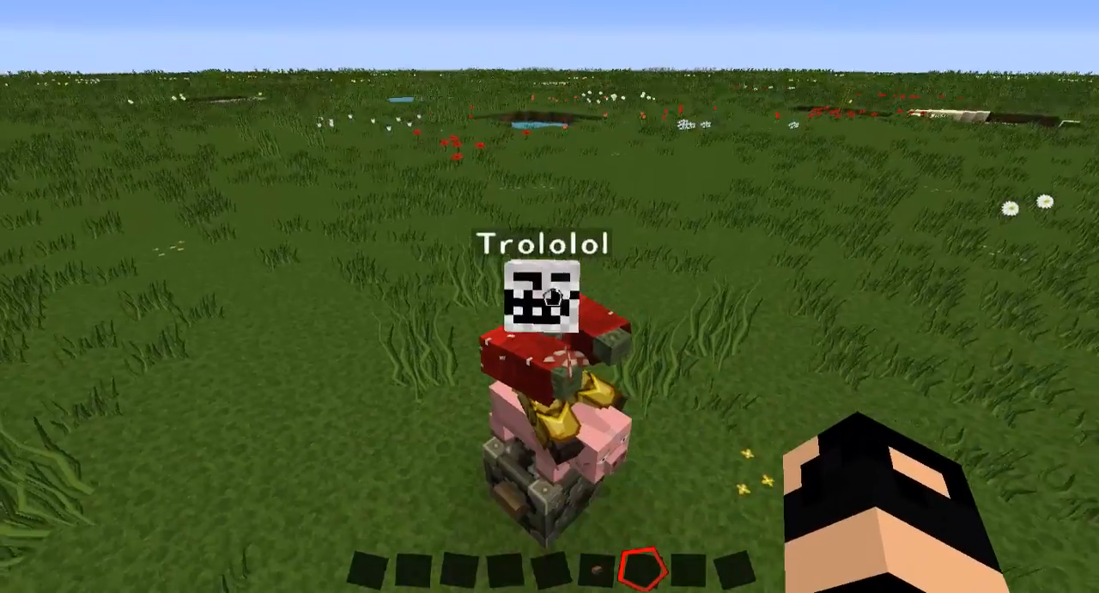
Examine the summoned Trololol zombie and its pig mount from several sides, checking its head, armour and held item.
key("d")
key("shift")
key("w")
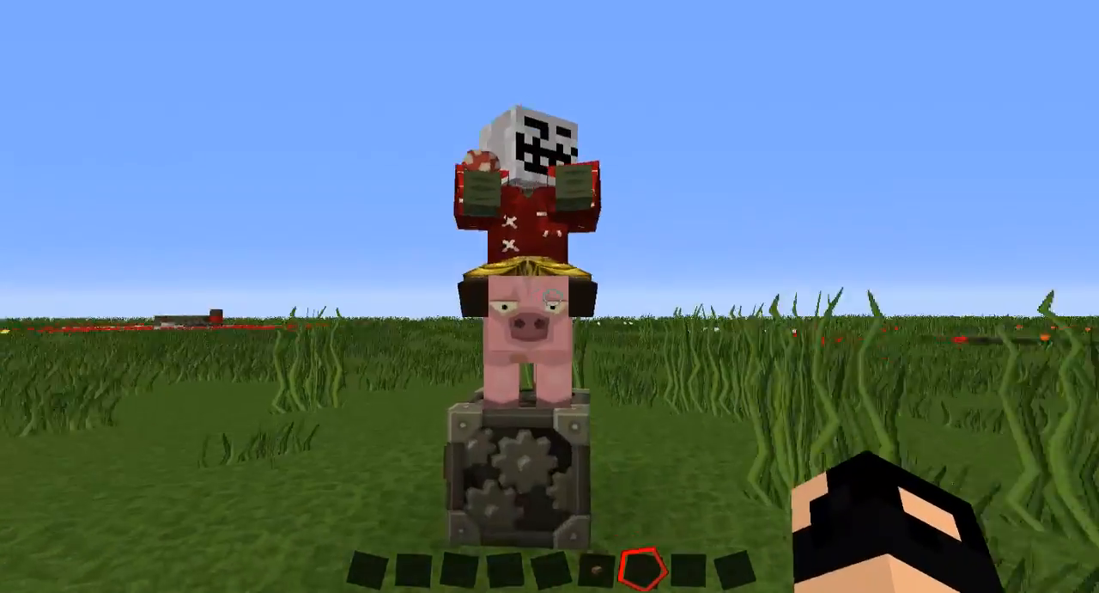
key("e")
key("e")
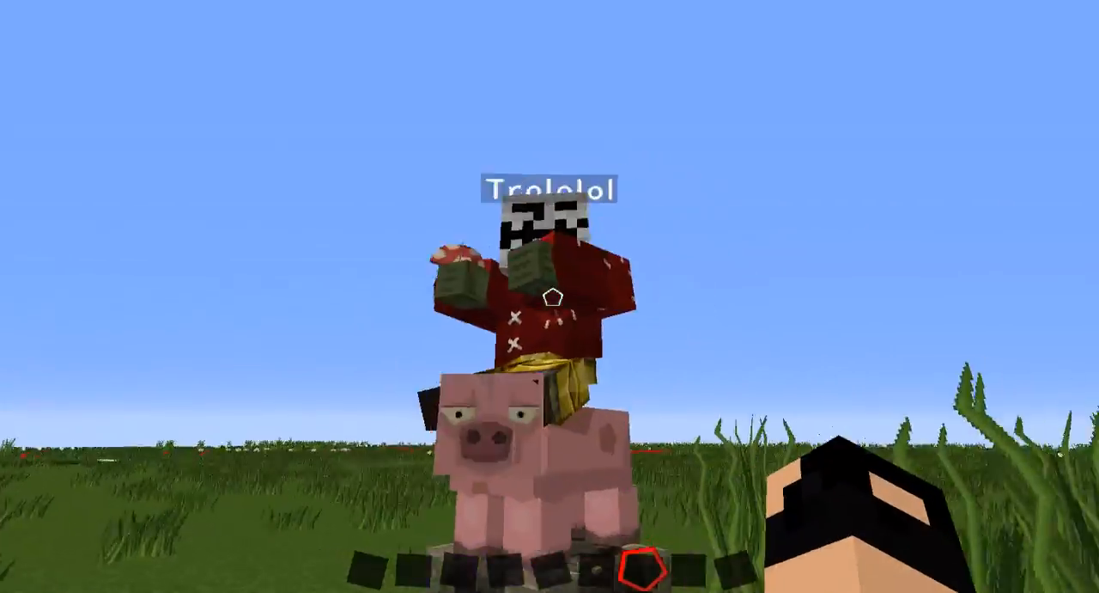
key("d")
key("space")
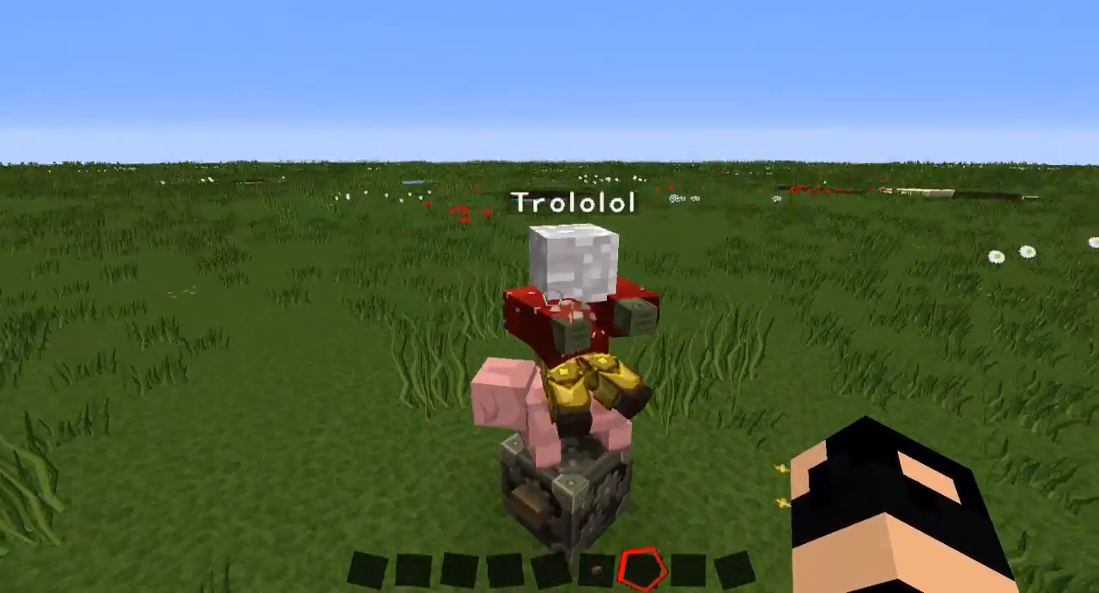
Take a diamond sword from the Combat items into the hotbar and equip it.
key("e")
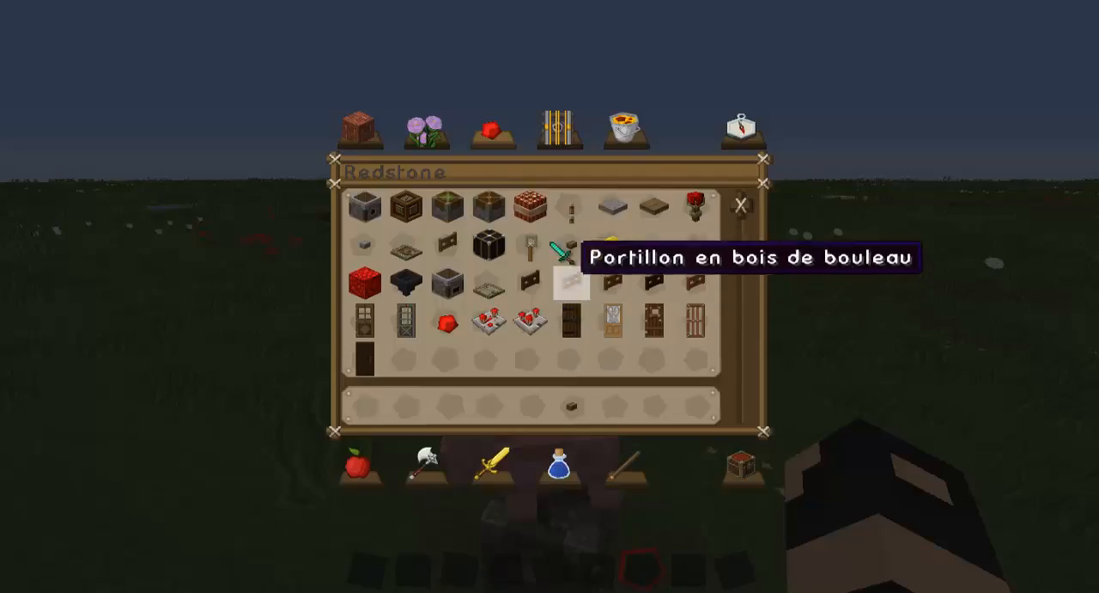
left_click(496, 463)
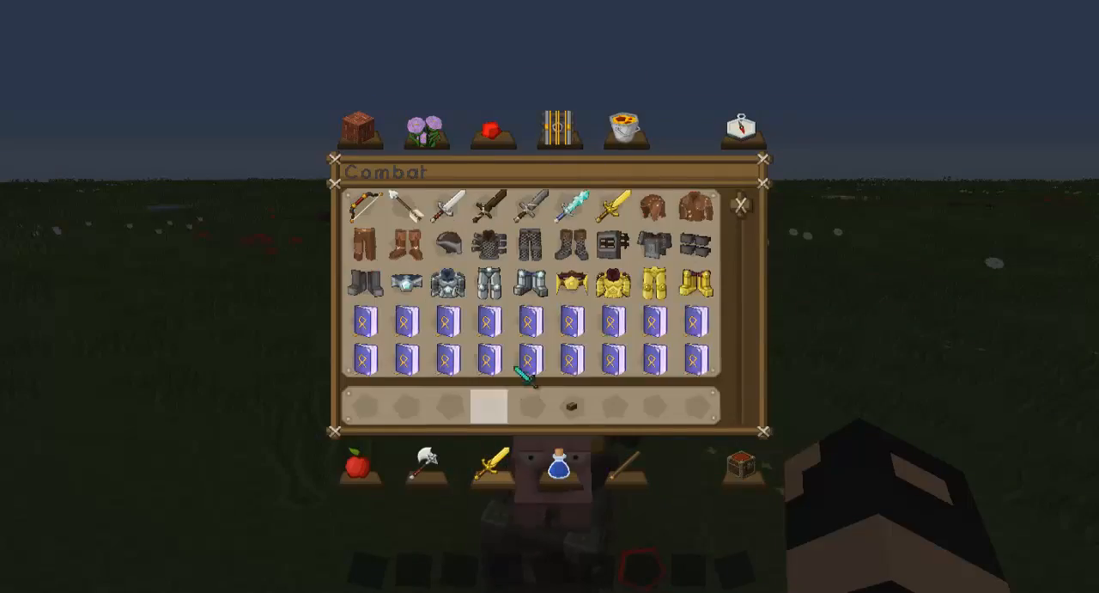
left_click(571, 206)
left_click(491, 406)
key("e")
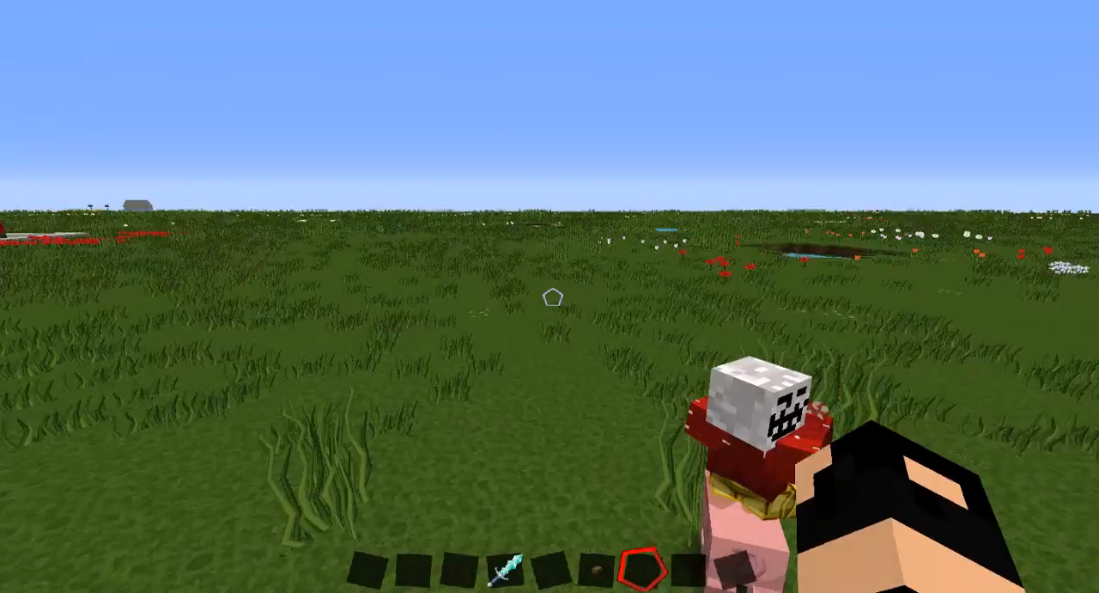
scroll(550, 297, "up", 3)
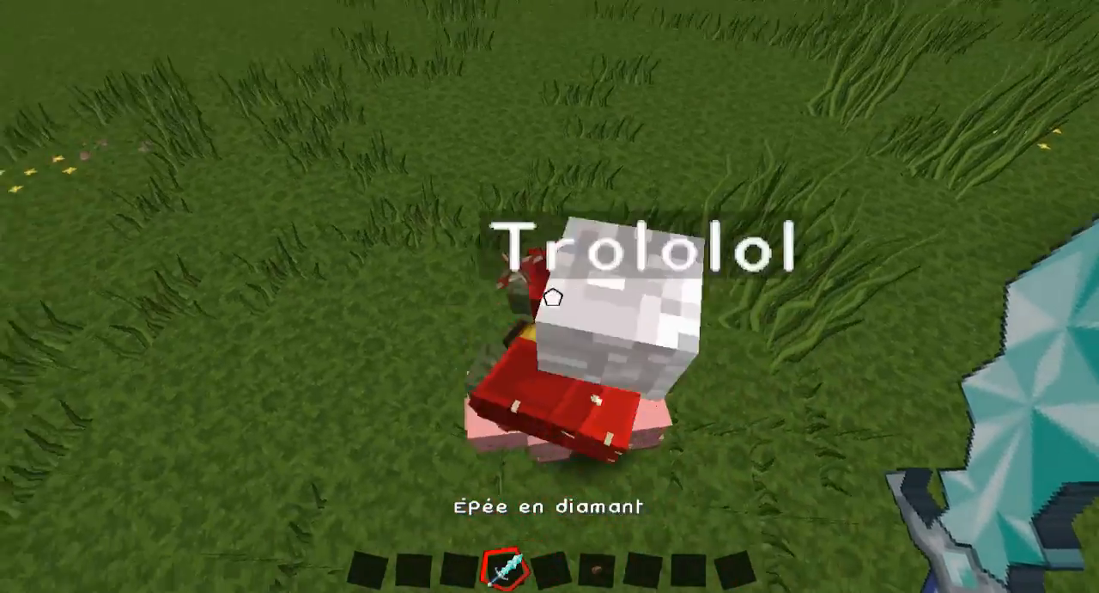
Step back from the zombie and change the game mode to survival with a chat command.
key("s")
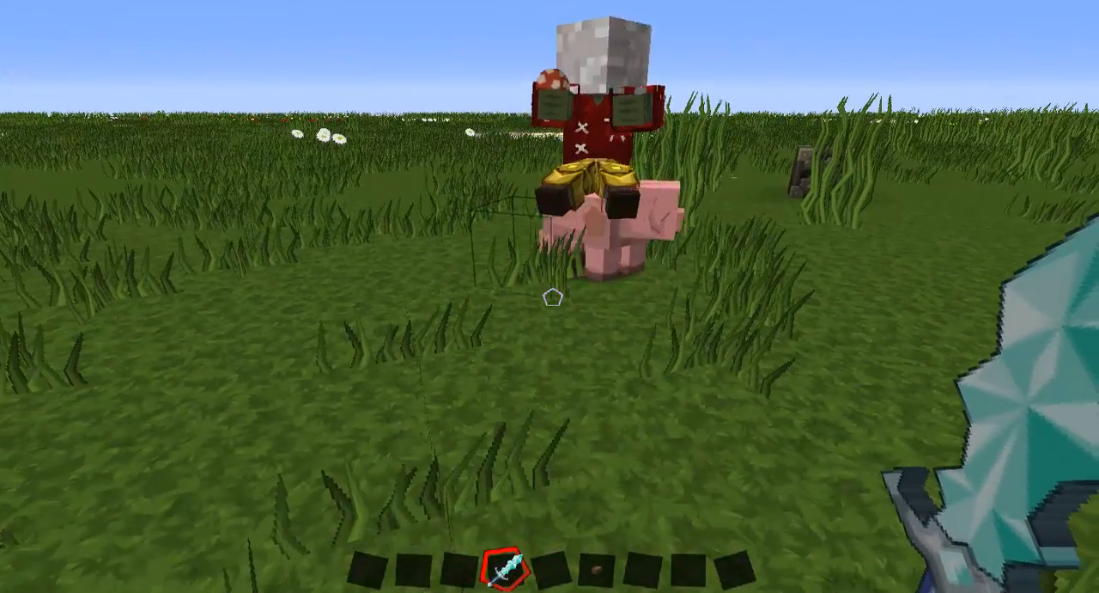
key("slash")
type("9am")
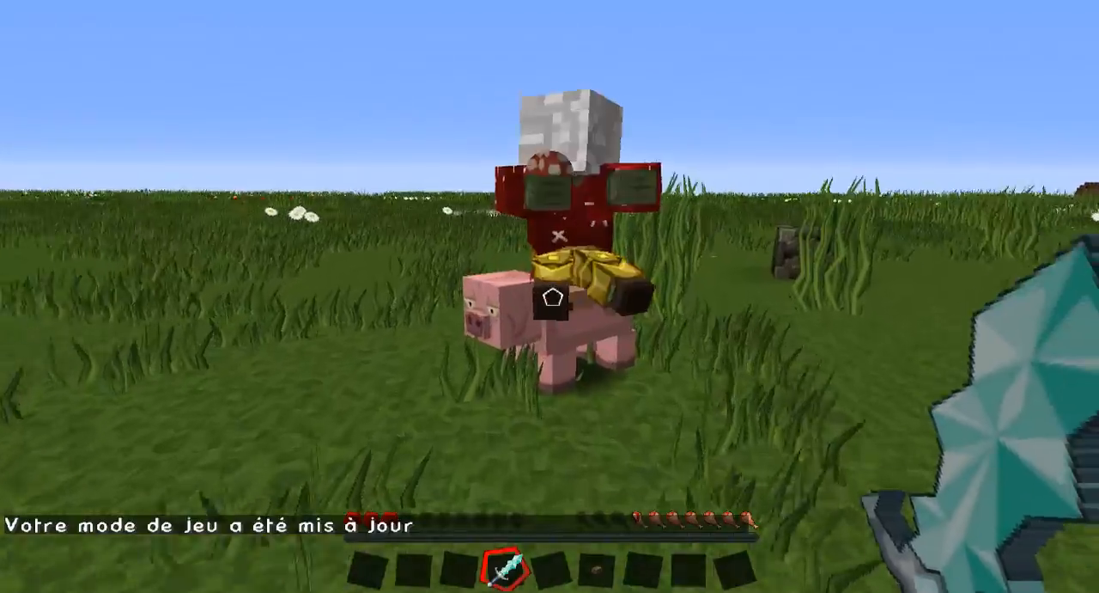
Kill the zombie's pig mount with the diamond sword.
left_click(553, 297)
left_click(552, 297)
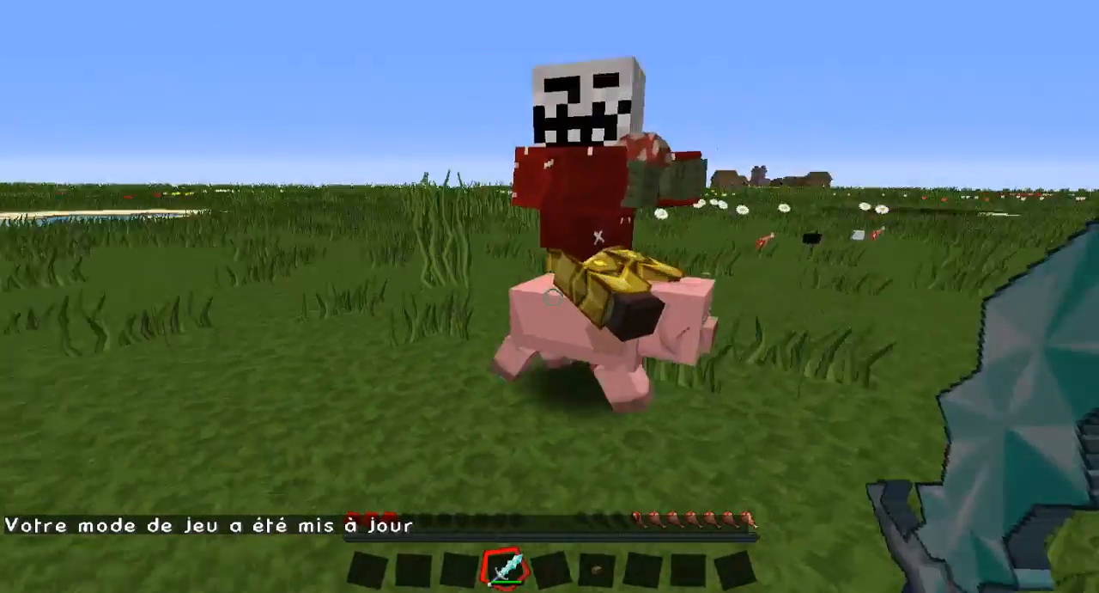
left_click(552, 297)
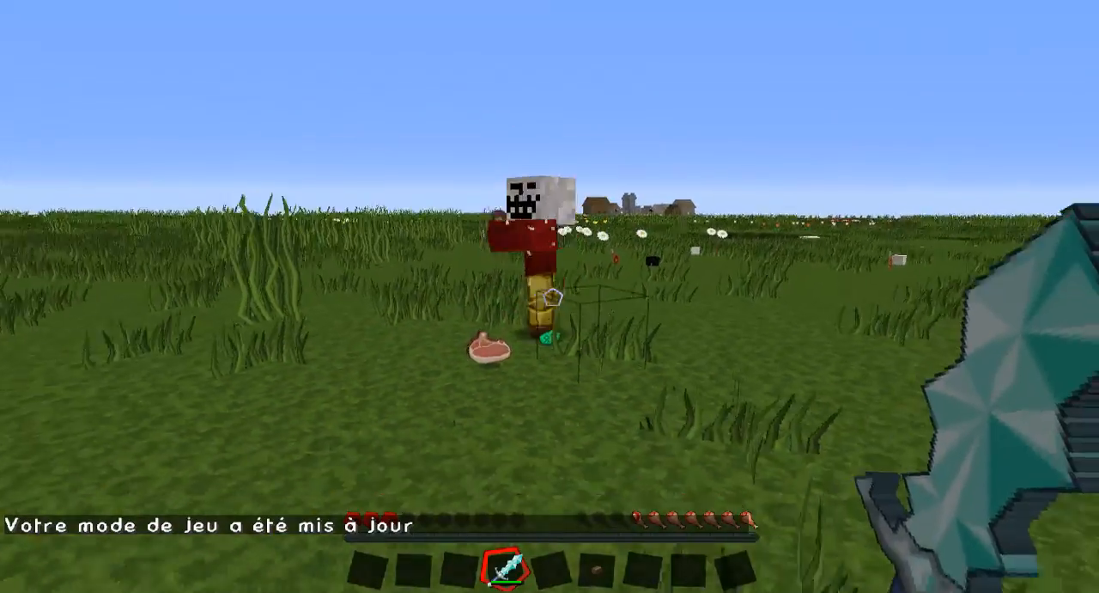
key("s")
key("w")
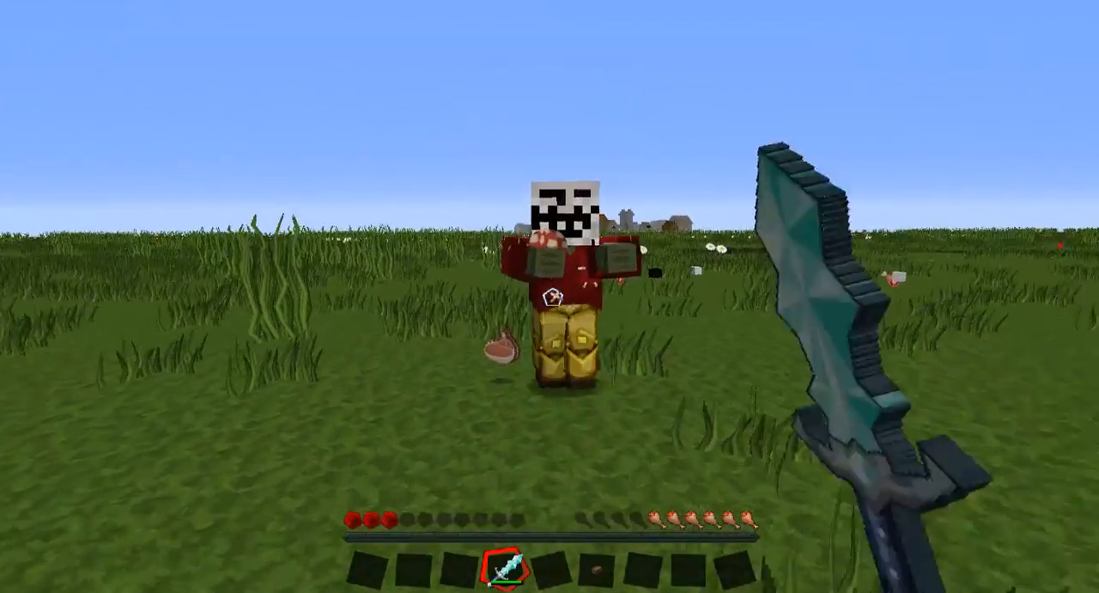
Fight the dismounted Trololol zombie with the diamond sword until it dies and drops its equipment.
left_click(553, 297)
left_click(552, 297)
left_click(552, 297)
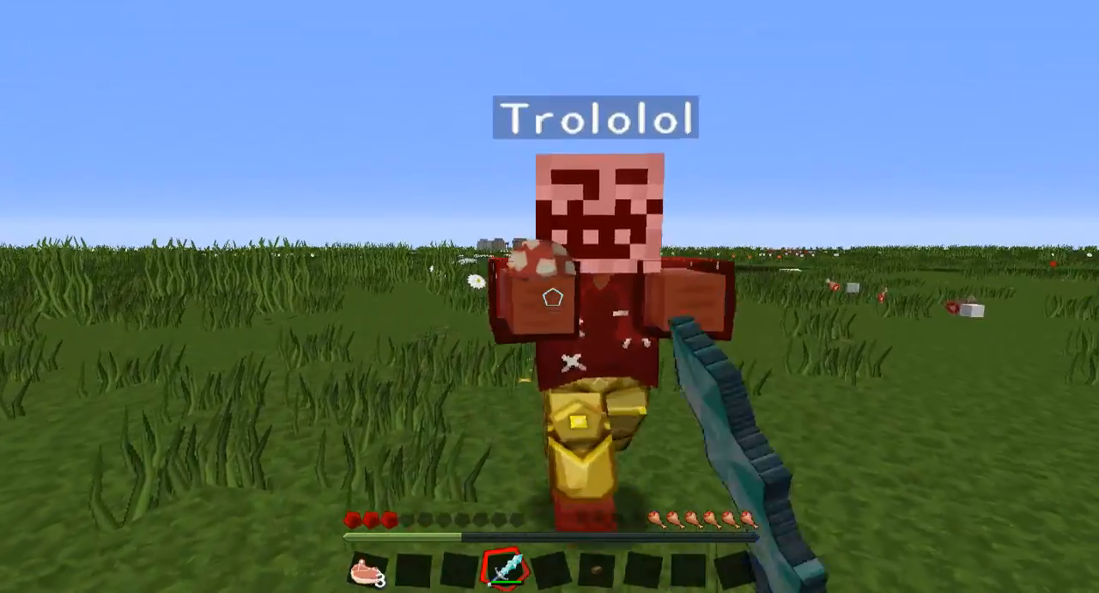
left_click(552, 297)
left_click(552, 297)
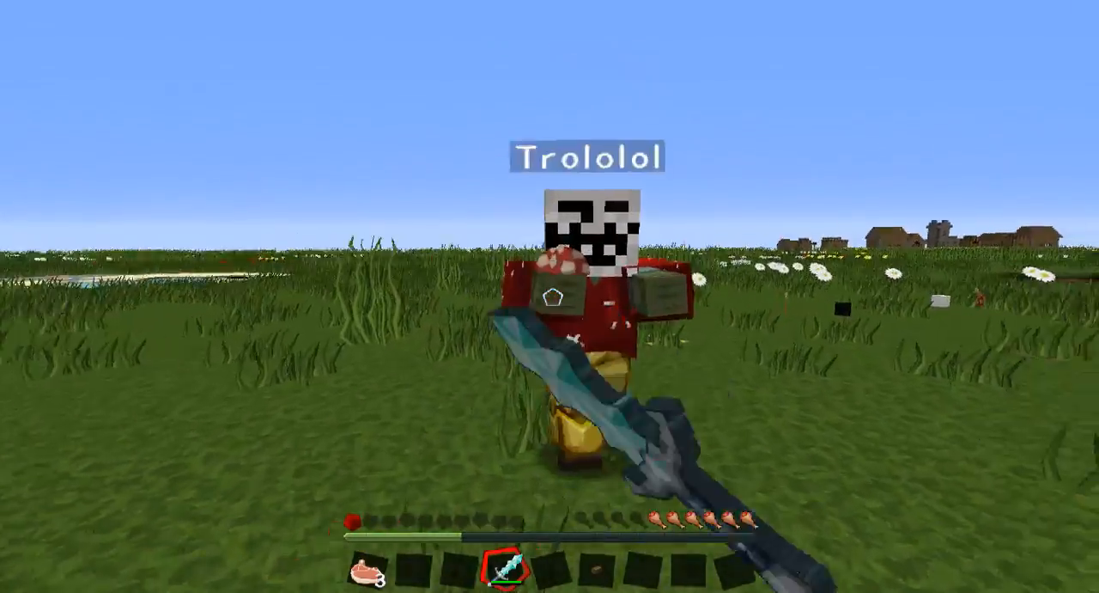
left_click(552, 297)
left_click(553, 297)
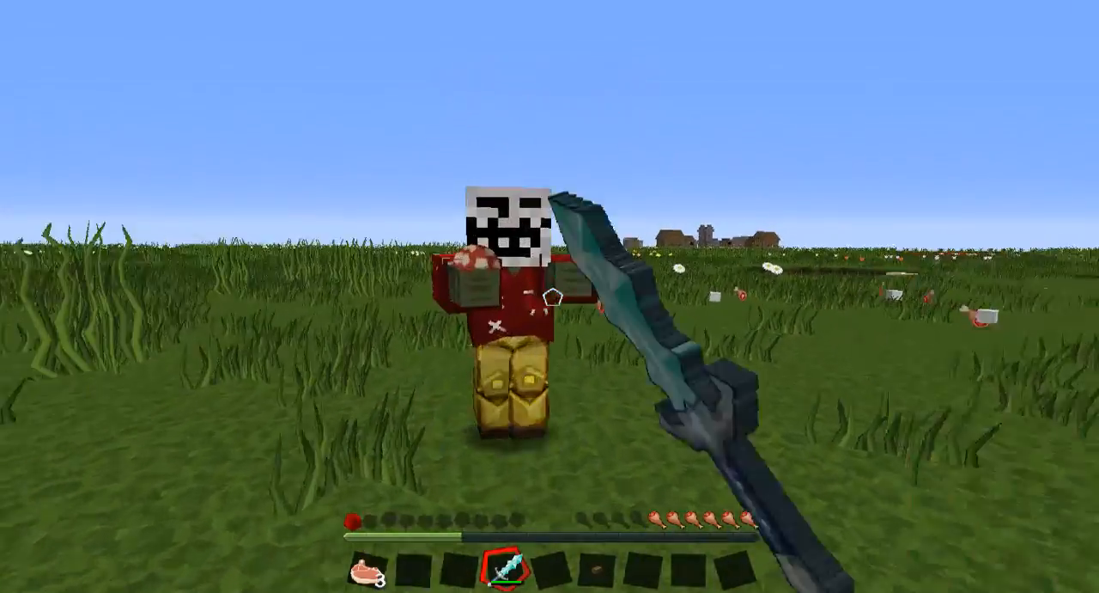
left_click(552, 297)
left_click(552, 297)
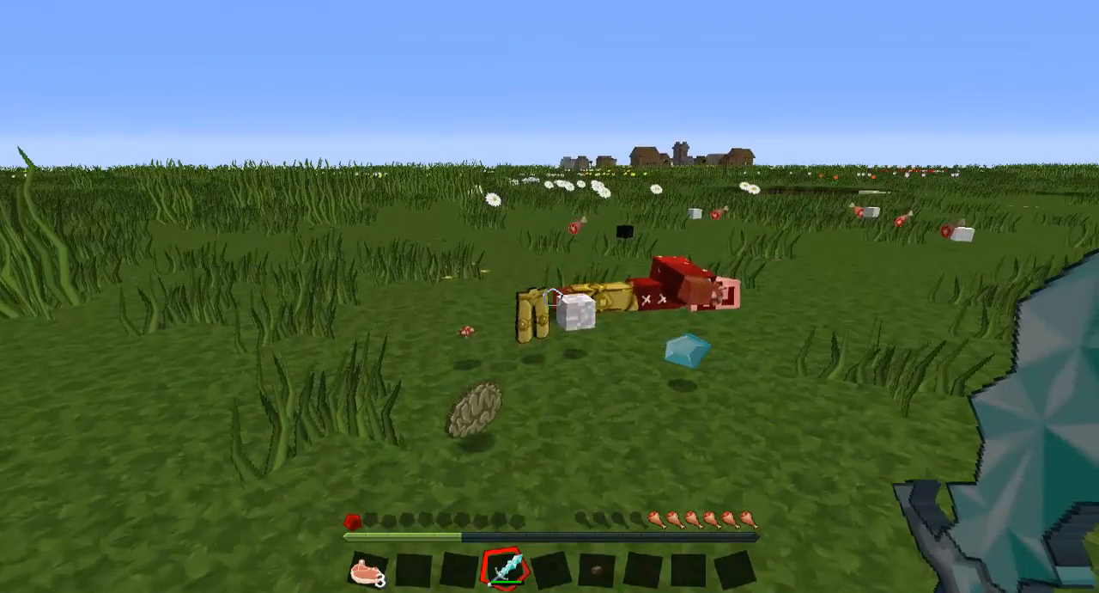
Collect the zombie's dropped items and put on the troll head and golden leggings.
key("w")
key("e")
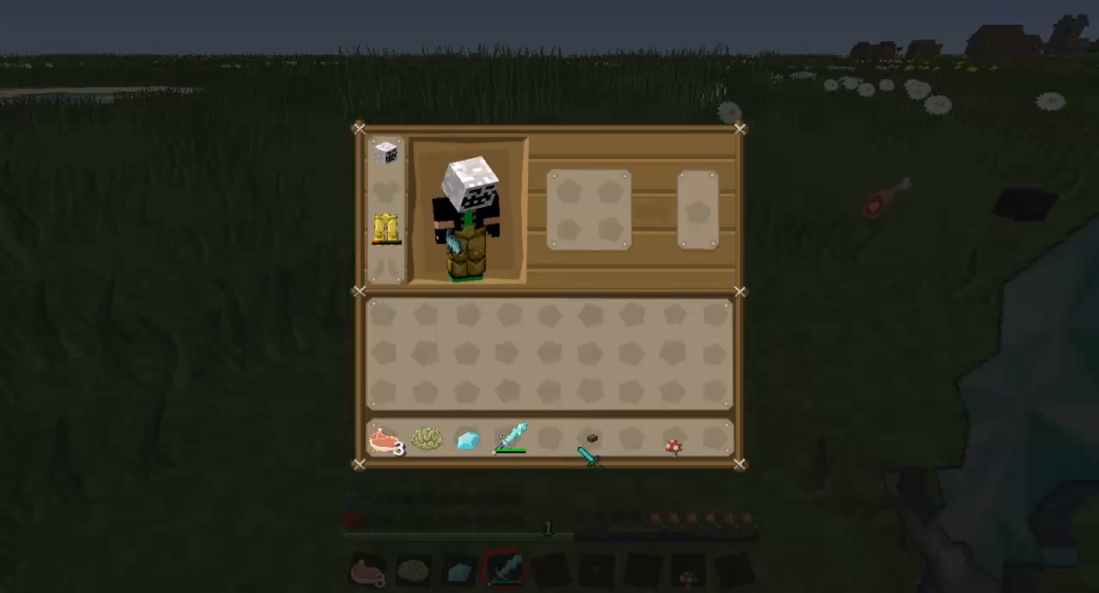
key("e")
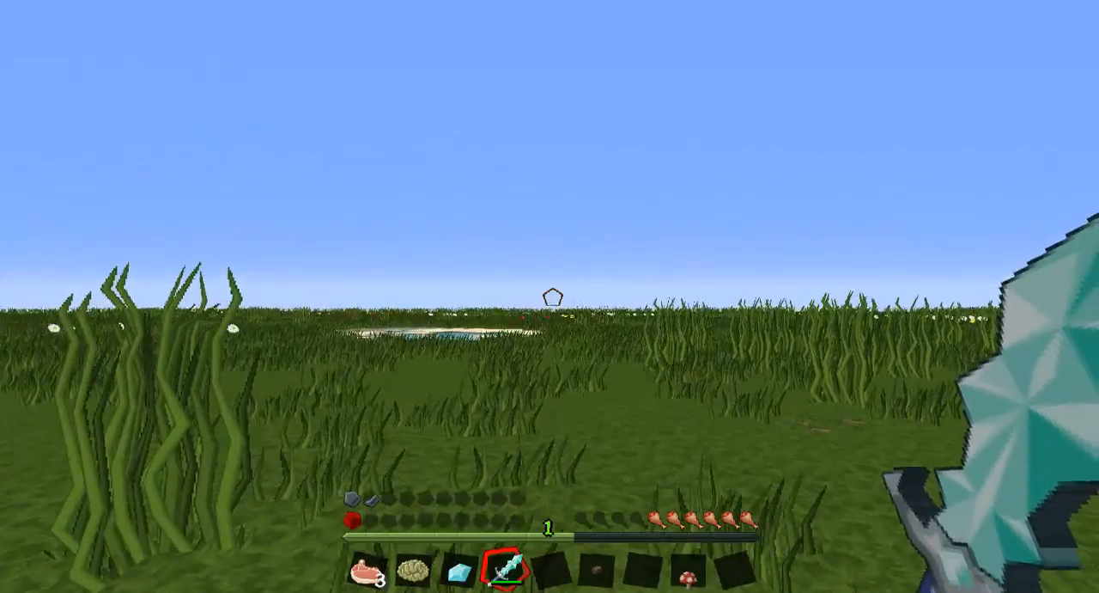
View the character from the front in third person to inspect the worn troll head and golden leggings.
key("F5")
key("F5")
key("F5")
right_click(552, 297)
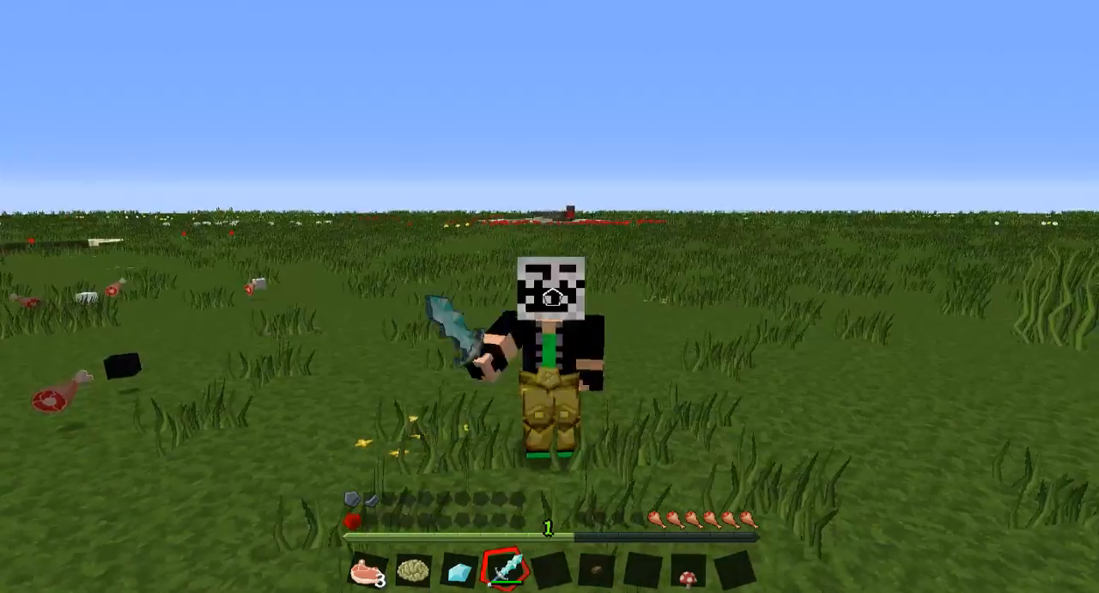
left_click(552, 297)
left_click(552, 297)
left_click(552, 297)
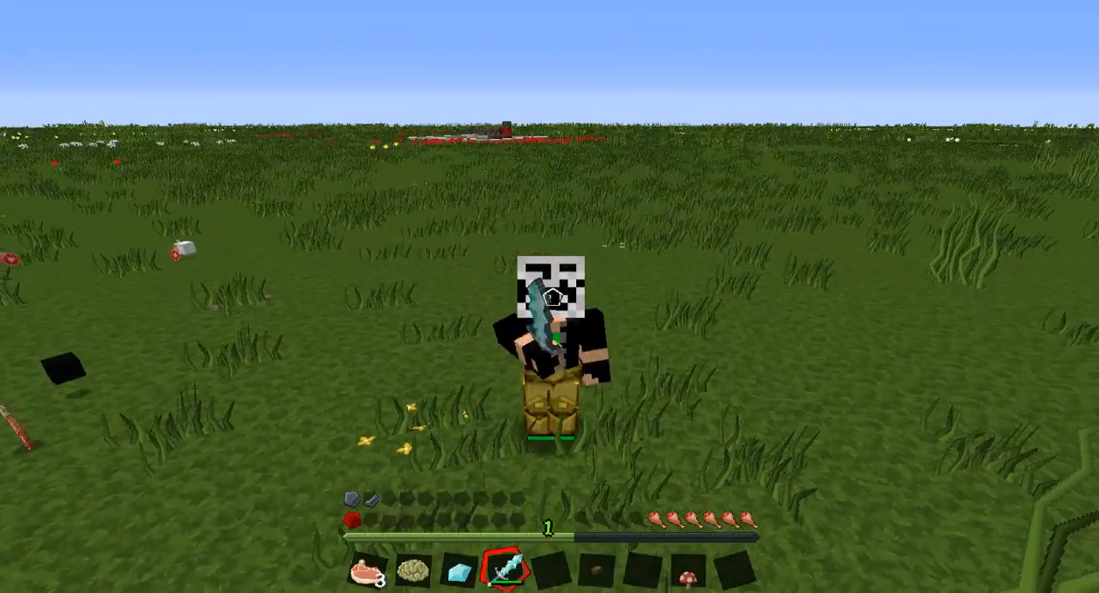
left_click(552, 297)
left_click(552, 297)
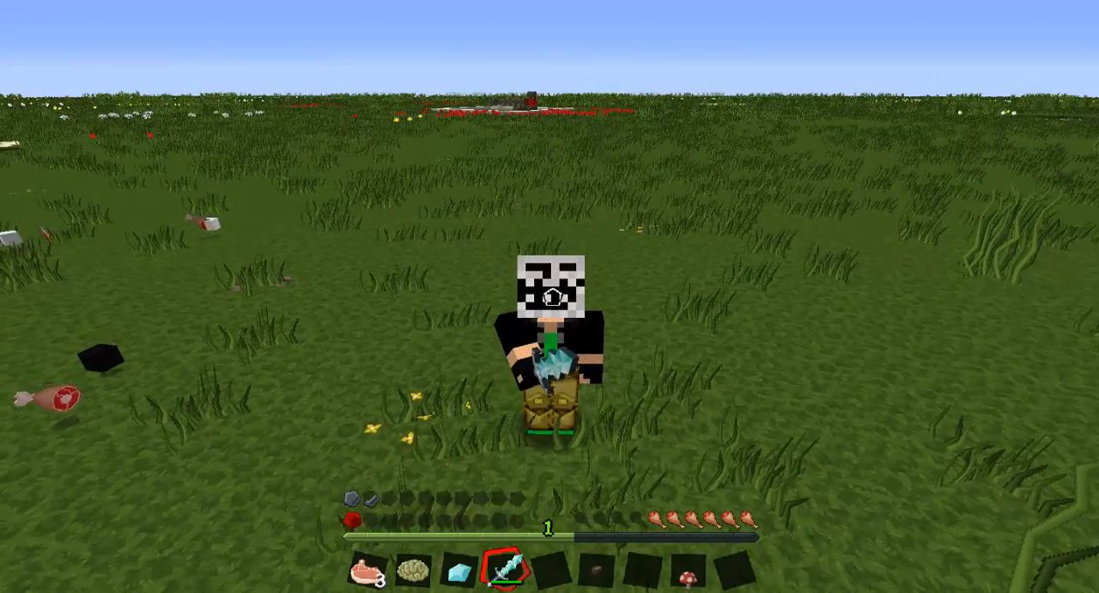
key("w")
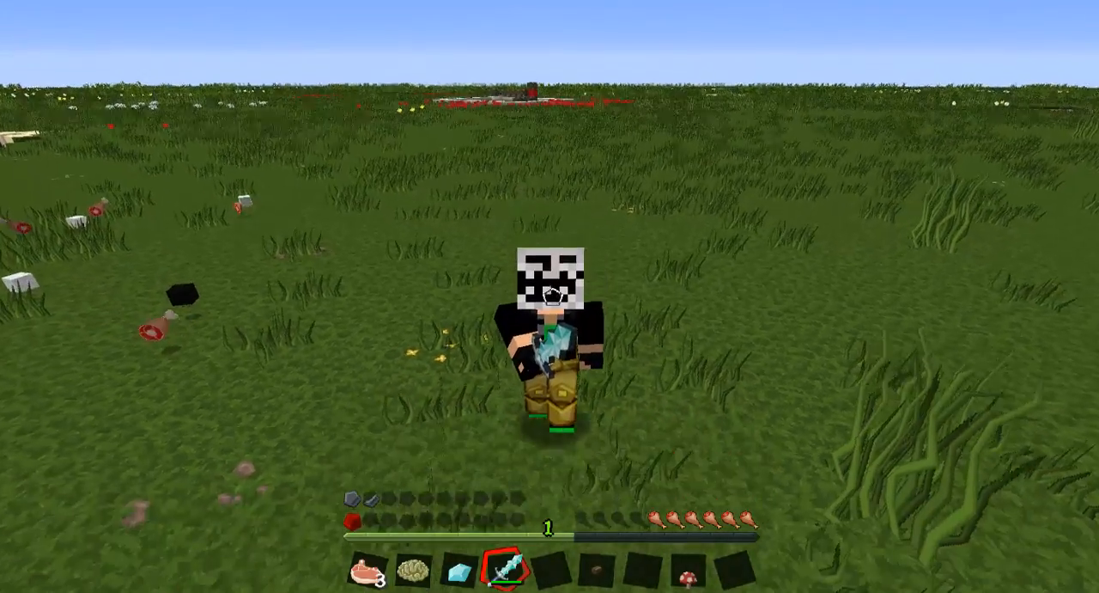